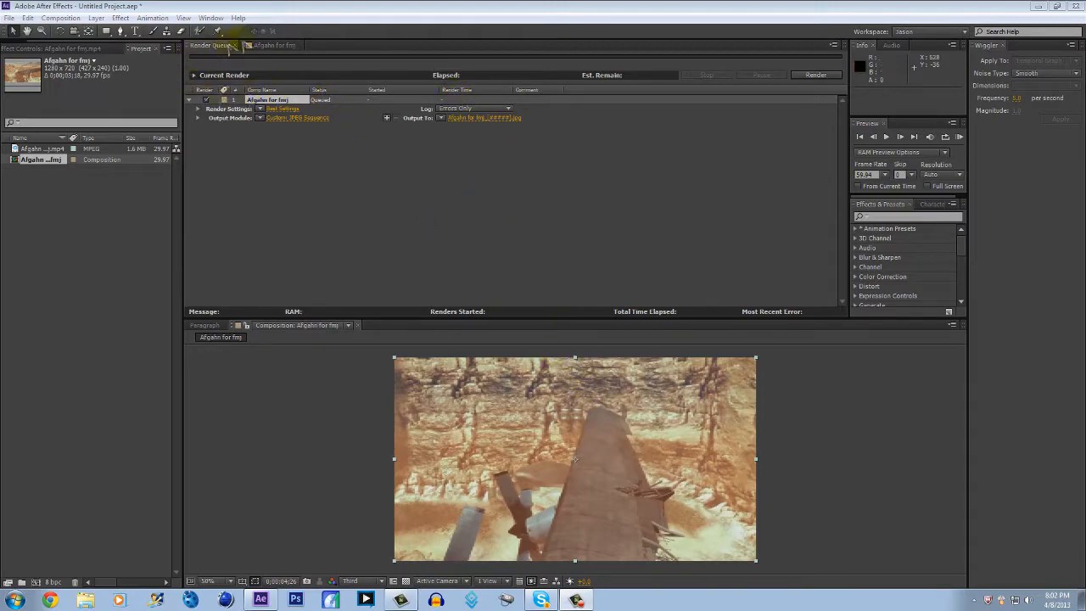
# Step: Scrub through the Afgahn for fmj composition's timeline to review the footage from start to end
pyautogui.click(270, 46)
pyautogui.moveTo(610, 68); pyautogui.dragTo(512, 73)
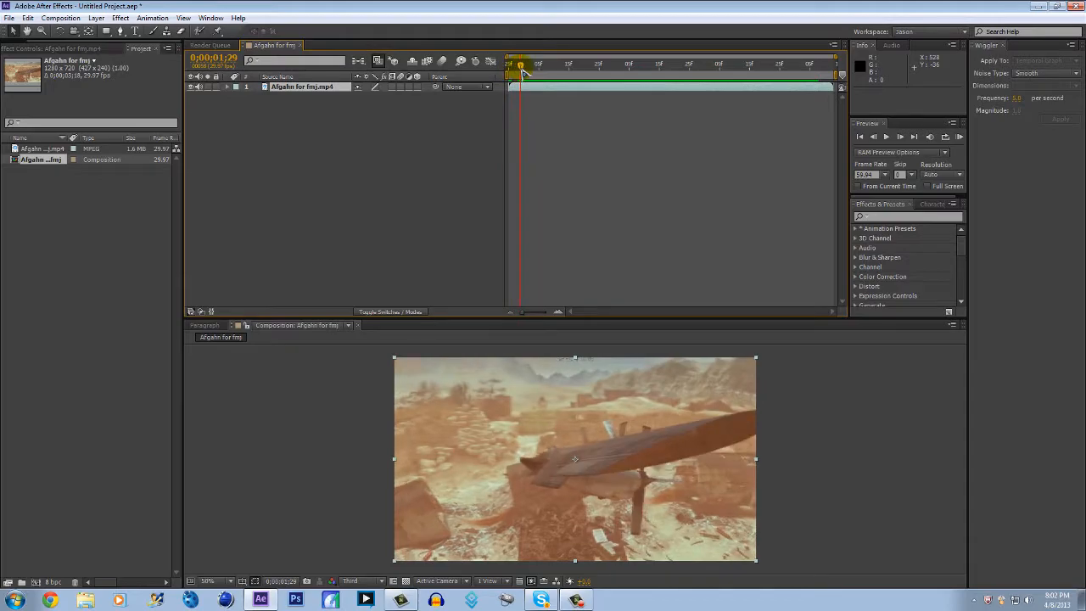
pyautogui.moveTo(548, 74); pyautogui.dragTo(831, 190)
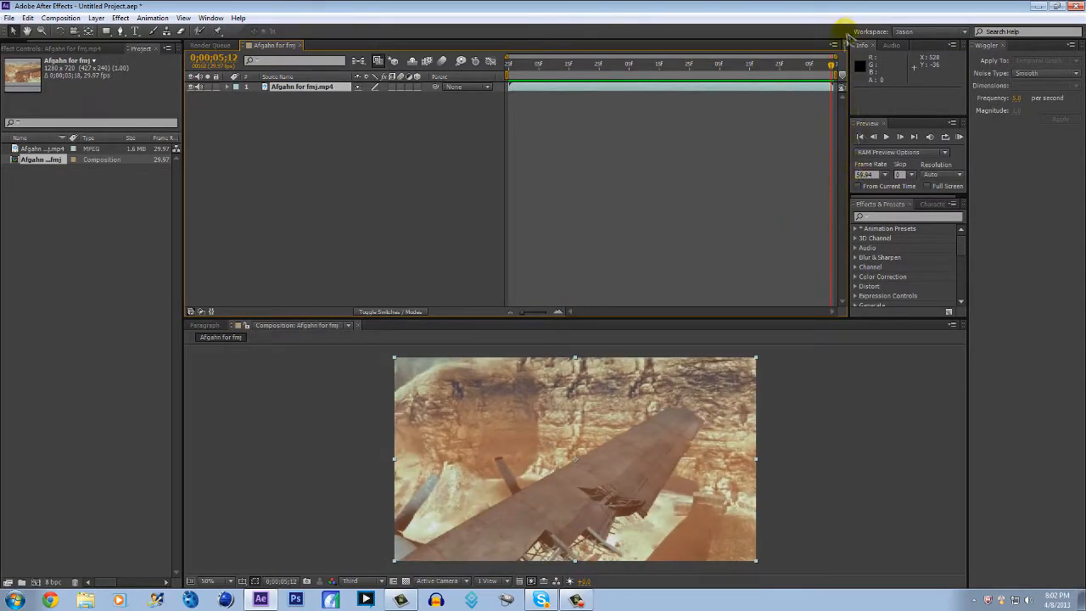
pyautogui.moveTo(836, 66); pyautogui.dragTo(816, 90)
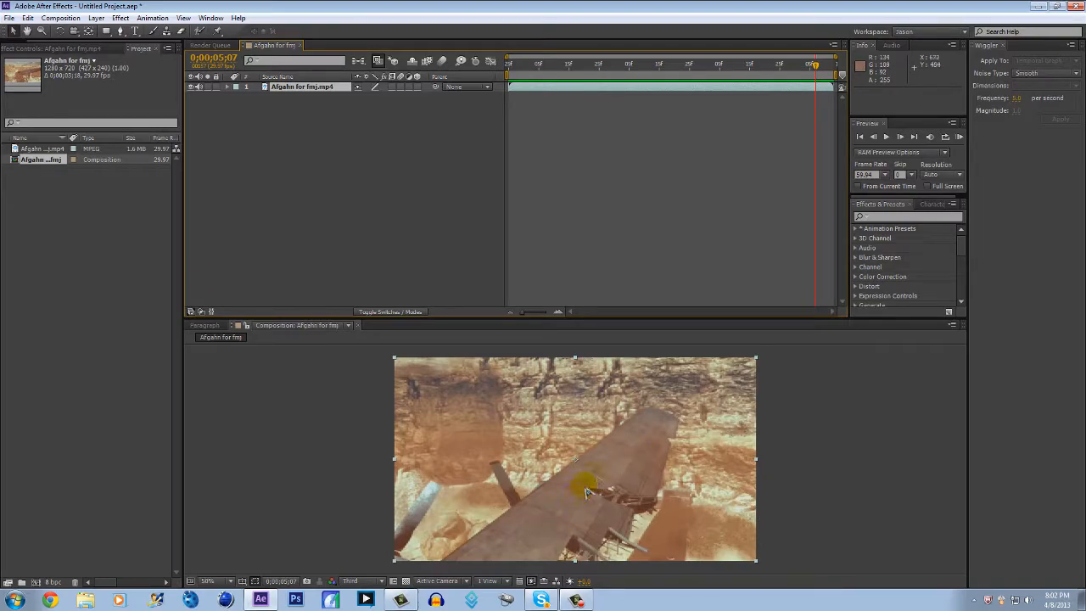
pyautogui.moveTo(640, 66); pyautogui.dragTo(835, 71)
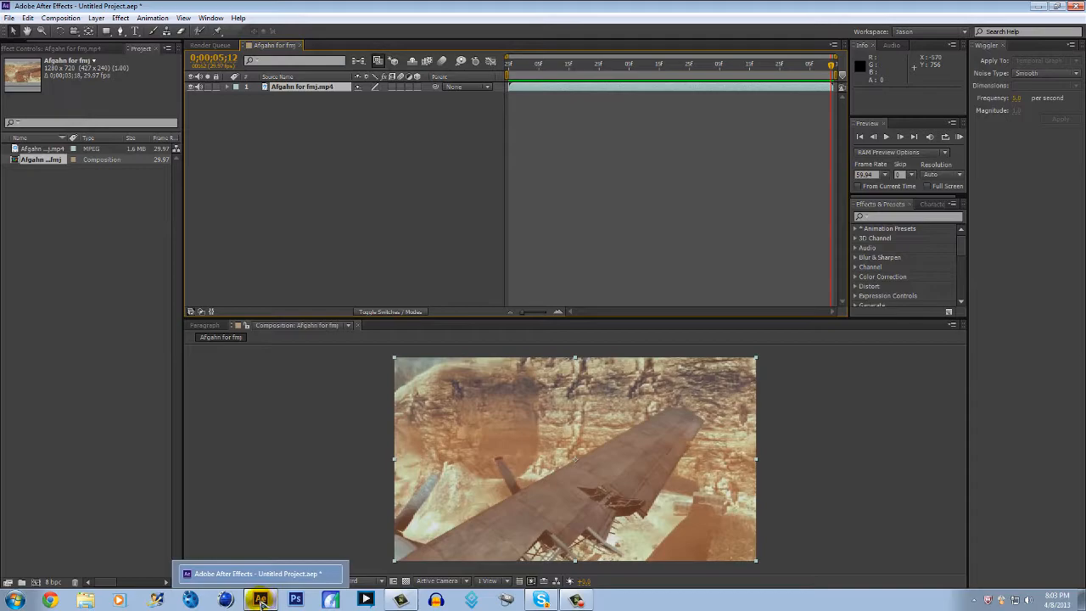
pyautogui.moveTo(478, 601); pyautogui.dragTo(205, 604)
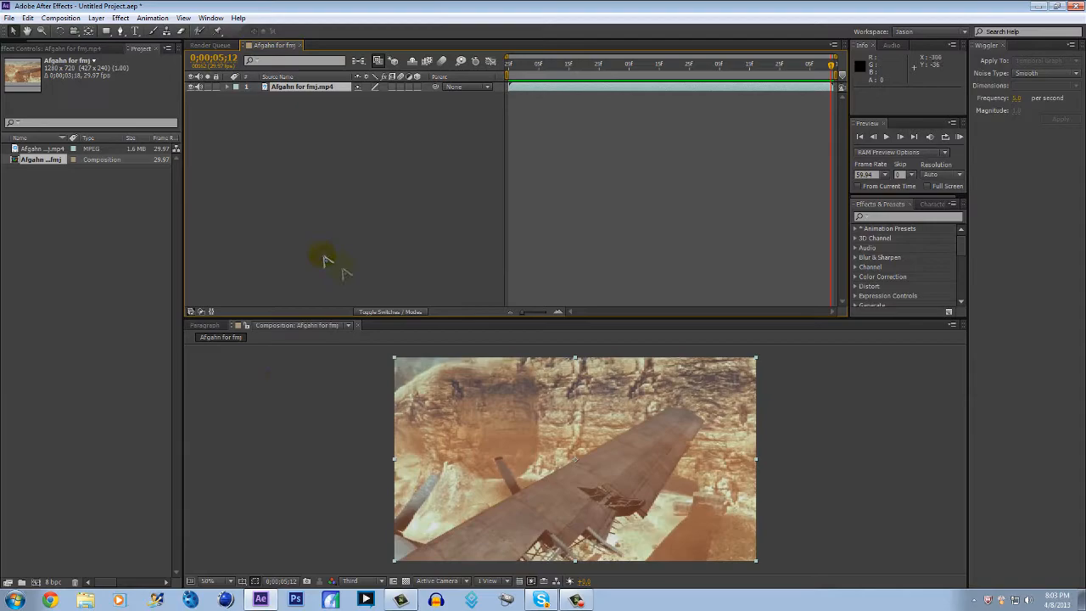
# Step: Start a new project and discard the changes to the current untitled project
pyautogui.click(8, 18)
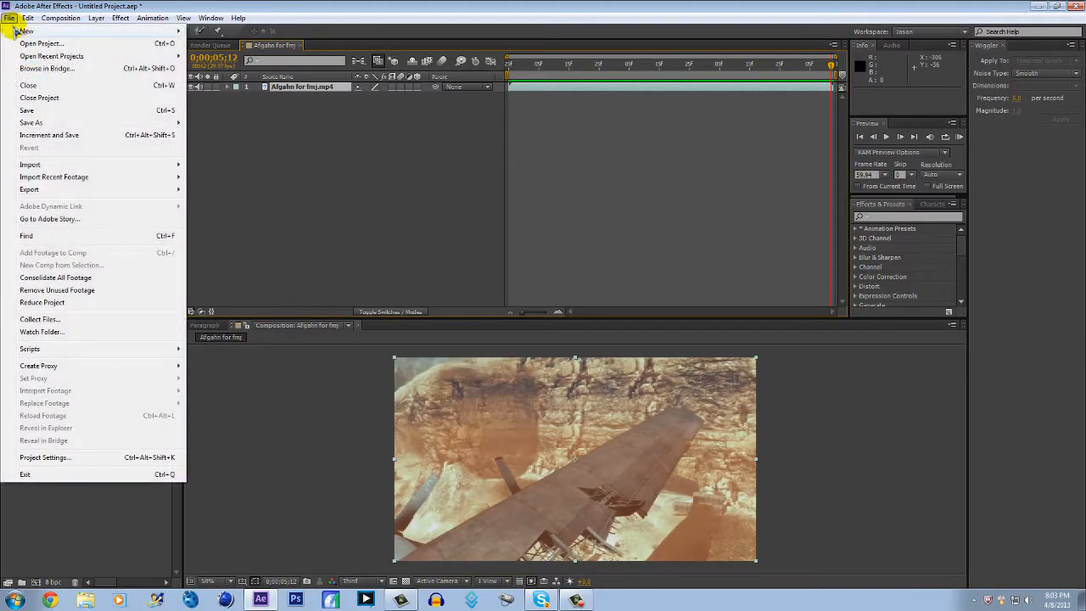
pyautogui.moveTo(24, 32)
pyautogui.click(222, 31)
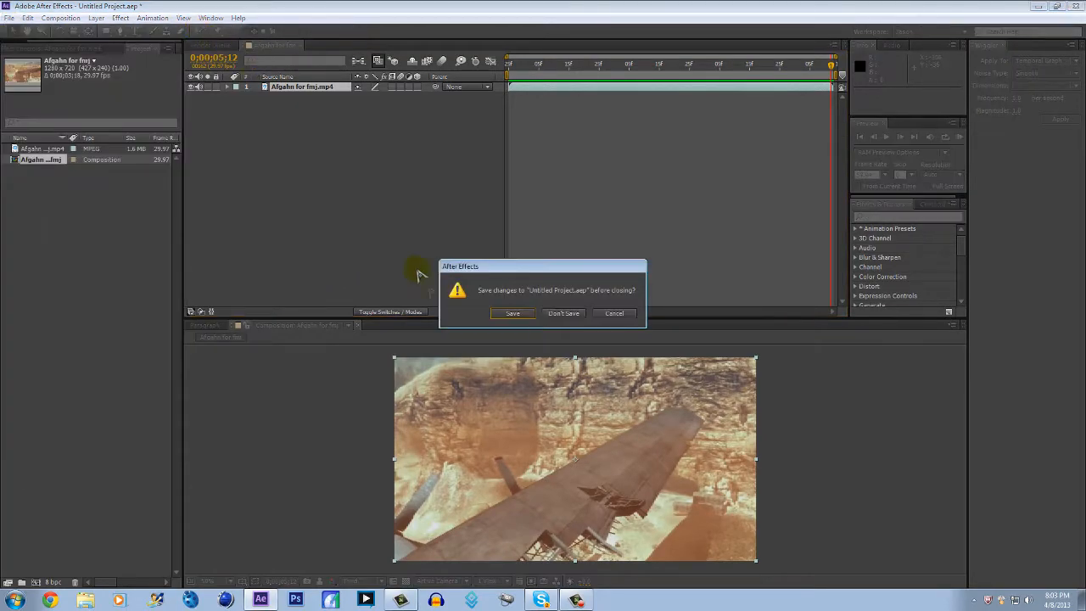
pyautogui.click(564, 314)
# Step: Import the Afgahn for fmj video from the Carrier Cinematics By TMD folder and create a composition from it
pyautogui.doubleClick(87, 217)
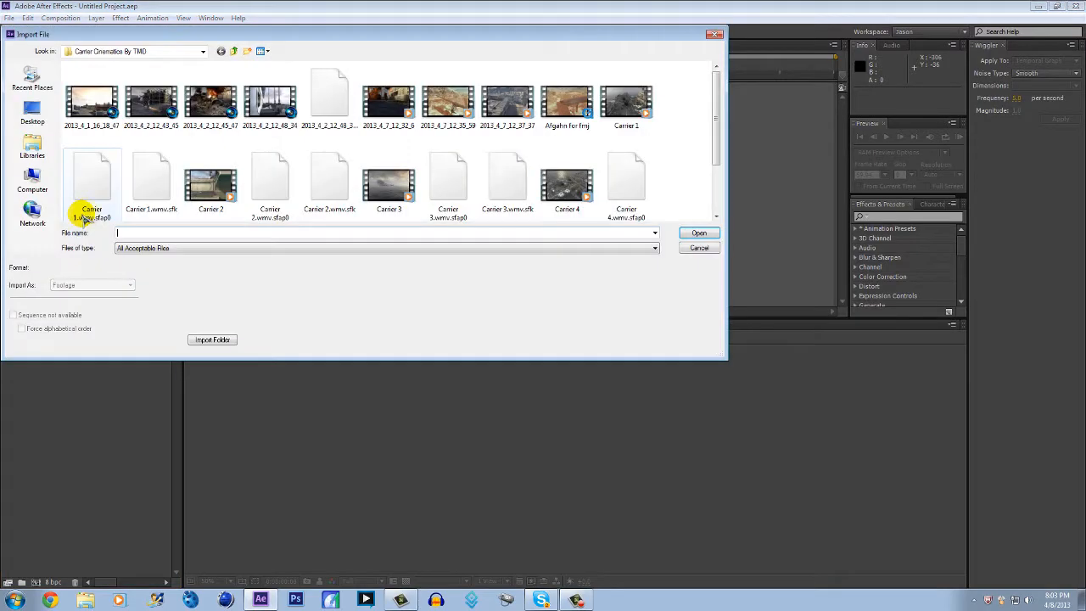
pyautogui.doubleClick(560, 103)
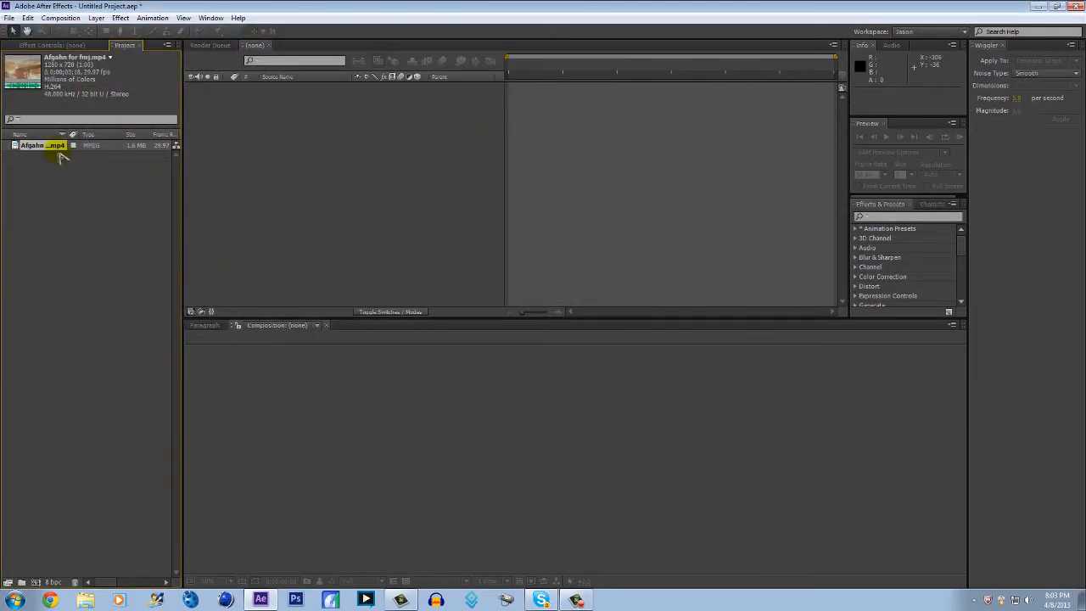
pyautogui.moveTo(53, 151); pyautogui.dragTo(498, 198)
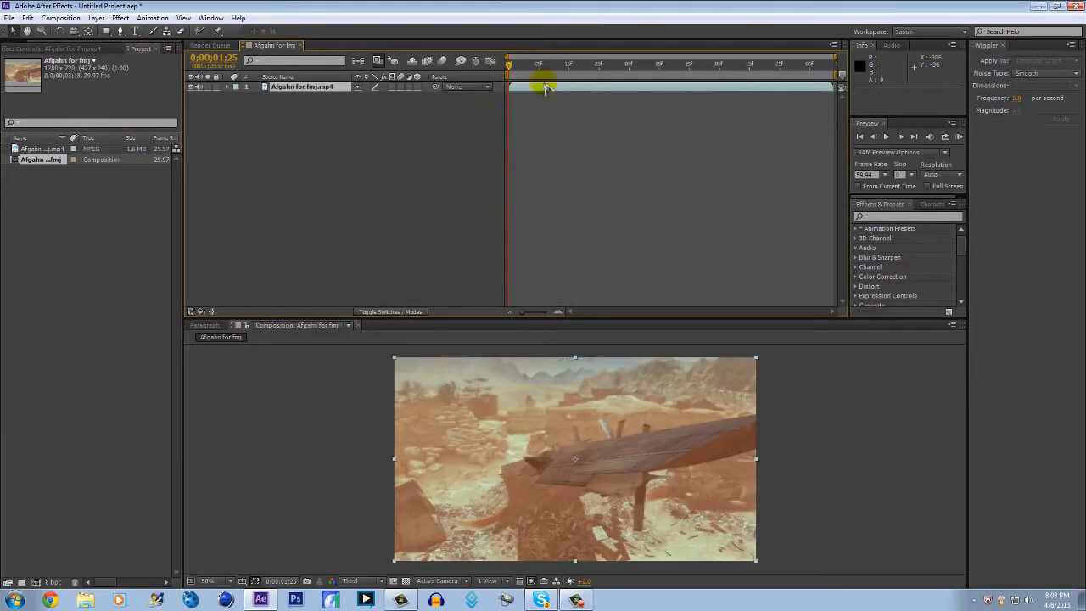
# Step: Preview the clip along the timeline and add the Afgahn for fmj composition to the render queue
pyautogui.moveTo(549, 74); pyautogui.dragTo(835, 86)
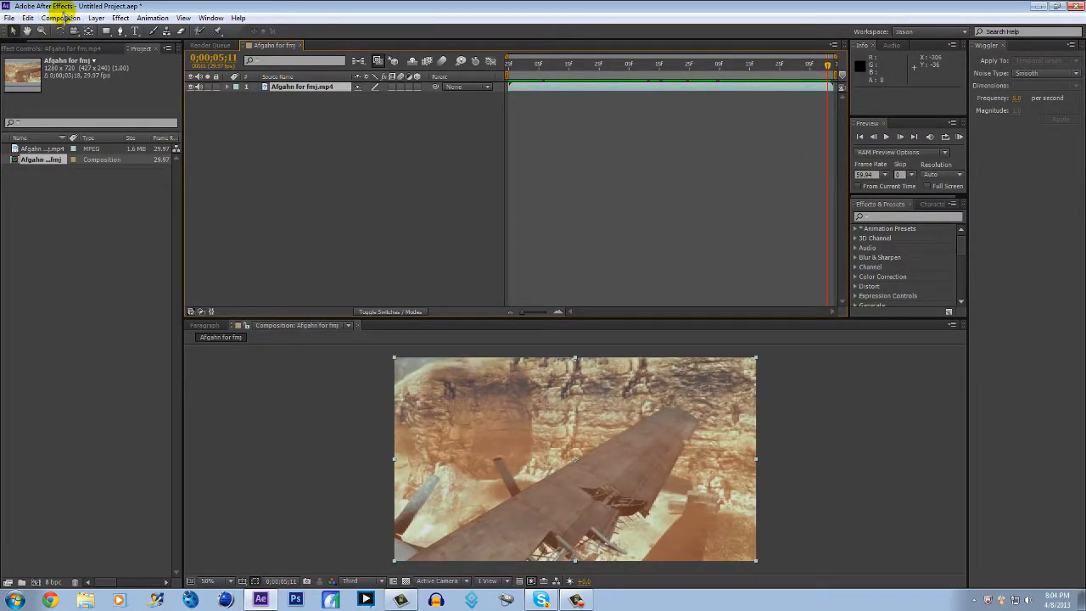
pyautogui.click(52, 18)
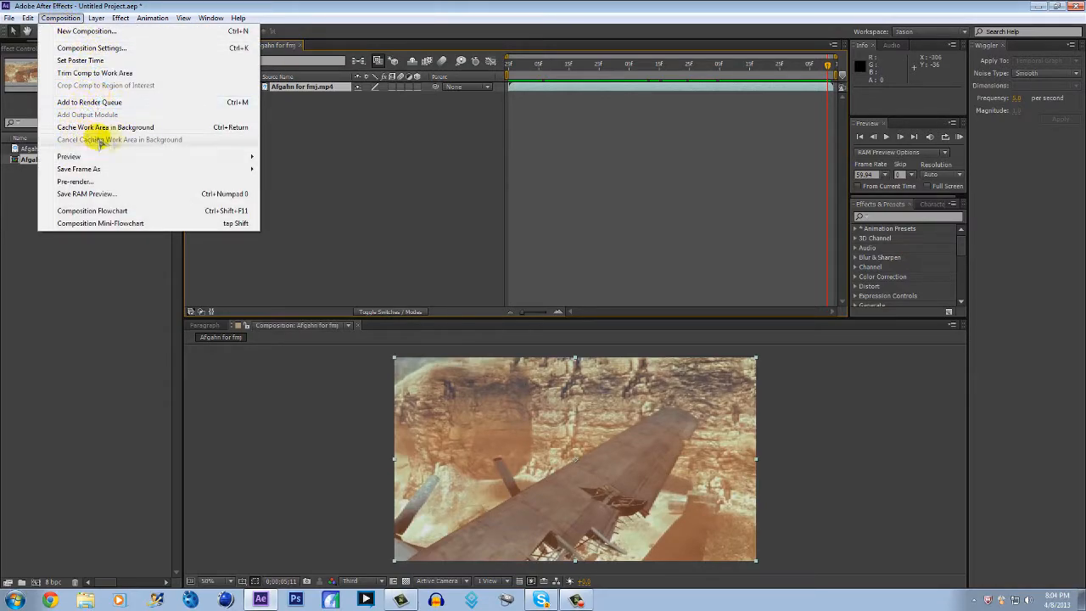
pyautogui.click(107, 102)
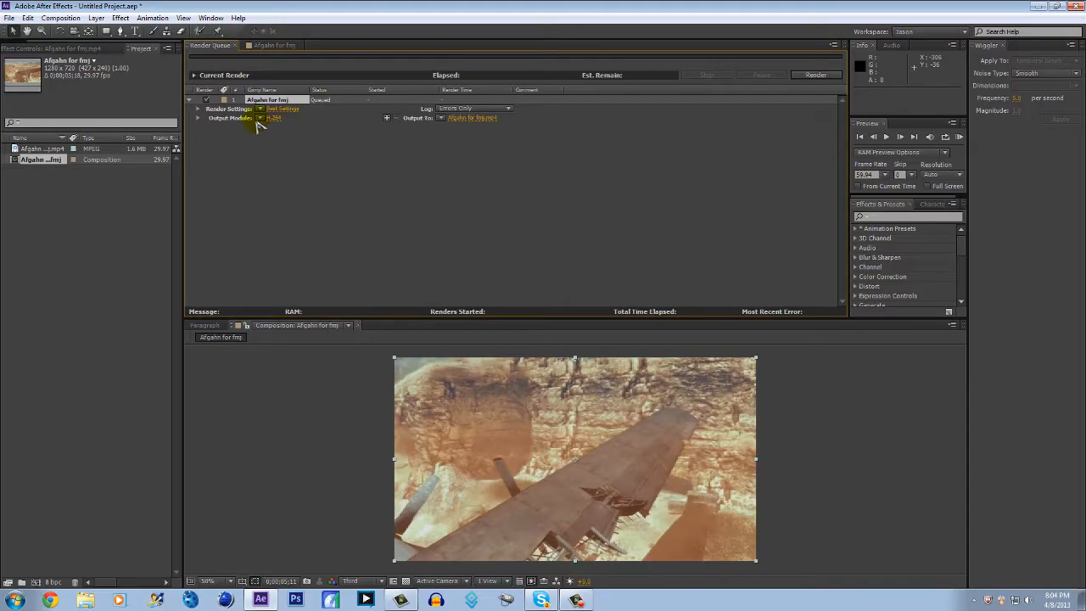
# Step: Set the queued composition's output module format to JPEG Sequence
pyautogui.click(274, 120)
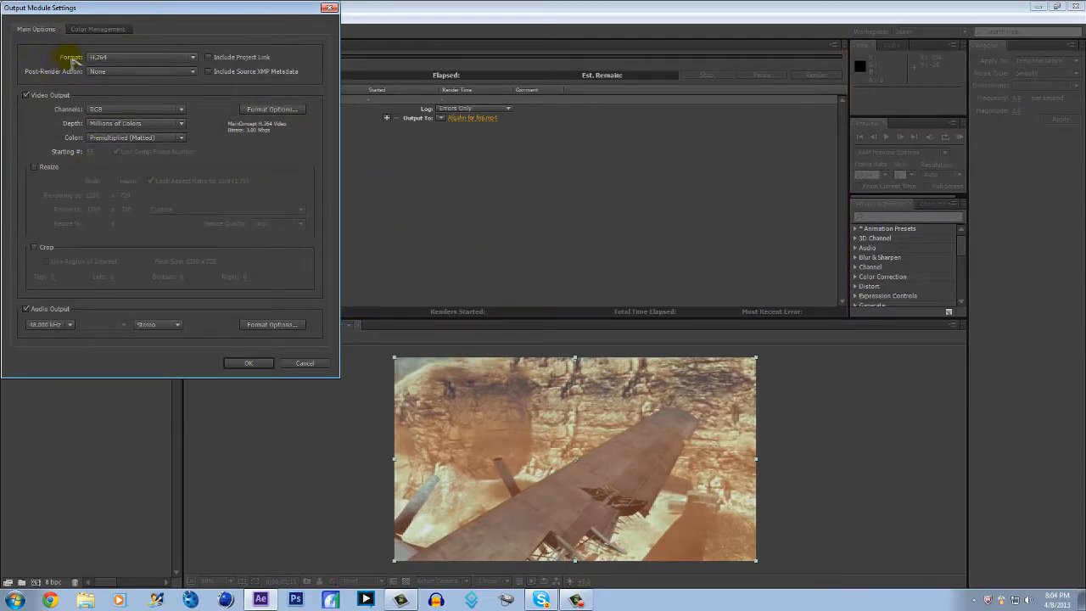
pyautogui.click(103, 58)
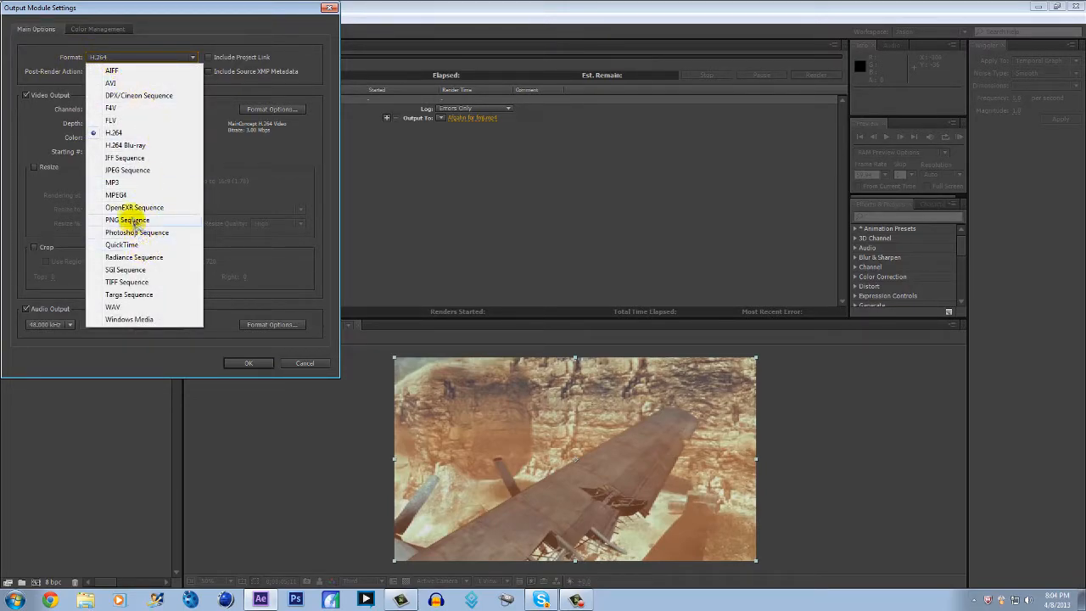
pyautogui.click(133, 171)
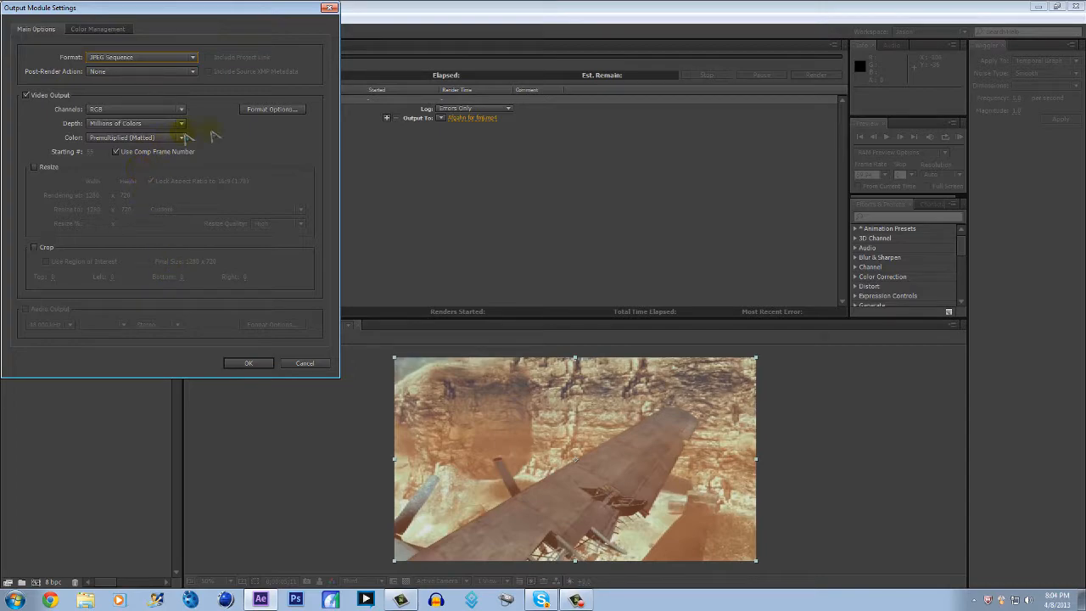
# Step: Set the JPEG quality to Maximum in the format options and accept the output module settings
pyautogui.click(289, 110)
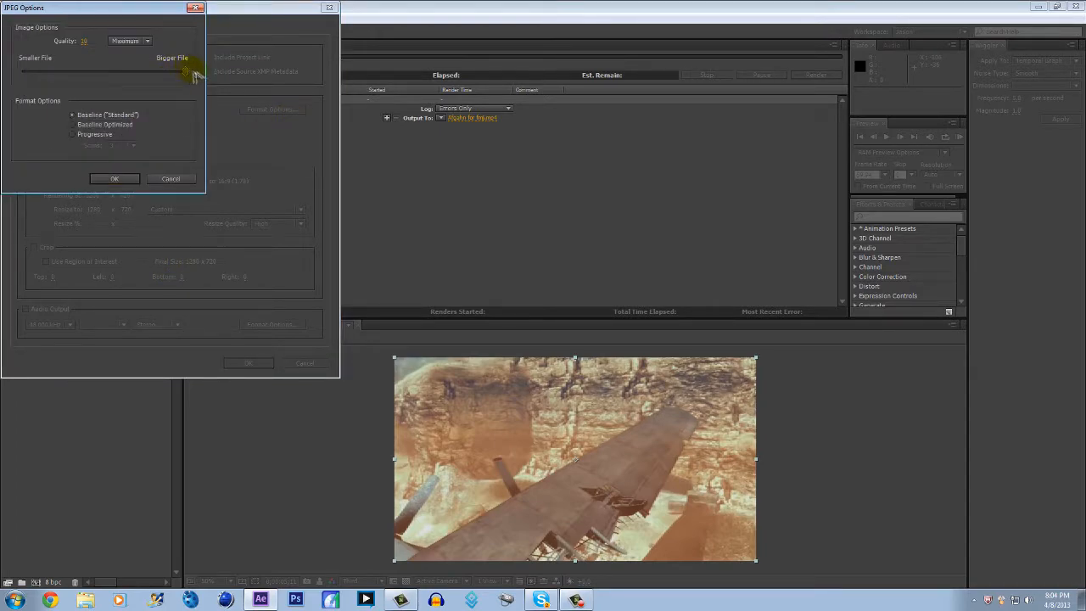
pyautogui.click(132, 41)
pyautogui.click(146, 90)
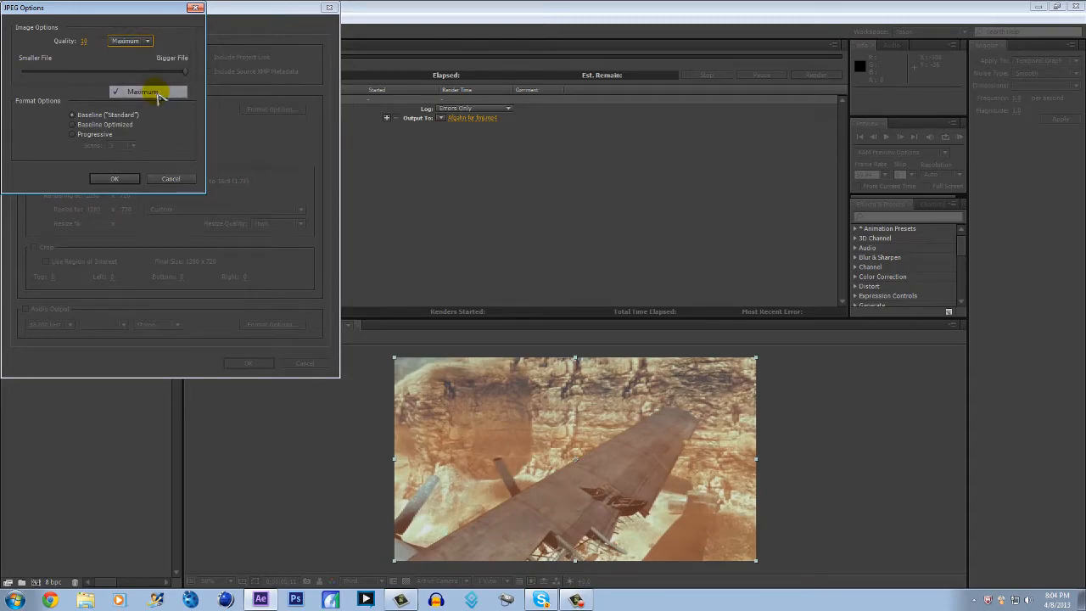
pyautogui.click(115, 180)
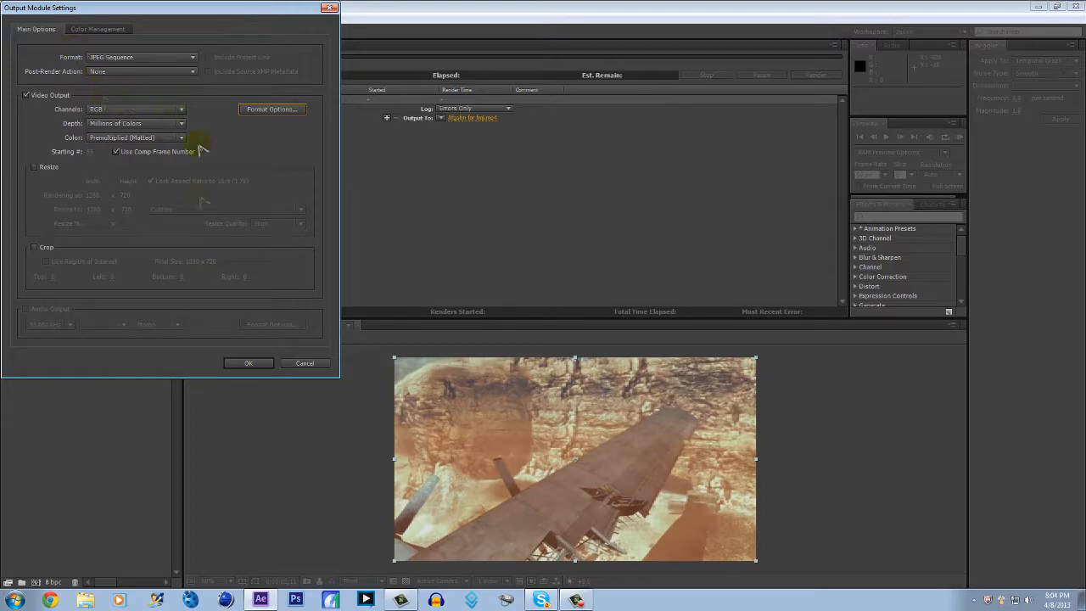
pyautogui.click(90, 29)
pyautogui.click(50, 29)
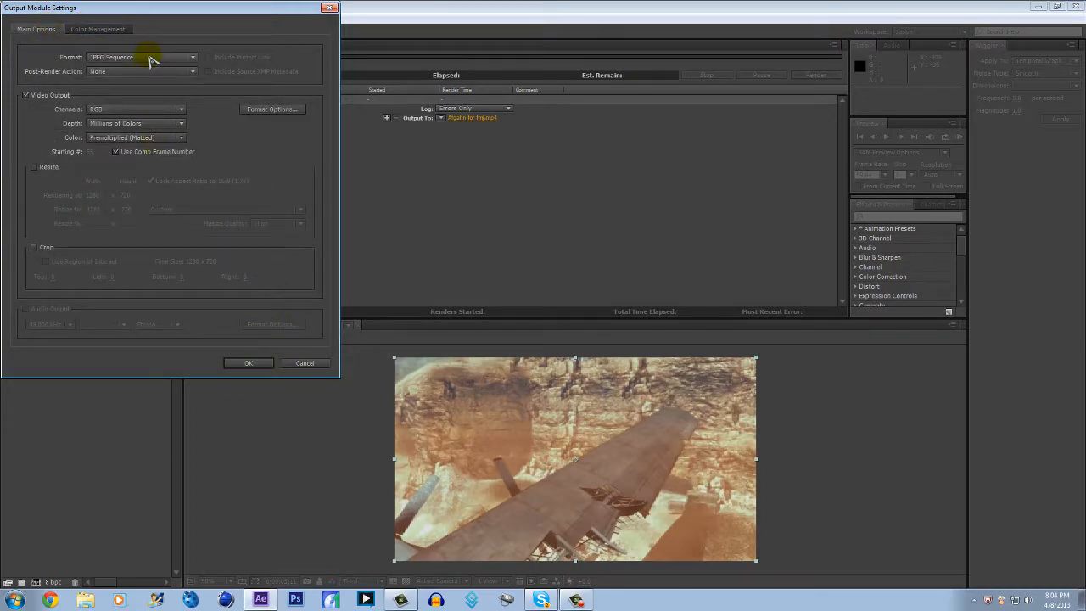
pyautogui.click(249, 363)
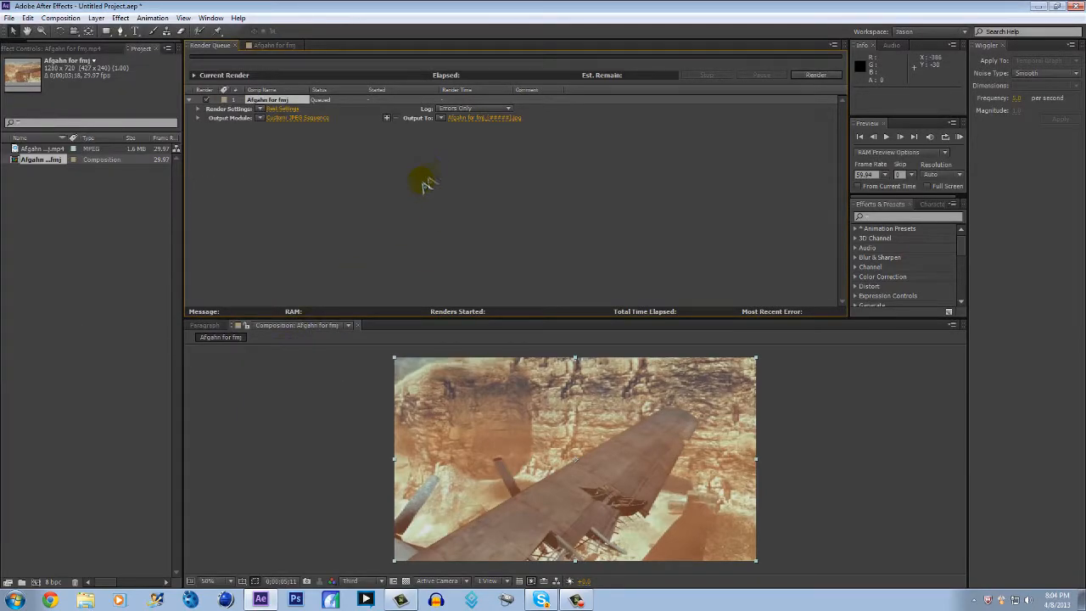
# Step: Move the composition's playhead back to the start of the clip and return to the render queue
pyautogui.click(270, 45)
pyautogui.moveTo(515, 66)
pyautogui.mouseDown()
pyautogui.moveTo(555, 66)
pyautogui.moveTo(498, 97)
pyautogui.moveTo(543, 84)
pyautogui.moveTo(650, 97)
pyautogui.moveTo(537, 117)
pyautogui.moveTo(844, 99)
pyautogui.moveTo(509, 75)
pyautogui.moveTo(559, 80)
pyautogui.moveTo(507, 89)
pyautogui.moveTo(526, 93)
pyautogui.moveTo(845, 85)
pyautogui.moveTo(510, 114)
pyautogui.moveTo(571, 121)
pyautogui.moveTo(835, 122)
pyautogui.moveTo(727, 65)
pyautogui.moveTo(505, 69)
pyautogui.mouseUp()
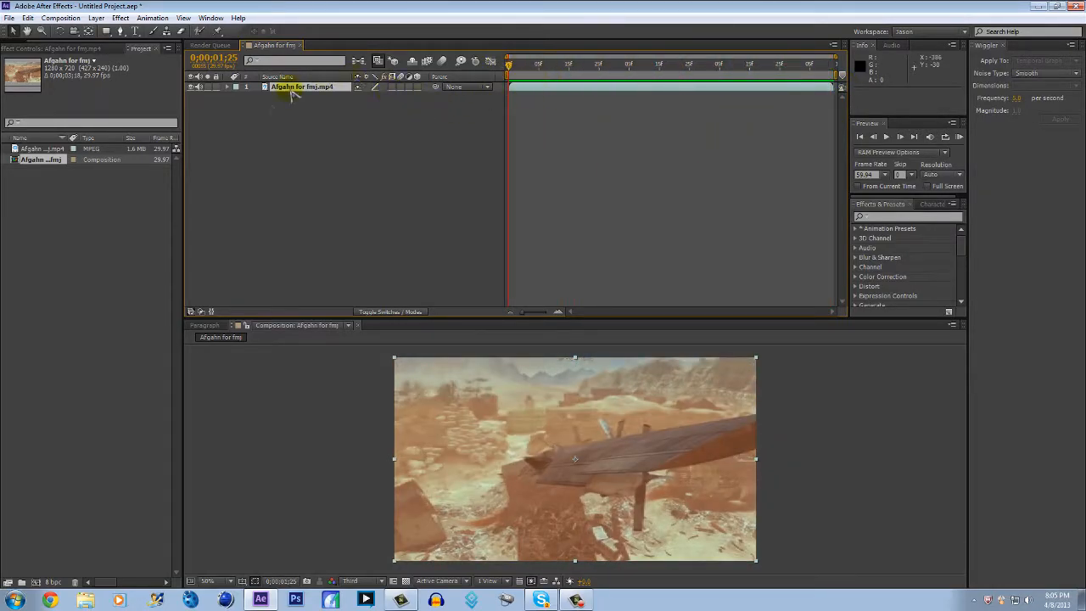
pyautogui.click(226, 45)
# Step: From the render's output destination dialog, rename the Slide Shows folder in the Pictures library to JPG sequences
pyautogui.click(475, 119)
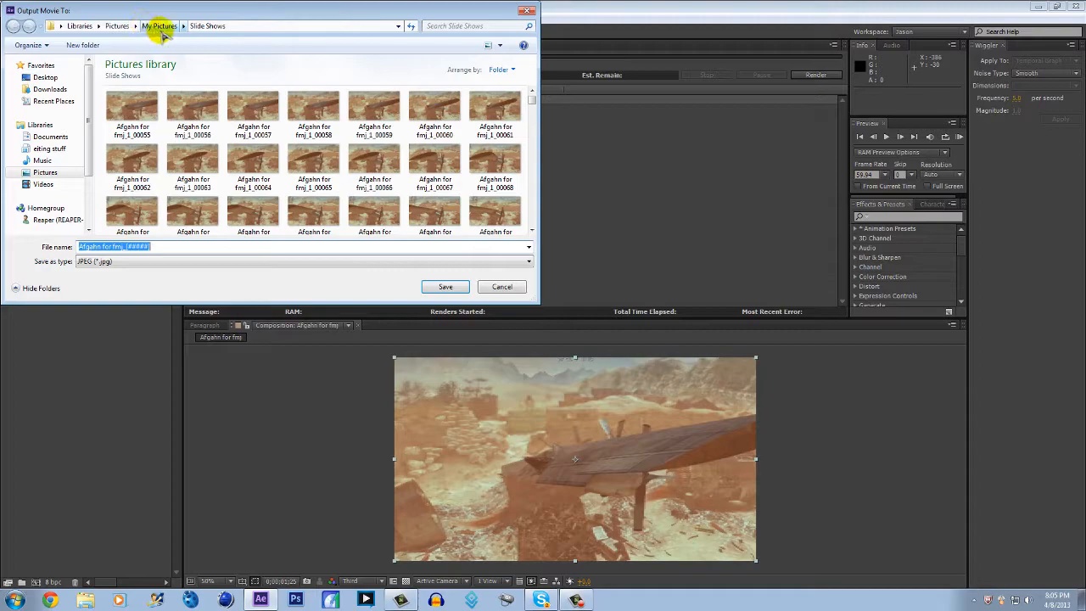
pyautogui.click(117, 27)
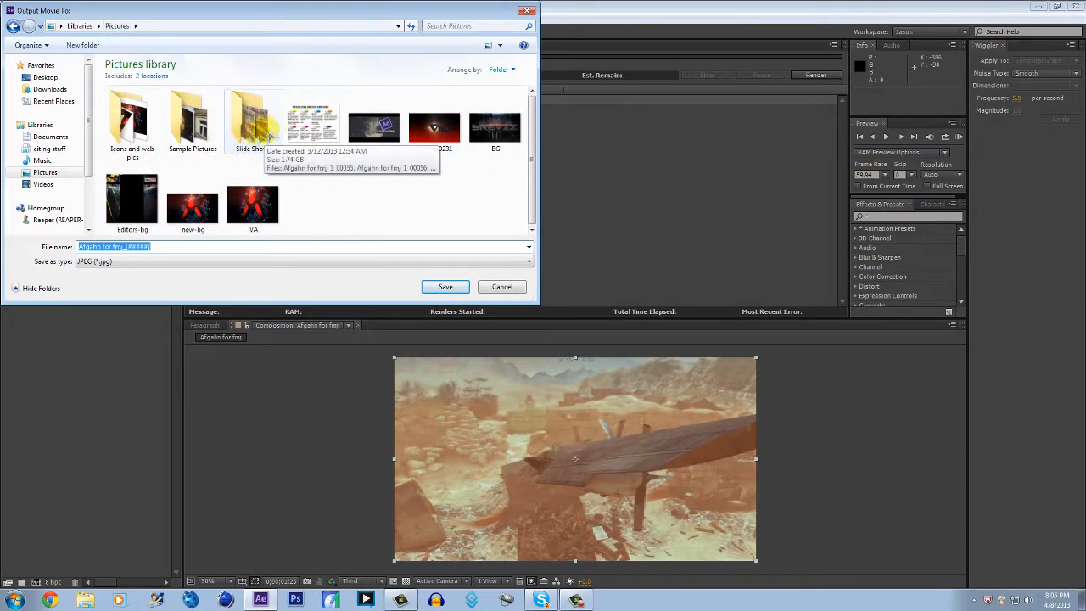
pyautogui.click(252, 144)
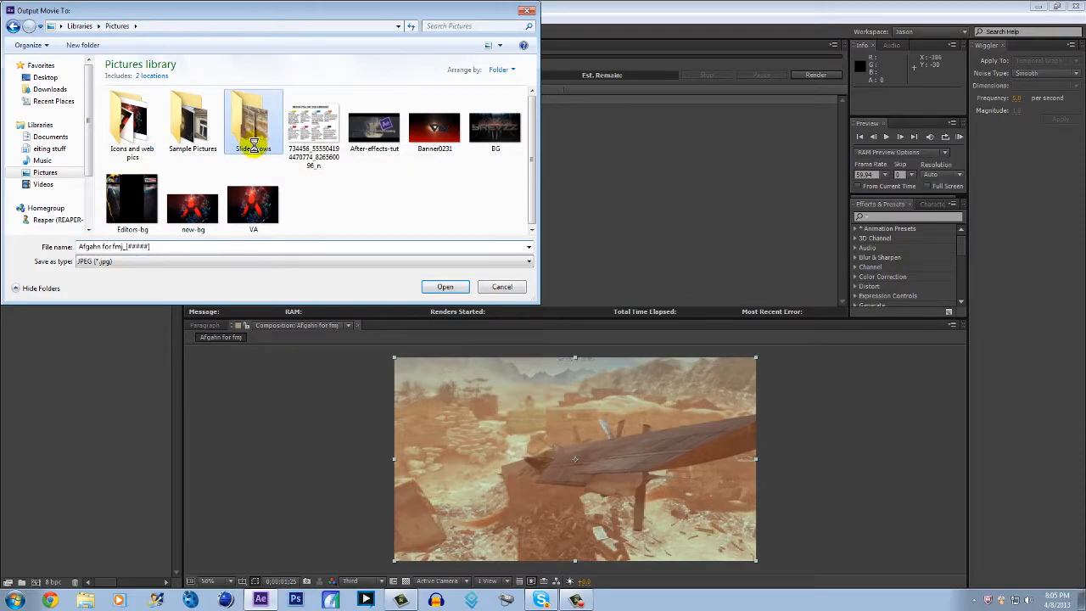
pyautogui.rightClick(256, 147)
pyautogui.click(326, 473)
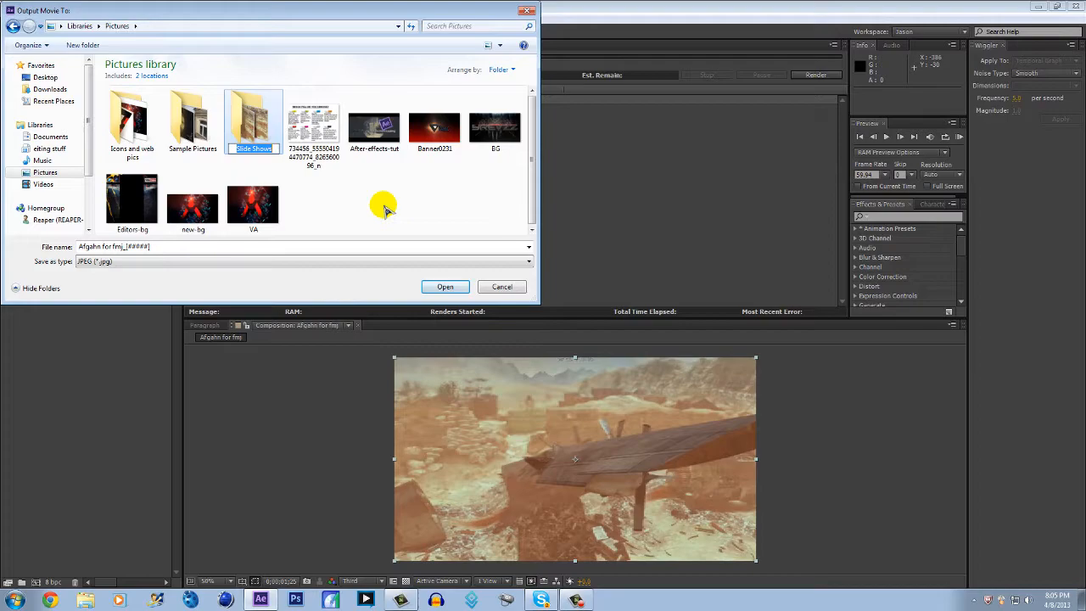
pyautogui.write('JPG sequenc')
pyautogui.write('es')
pyautogui.press('Return')
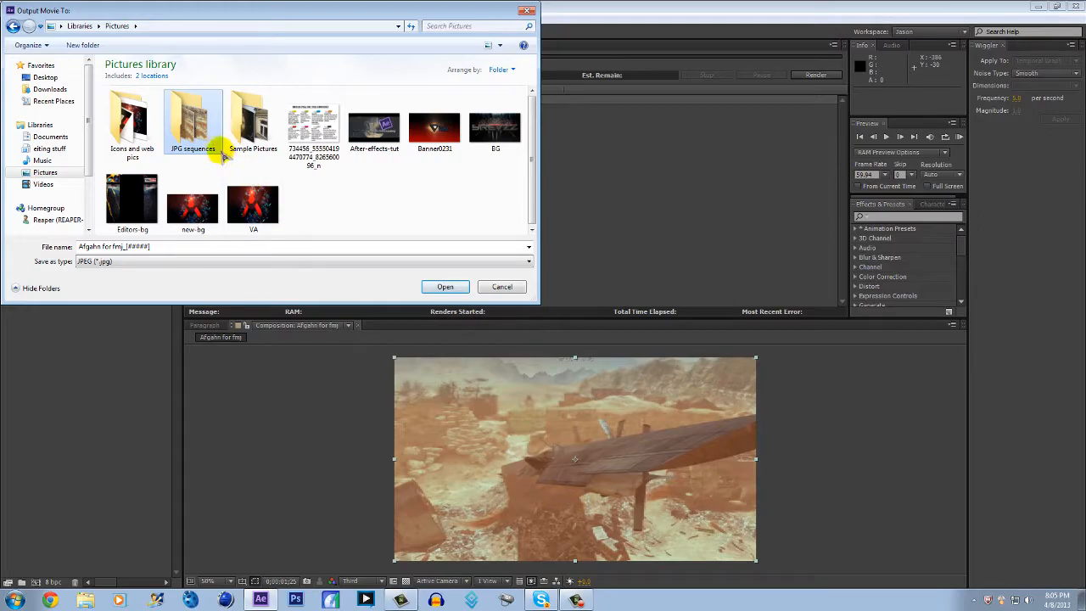
# Step: Examine the rendered image frames in the JPG sequences folder, from first to last, and close the dialog without saving
pyautogui.doubleClick(202, 131)
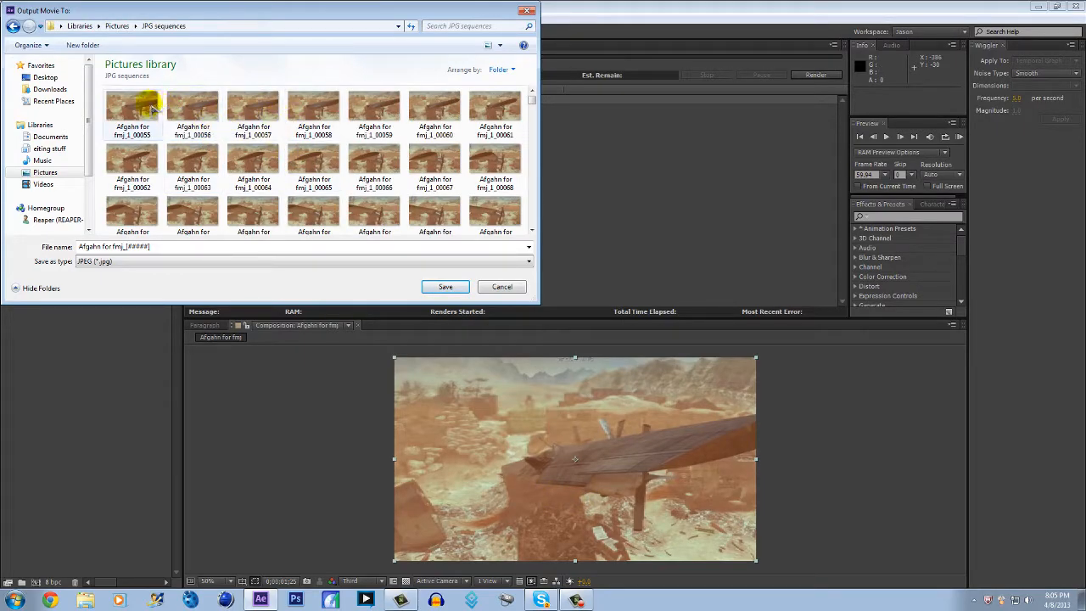
pyautogui.moveTo(531, 103); pyautogui.dragTo(528, 219)
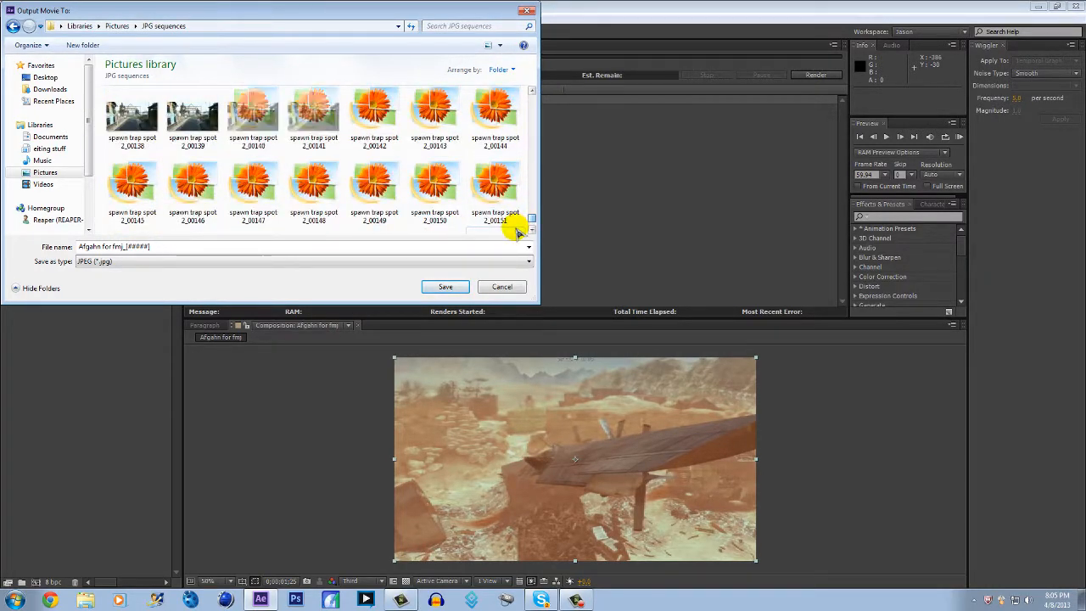
pyautogui.click(497, 210)
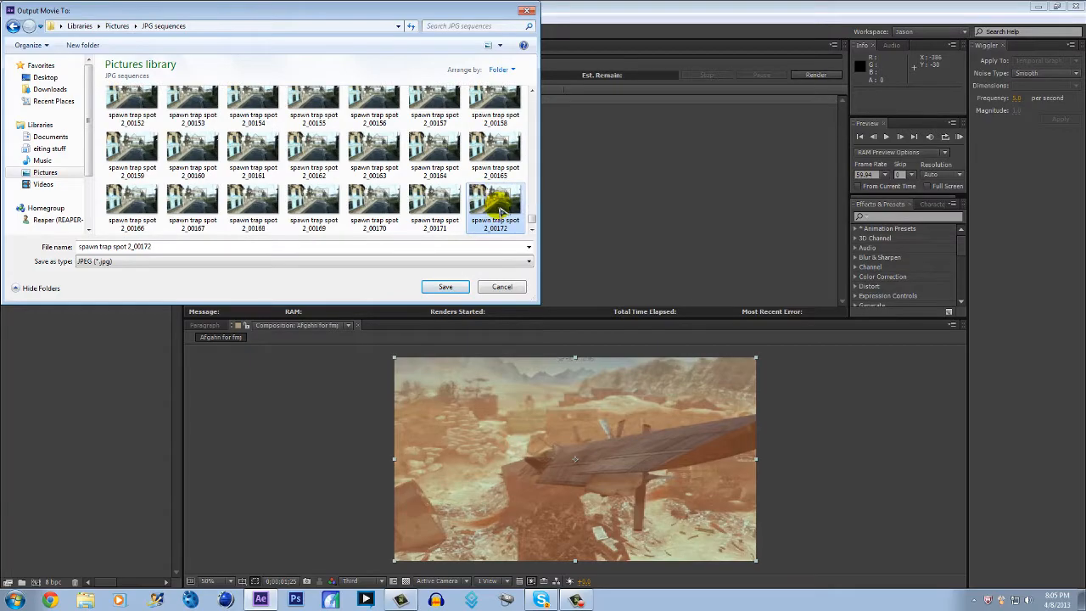
pyautogui.moveTo(531, 220); pyautogui.dragTo(526, 24)
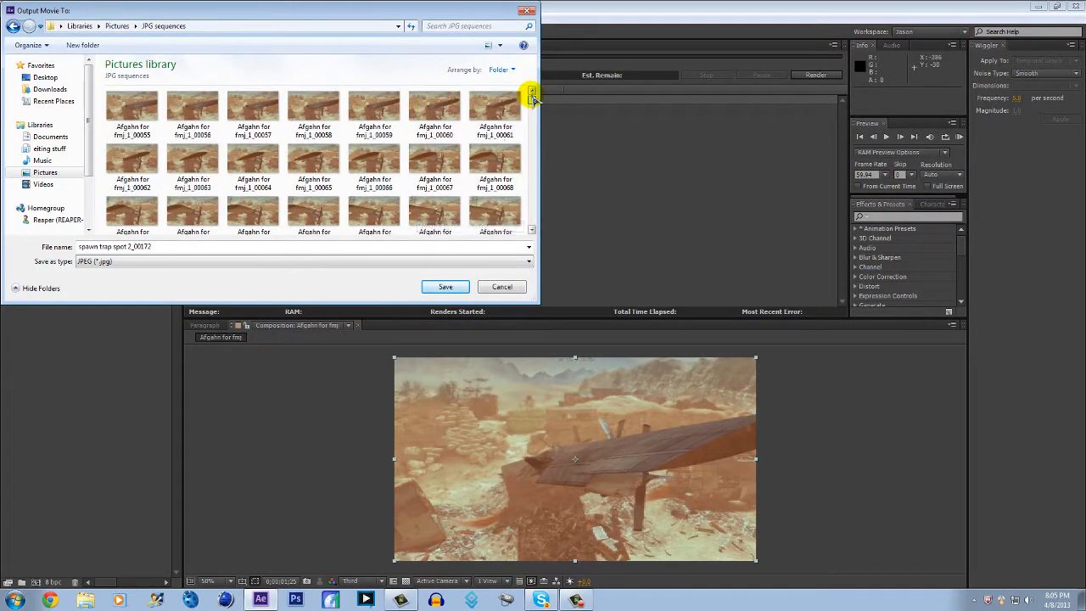
pyautogui.click(151, 107)
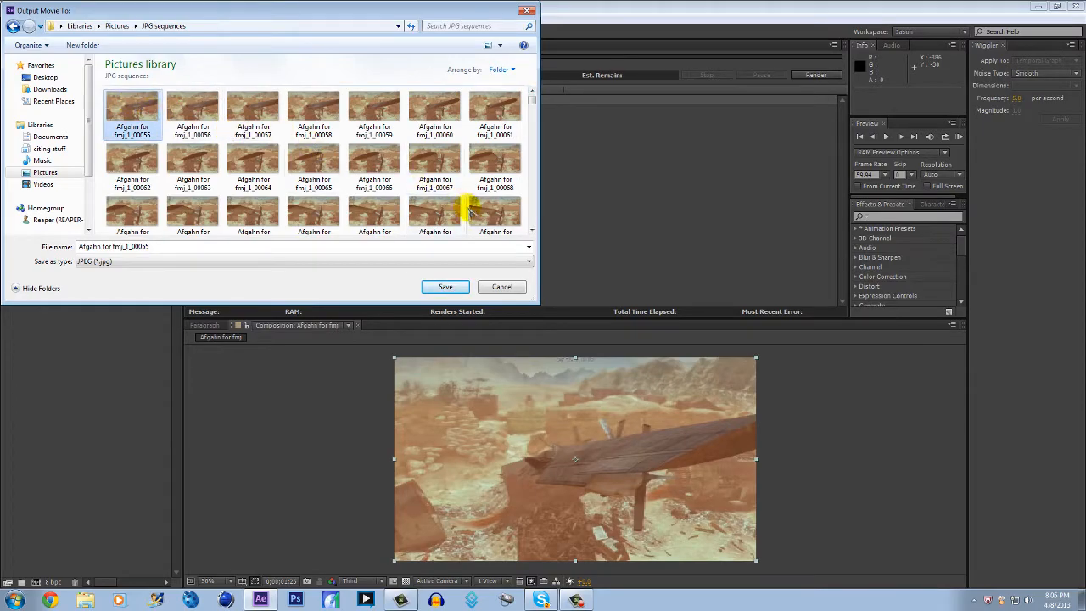
pyautogui.moveTo(529, 97)
pyautogui.mouseDown()
pyautogui.moveTo(533, 122)
pyautogui.moveTo(531, 97)
pyautogui.mouseUp()
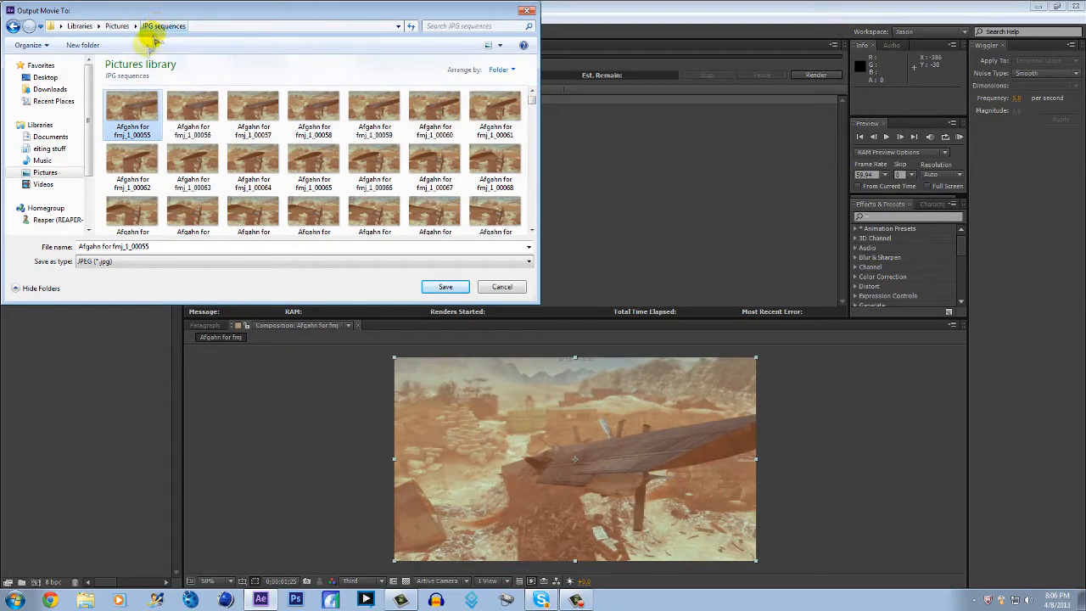
pyautogui.click(499, 288)
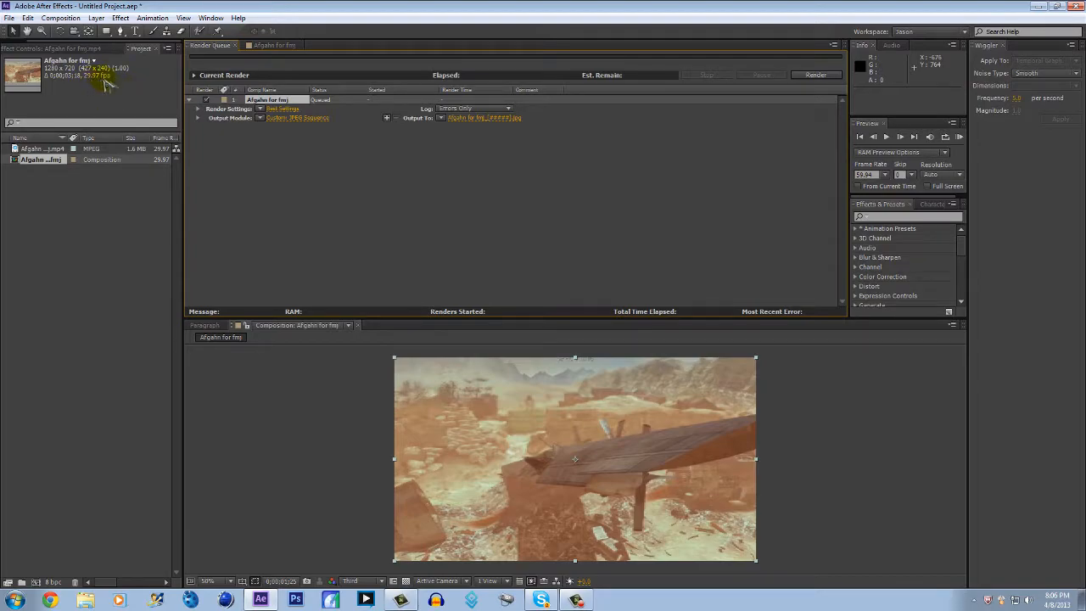
# Step: Check the render output's destination folder without saving, and set a custom frame rate of 8 in the composition's render settings
pyautogui.click(512, 120)
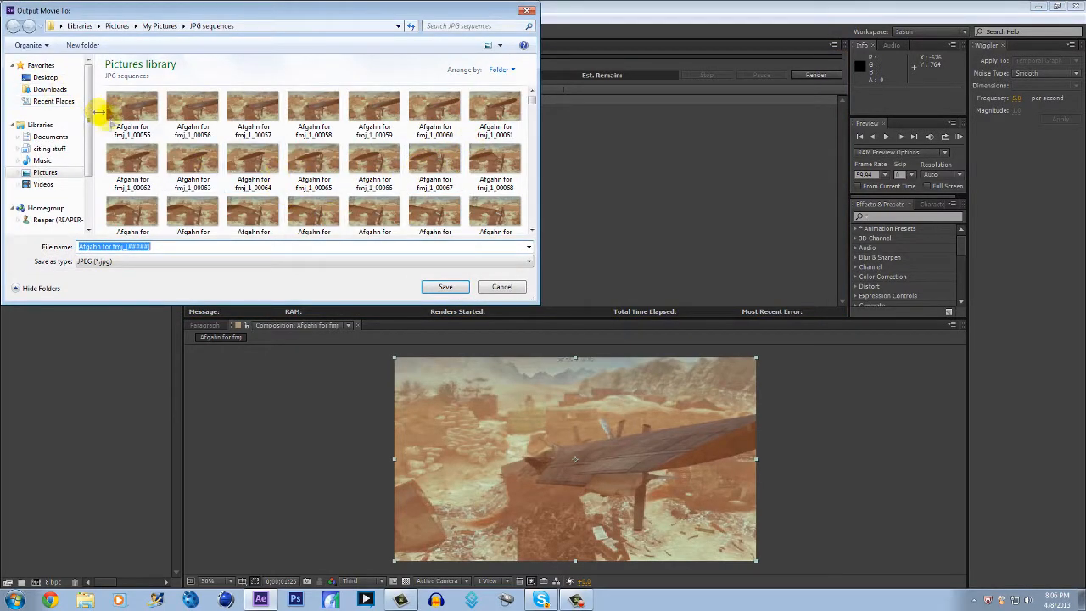
pyautogui.click(528, 10)
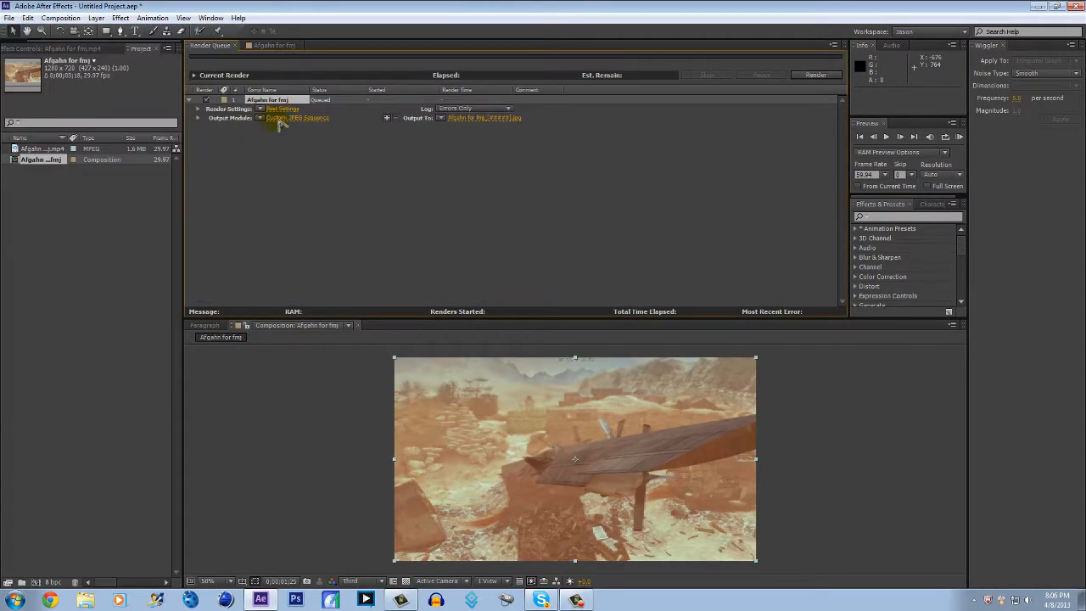
pyautogui.click(282, 110)
pyautogui.click(213, 180)
pyautogui.write('8')
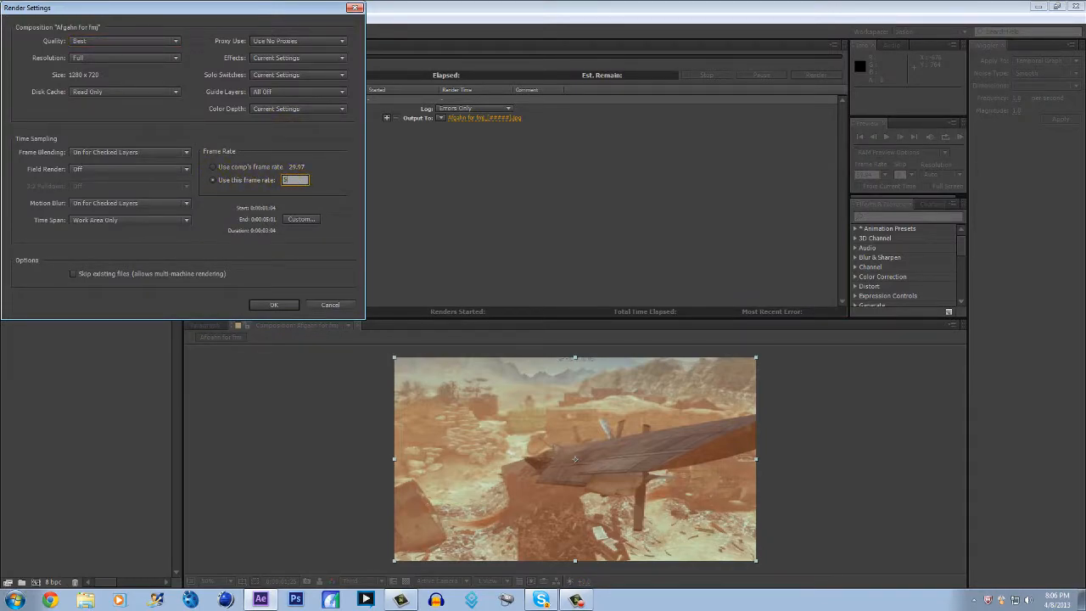
pyautogui.press('Return')
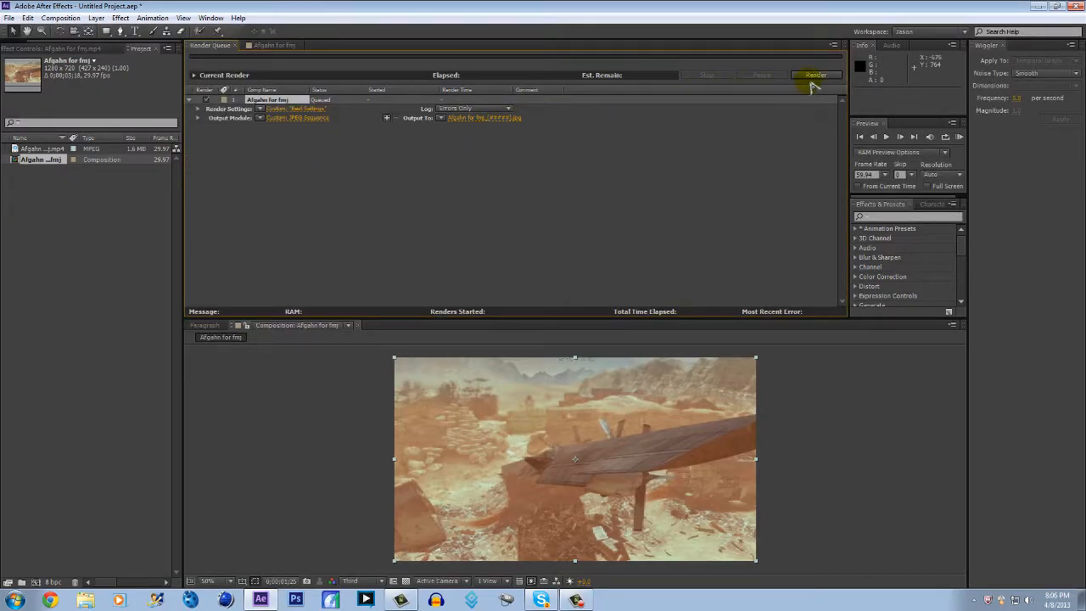
pyautogui.click(60, 18)
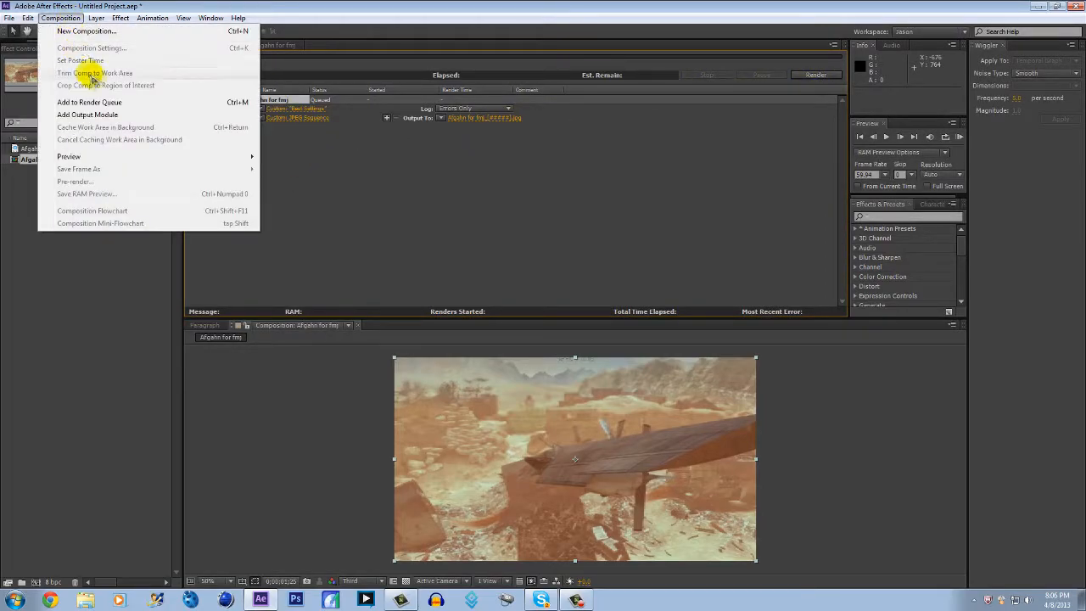
pyautogui.click(38, 295)
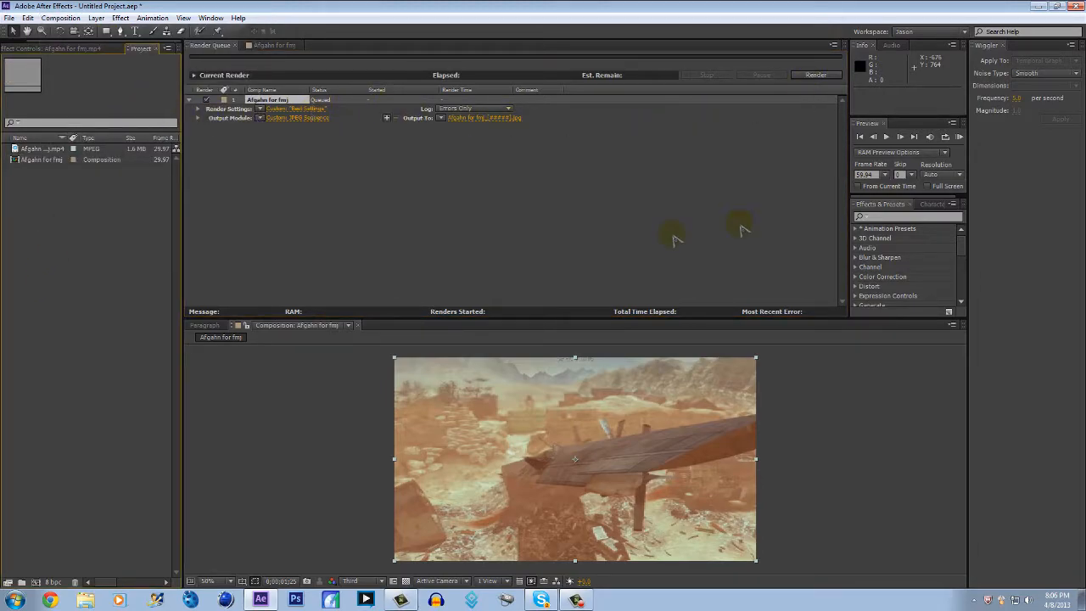
pyautogui.click(41, 160)
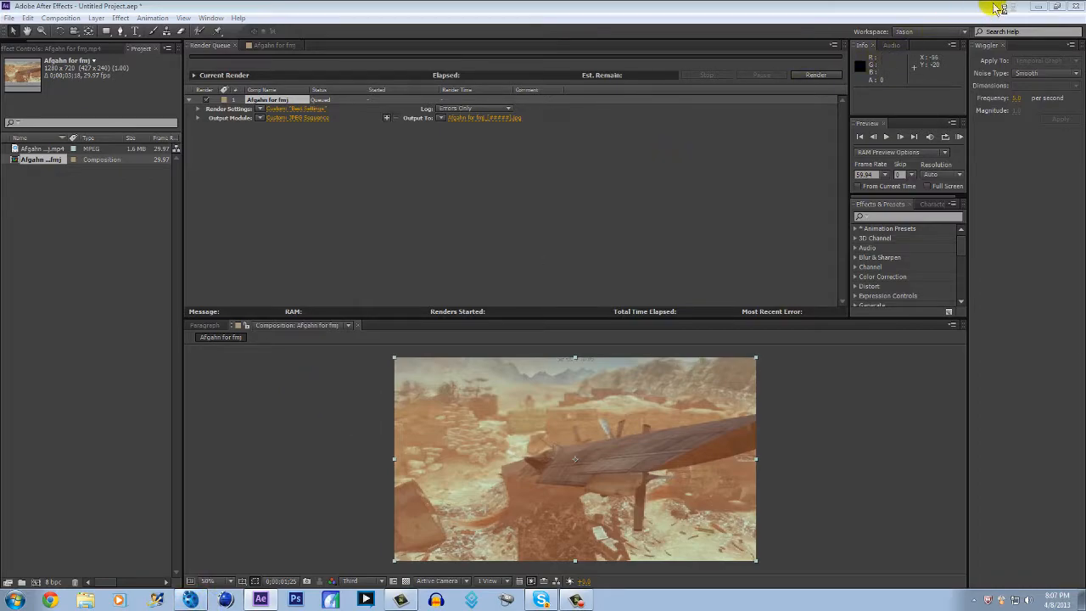
# Step: Switch to boujou and start a sequence import, browsing to the Slide Shows folder inside the Pictures folder
pyautogui.click(1037, 7)
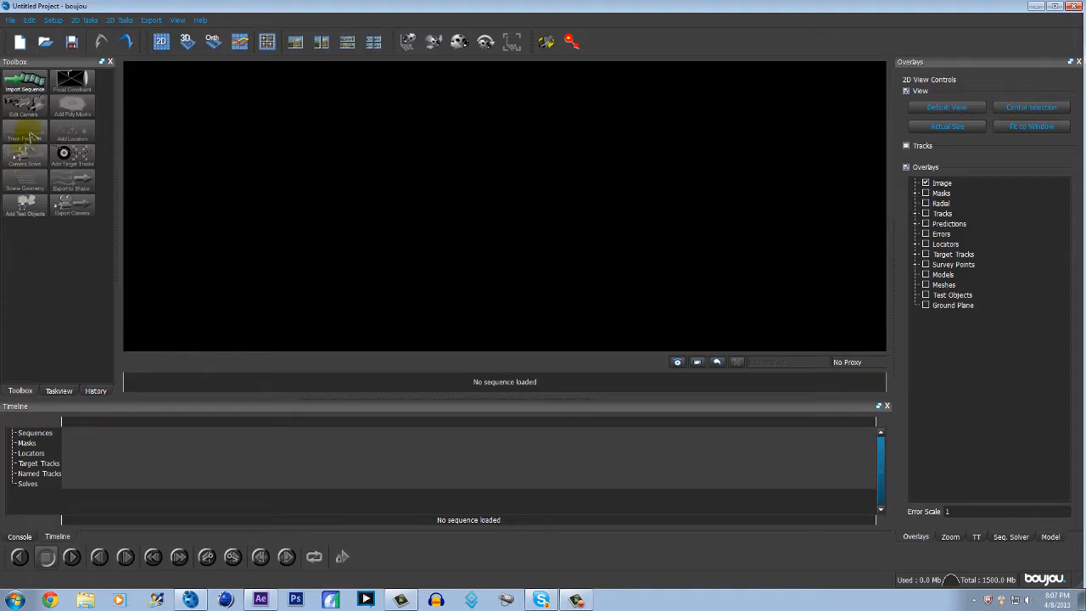
pyautogui.click(24, 81)
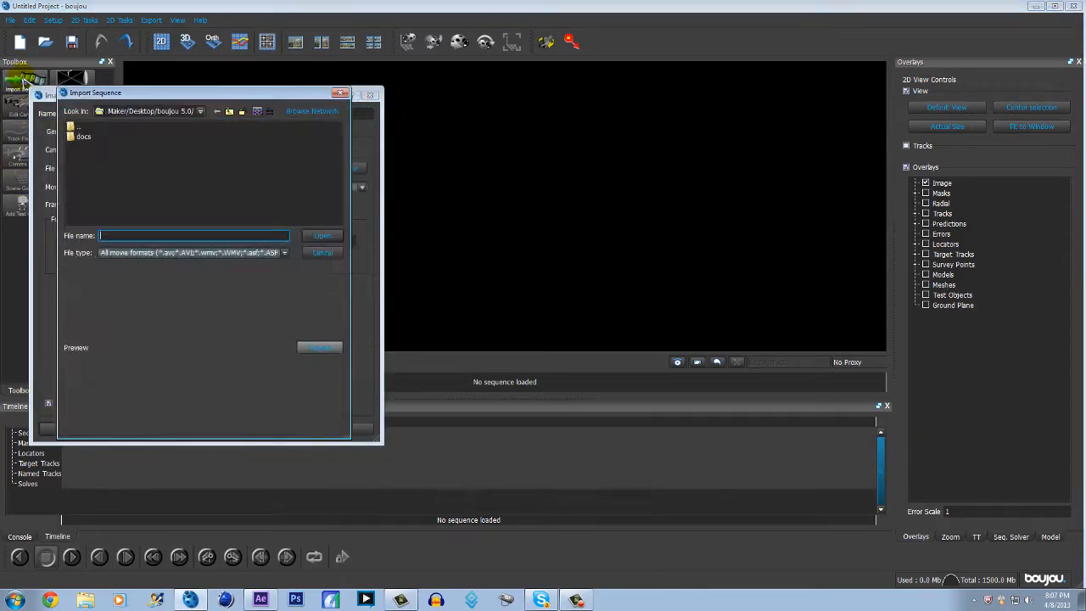
pyautogui.click(201, 111)
pyautogui.click(145, 174)
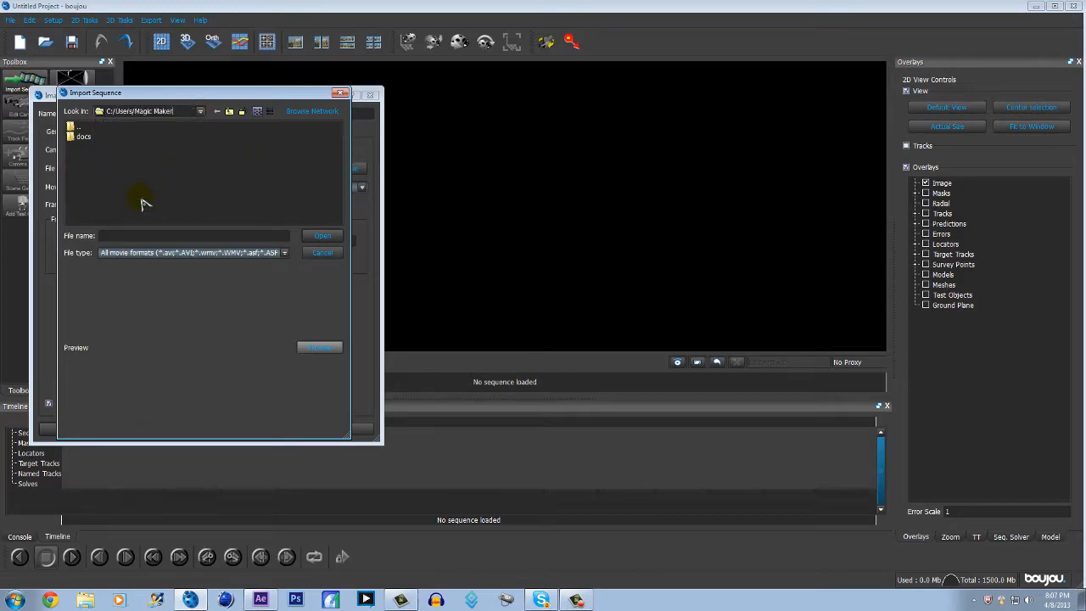
pyautogui.doubleClick(85, 218)
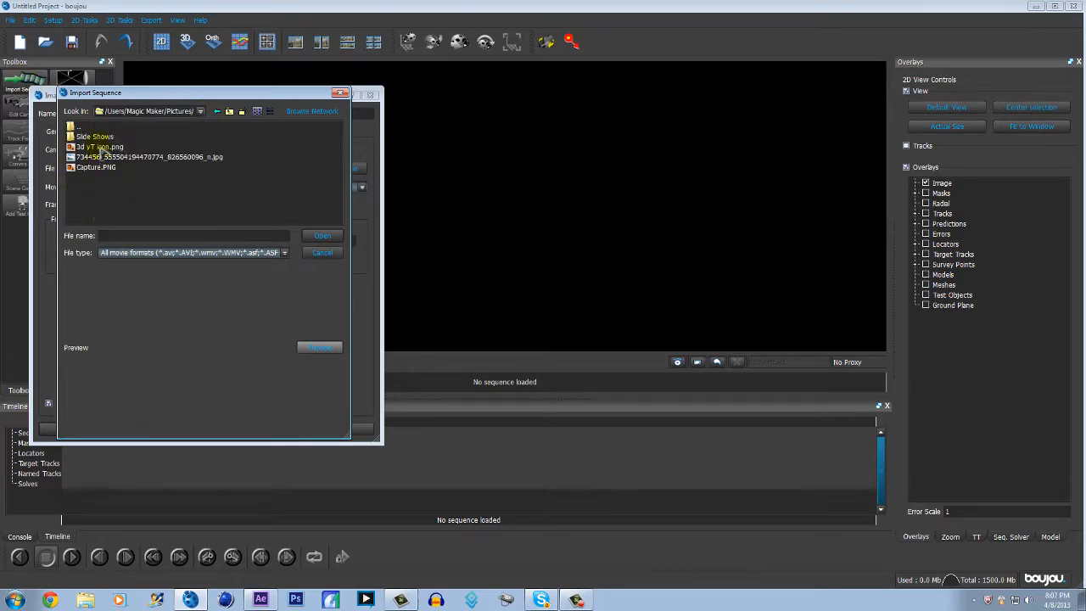
pyautogui.click(95, 137)
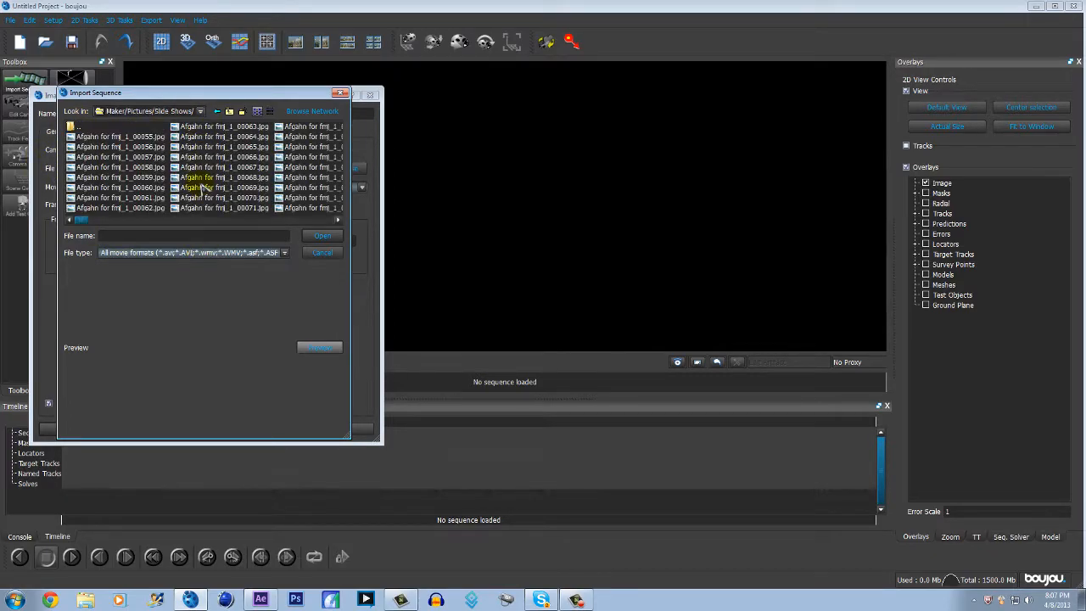
# Step: Load the image sequence by opening its first frame, Afgahn for fmj_1_00055.jpg
pyautogui.click(119, 137)
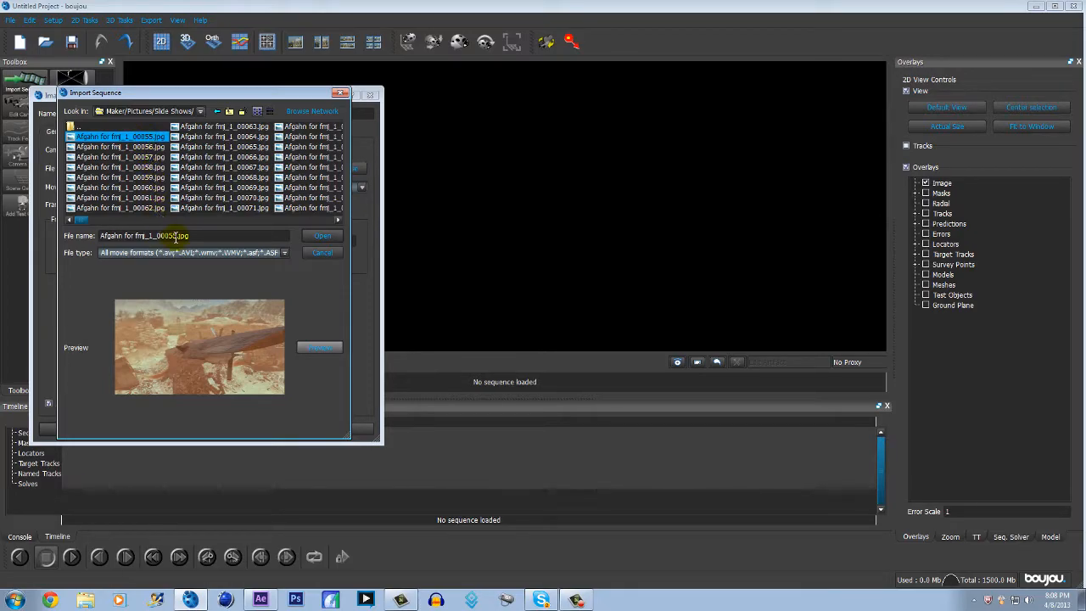
pyautogui.click(158, 137)
pyautogui.moveTo(88, 223)
pyautogui.mouseDown()
pyautogui.moveTo(110, 222)
pyautogui.moveTo(79, 226)
pyautogui.mouseUp()
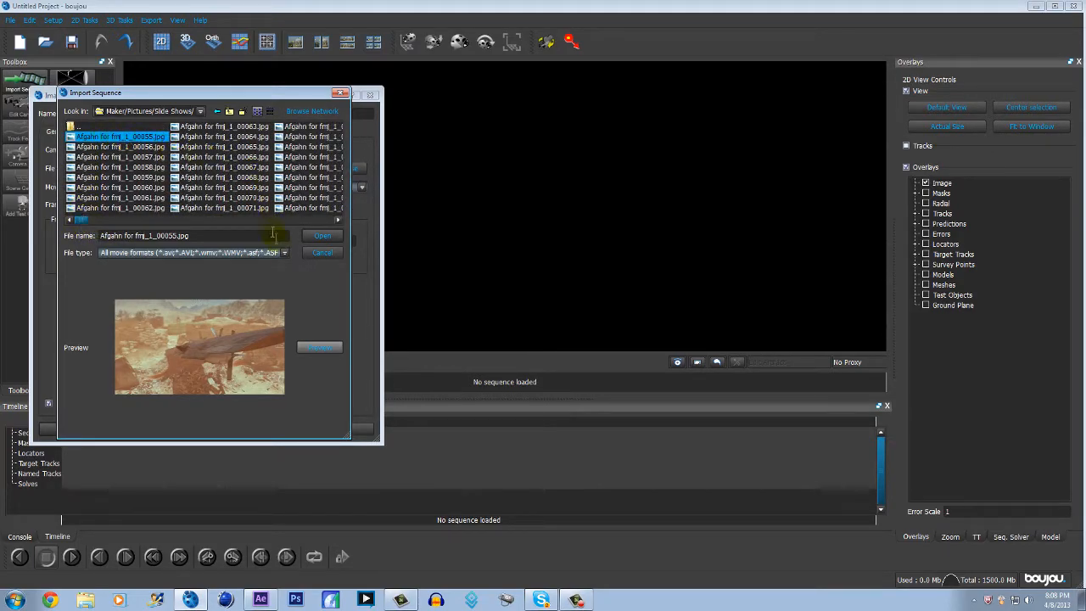
pyautogui.click(321, 237)
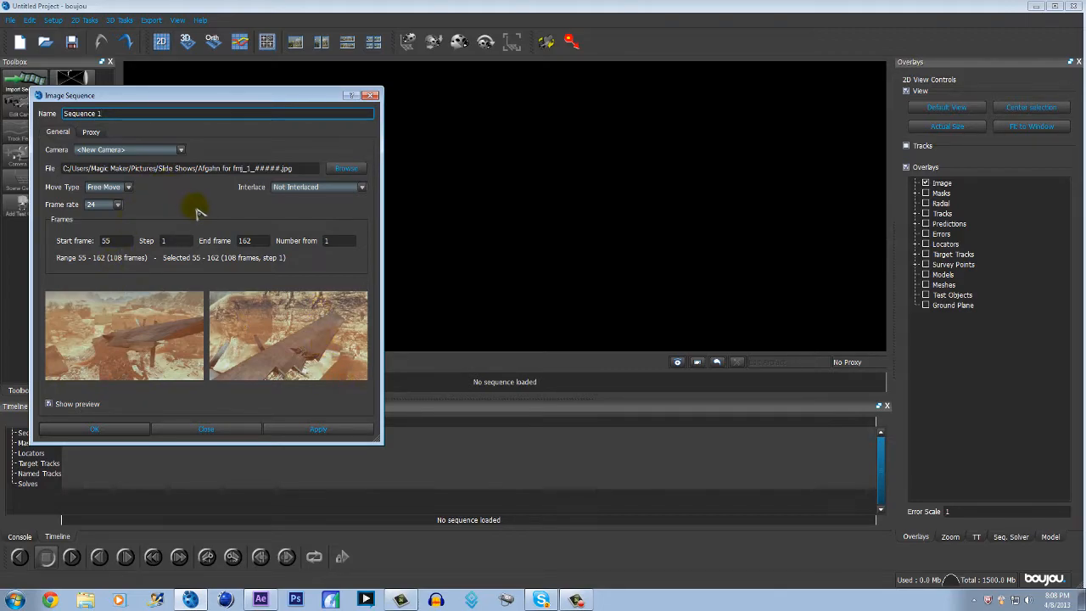
# Step: Set the image sequence's frame rate to 29.97, apply the import settings and close the dialog
pyautogui.click(93, 204)
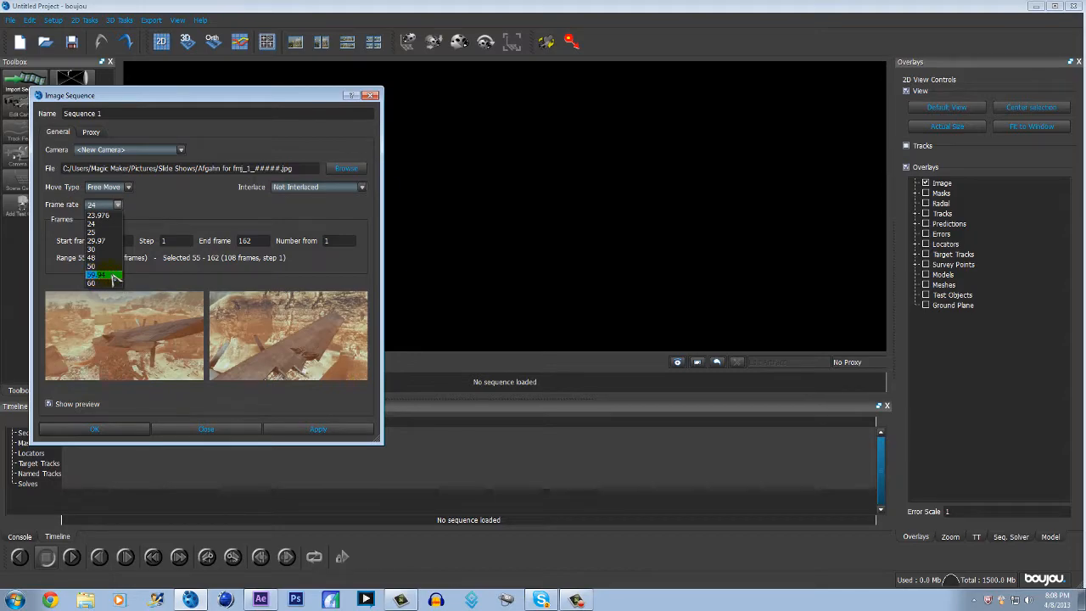
pyautogui.click(106, 242)
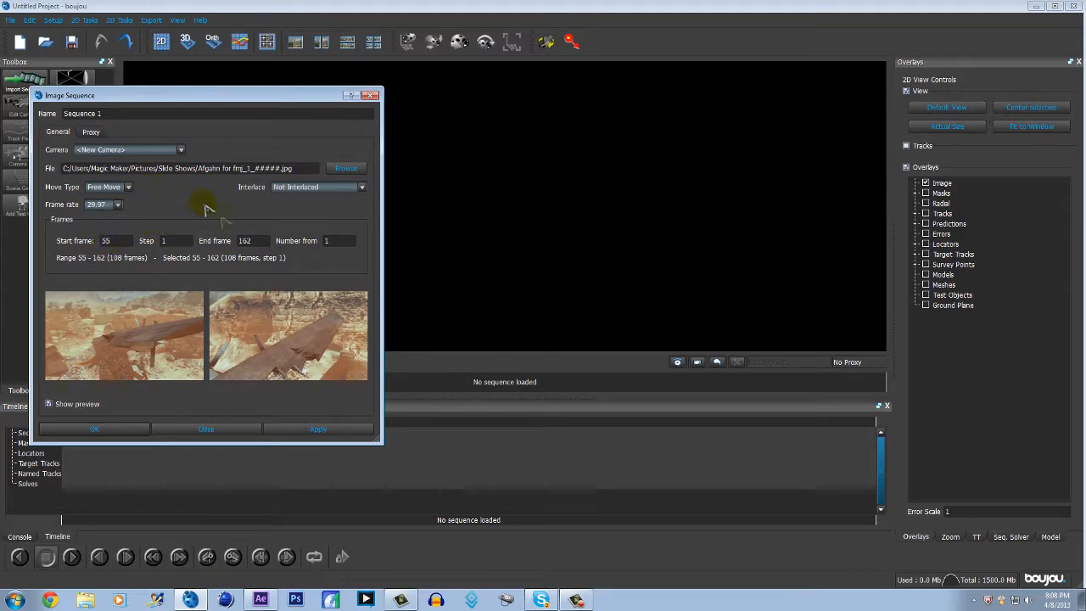
pyautogui.click(313, 428)
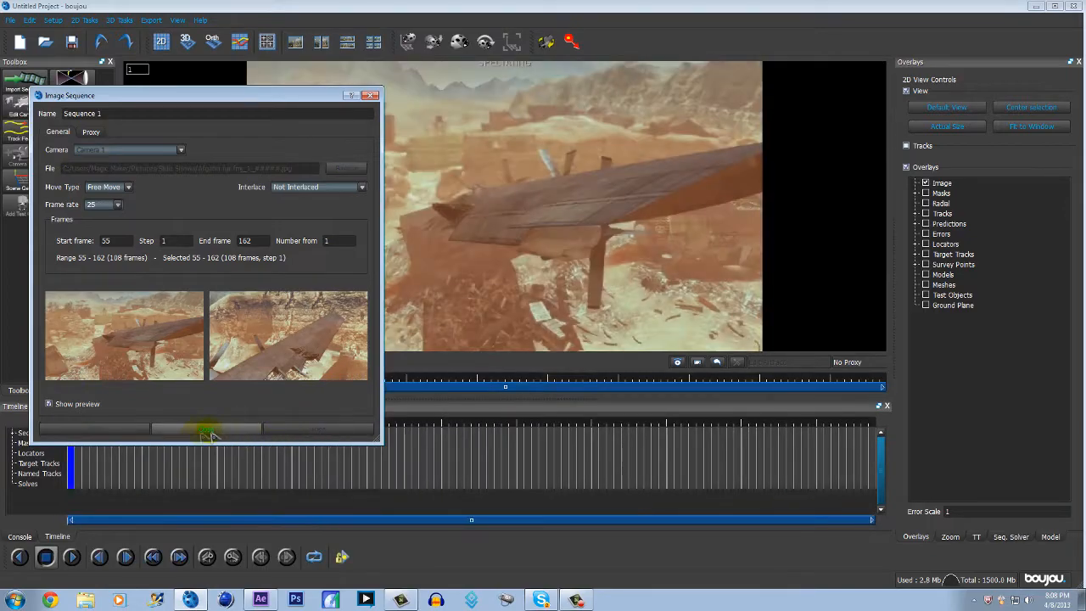
pyautogui.click(204, 430)
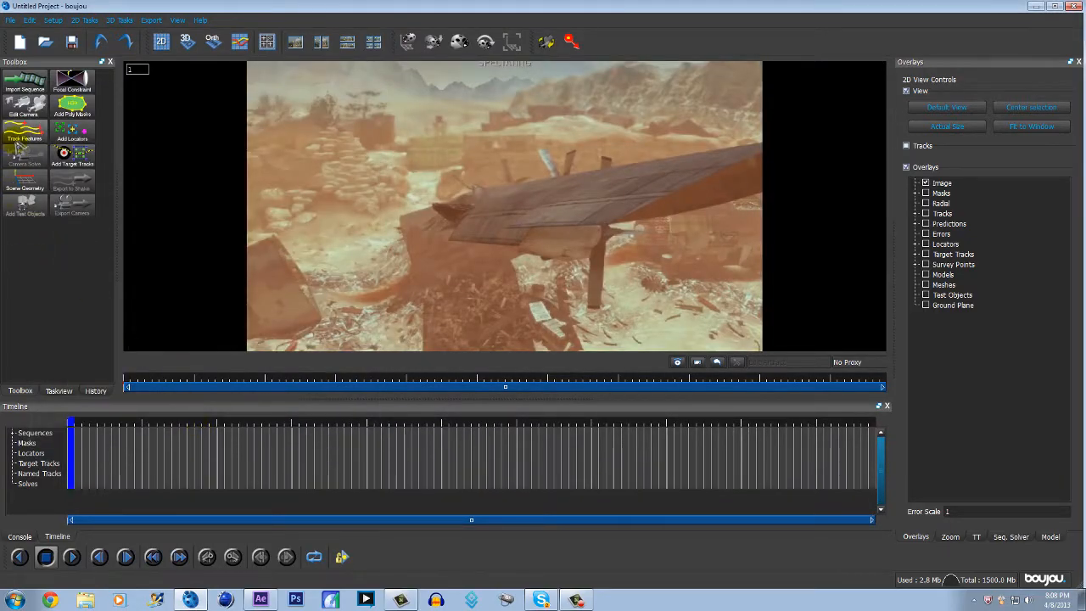
# Step: Preview the imported footage, run feature tracking on all frames of Sequence 1, and scrub through the resulting tracks
pyautogui.moveTo(175, 424); pyautogui.dragTo(866, 424)
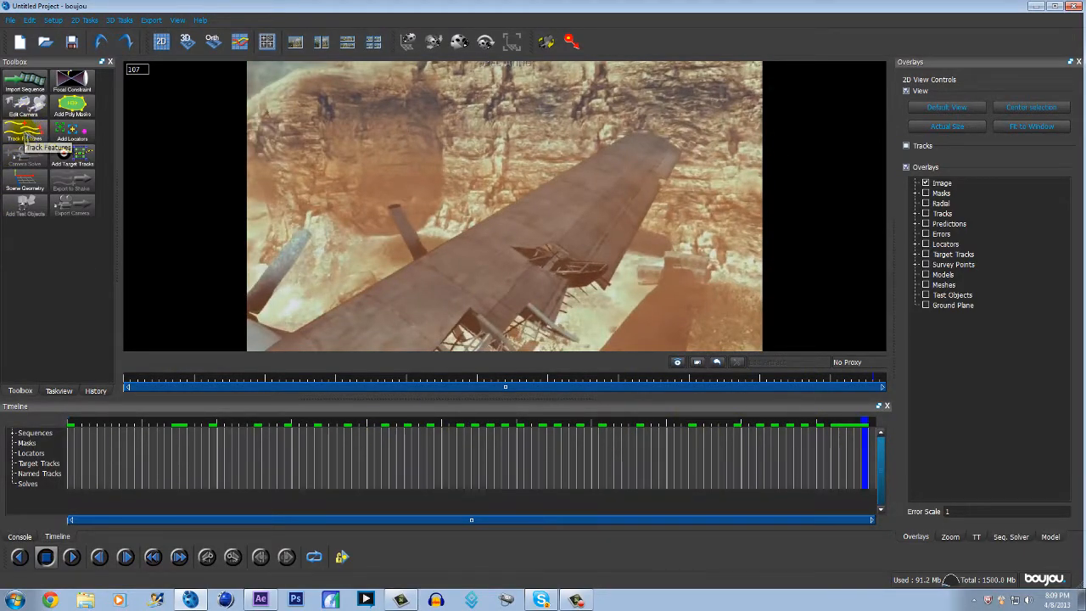
pyautogui.click(37, 136)
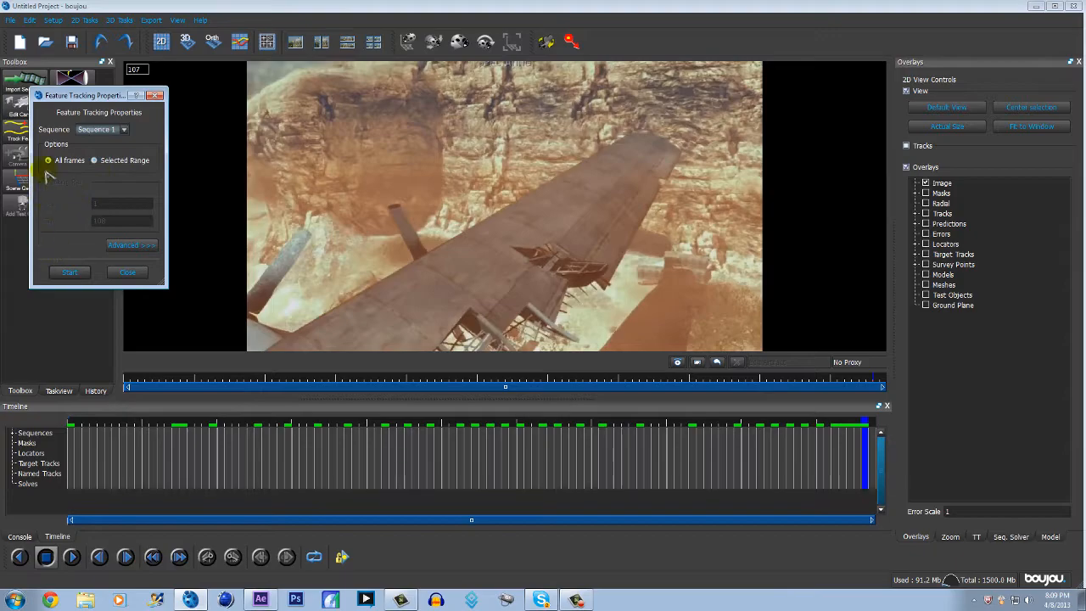
pyautogui.click(72, 271)
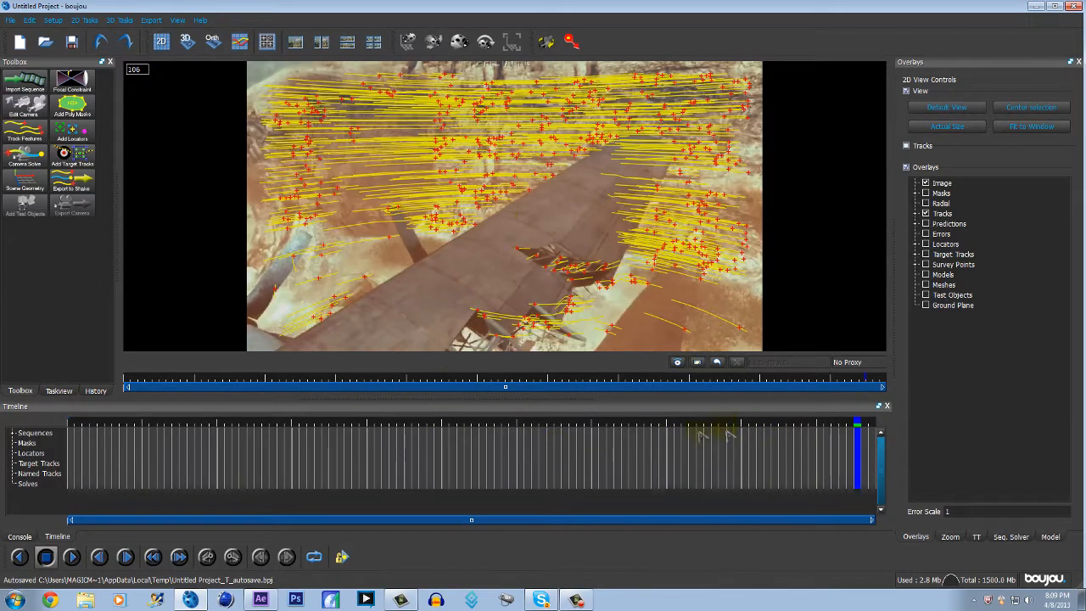
pyautogui.moveTo(621, 426)
pyautogui.mouseDown()
pyautogui.moveTo(207, 445)
pyautogui.moveTo(76, 437)
pyautogui.moveTo(196, 419)
pyautogui.moveTo(745, 437)
pyautogui.mouseUp()
pyautogui.moveTo(622, 461)
pyautogui.mouseDown()
pyautogui.moveTo(274, 449)
pyautogui.moveTo(867, 456)
pyautogui.mouseUp()
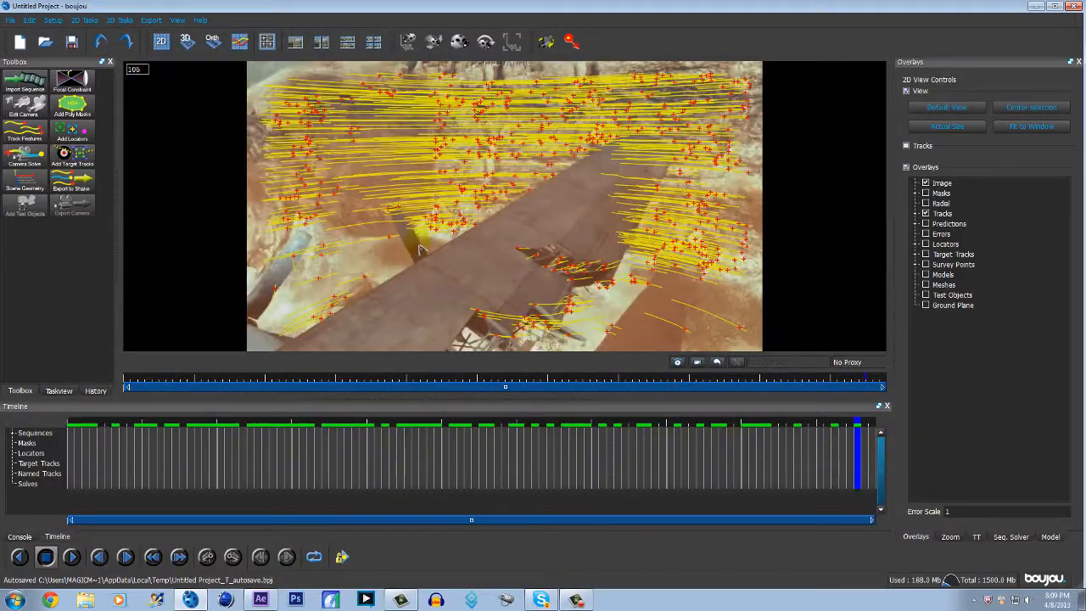
# Step: Run a camera solve on all frames of Sequence 1 with camera path smoothness optimization enabled
pyautogui.click(25, 156)
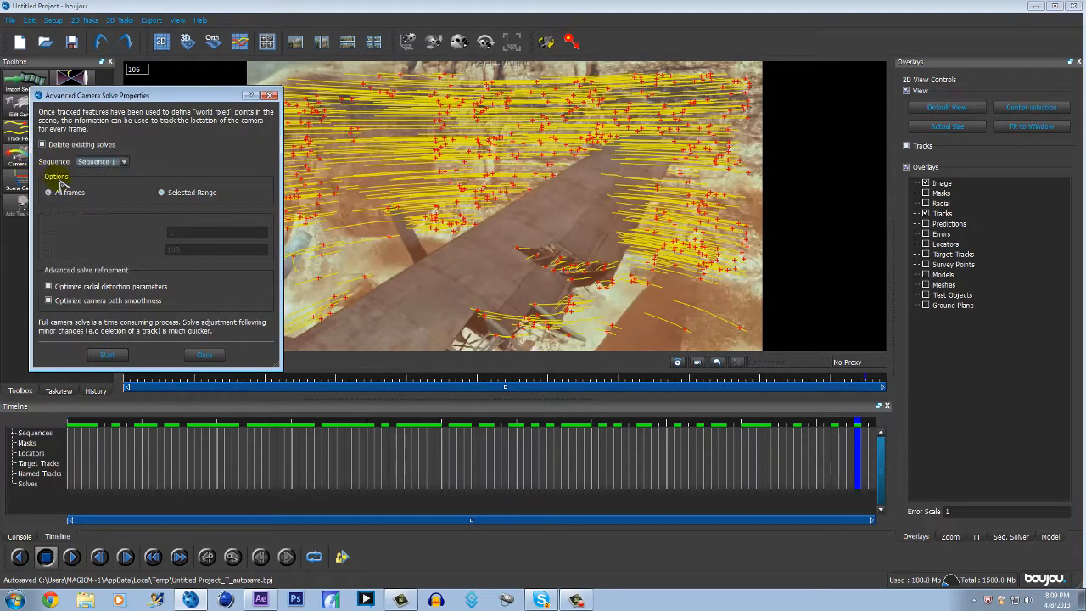
pyautogui.click(48, 302)
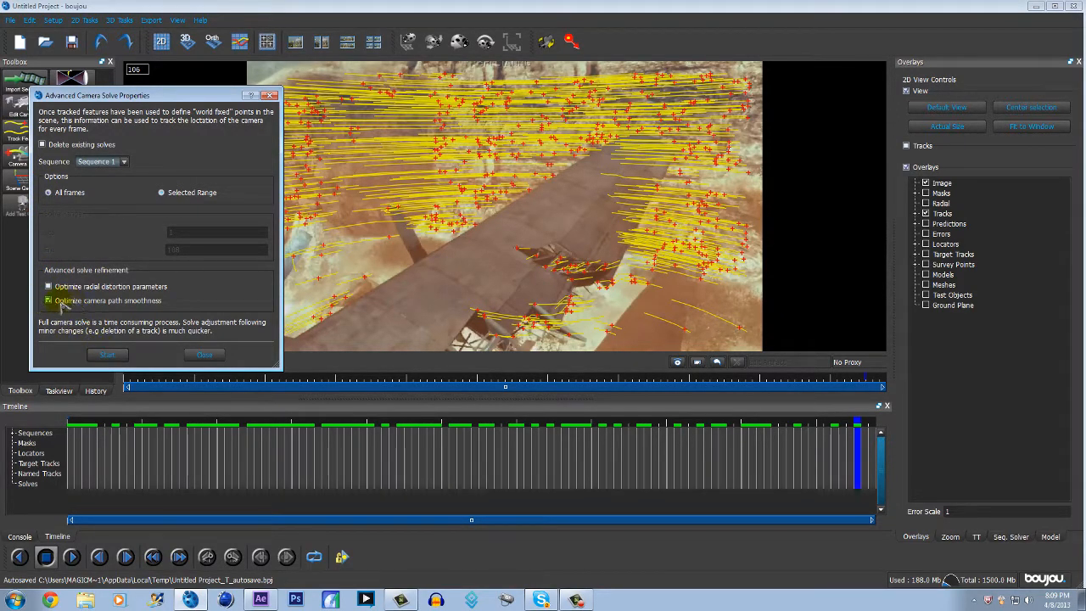
pyautogui.click(106, 355)
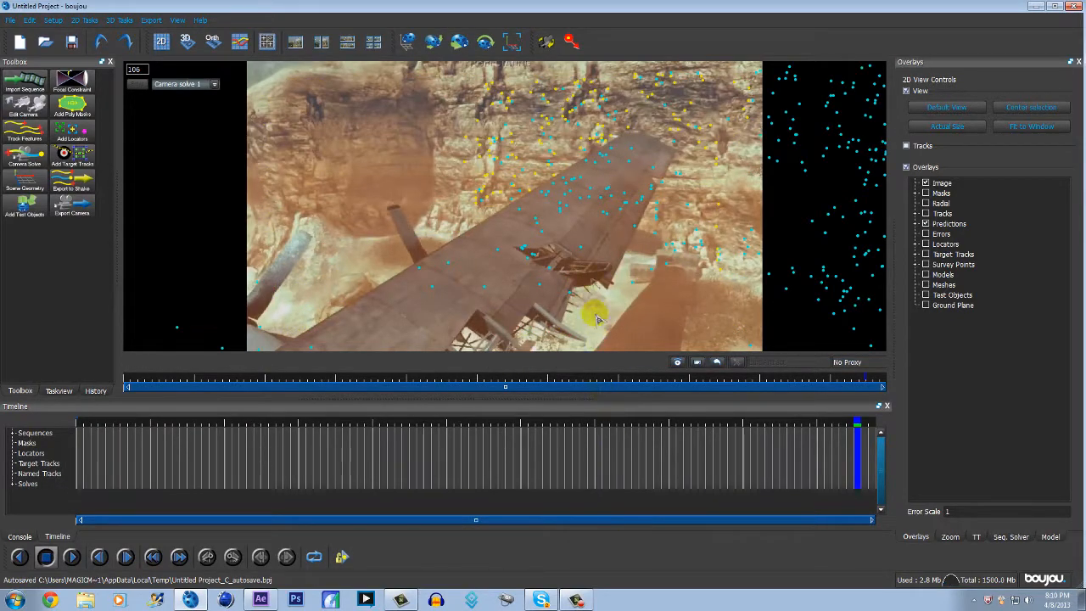
# Step: Examine the camera solve's predicted points through the whole sequence and stop at frame 94
pyautogui.click(600, 424)
pyautogui.moveTo(601, 425)
pyautogui.mouseDown()
pyautogui.moveTo(123, 433)
pyautogui.moveTo(900, 442)
pyautogui.moveTo(55, 431)
pyautogui.moveTo(227, 425)
pyautogui.moveTo(917, 458)
pyautogui.mouseUp()
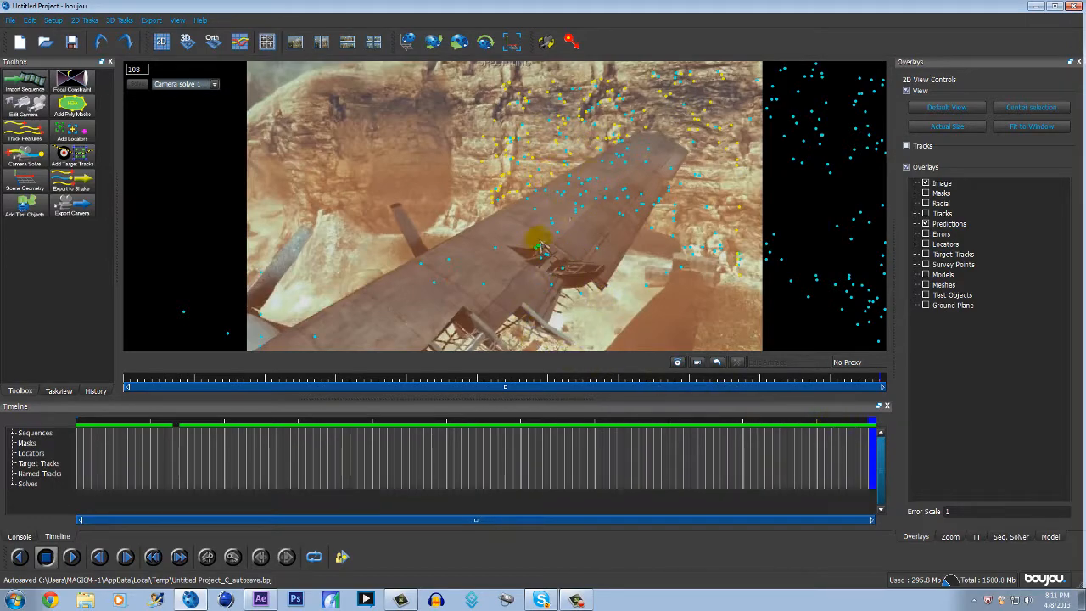
pyautogui.moveTo(815, 422); pyautogui.dragTo(694, 436)
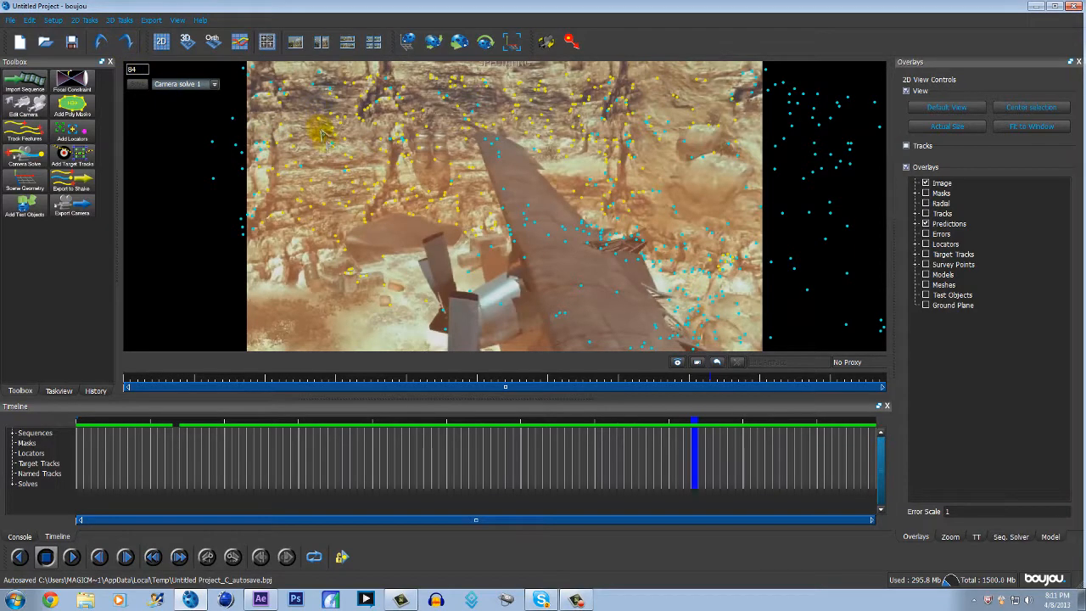
pyautogui.moveTo(760, 422)
pyautogui.mouseDown()
pyautogui.moveTo(584, 432)
pyautogui.moveTo(880, 430)
pyautogui.moveTo(771, 422)
pyautogui.mouseUp()
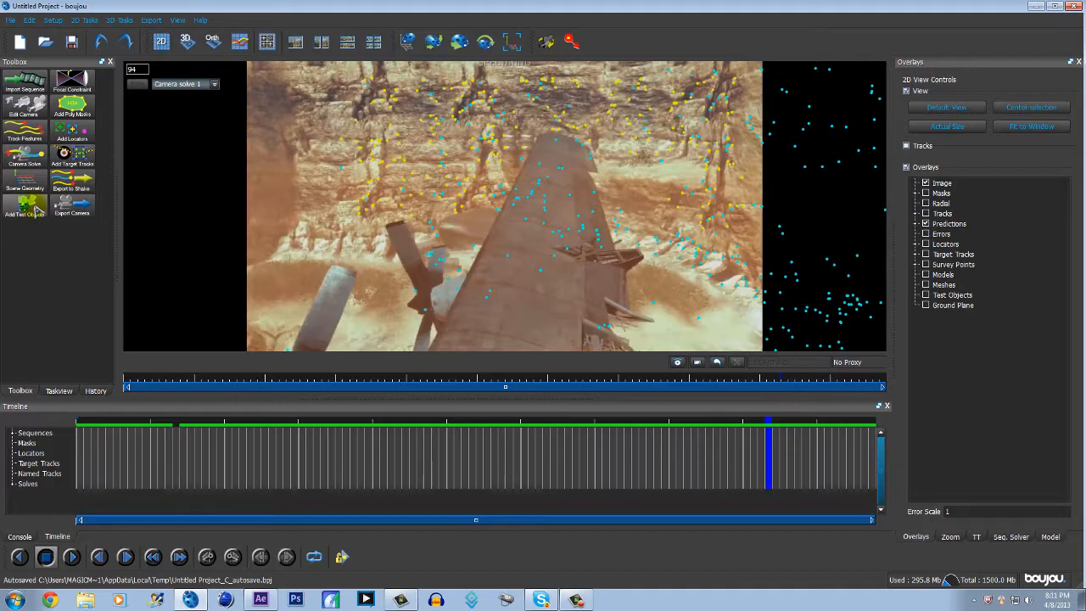
# Step: Add a z-axis coordinate frame hint to the scene geometry and connect it to two predictions, one above the other, on the cliff face
pyautogui.click(32, 177)
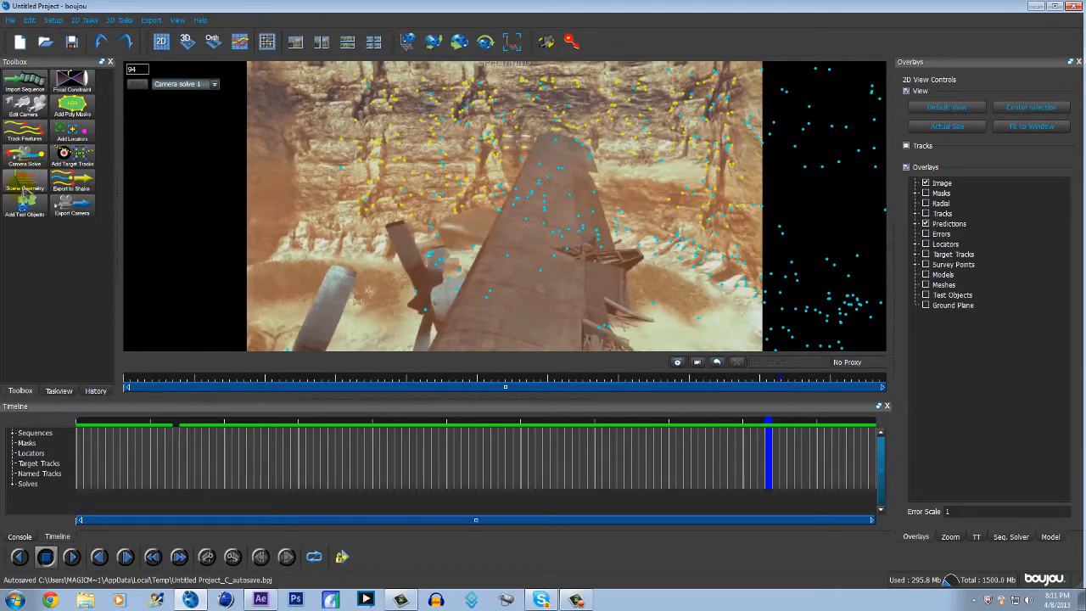
pyautogui.click(77, 345)
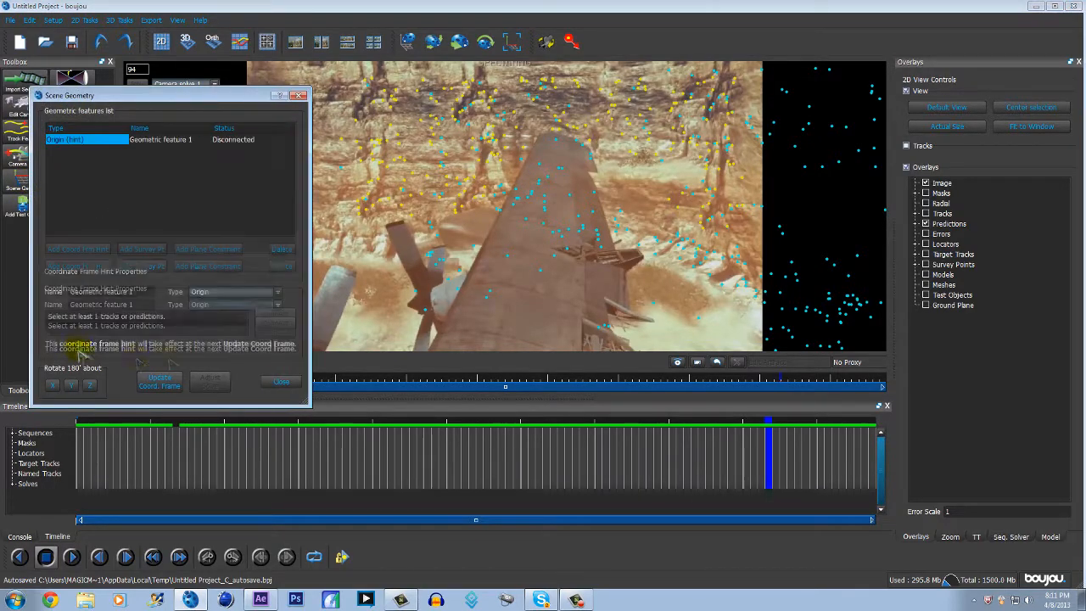
pyautogui.click(202, 307)
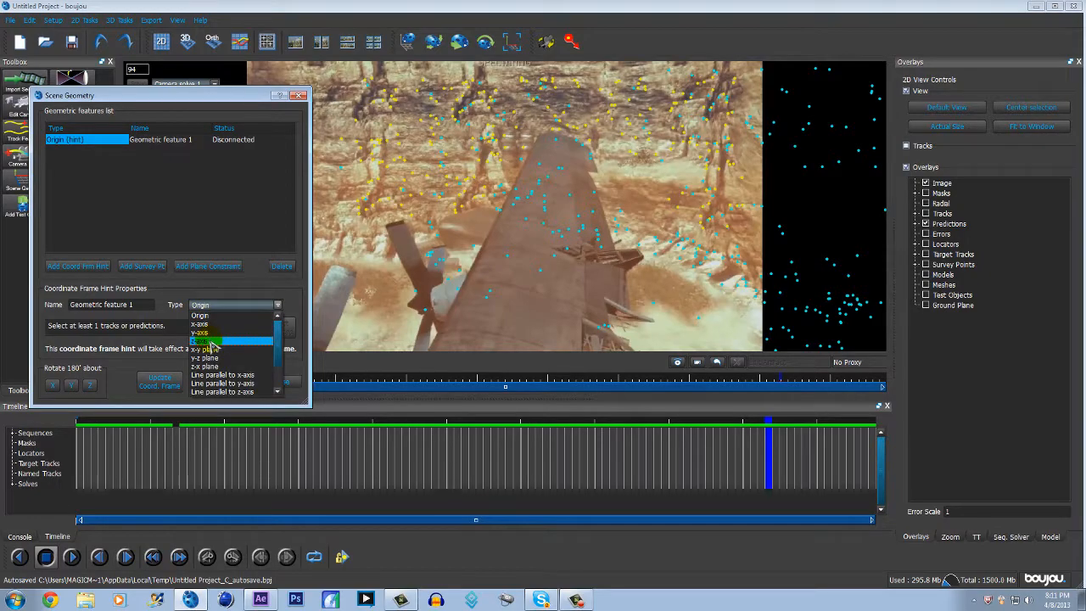
pyautogui.click(212, 344)
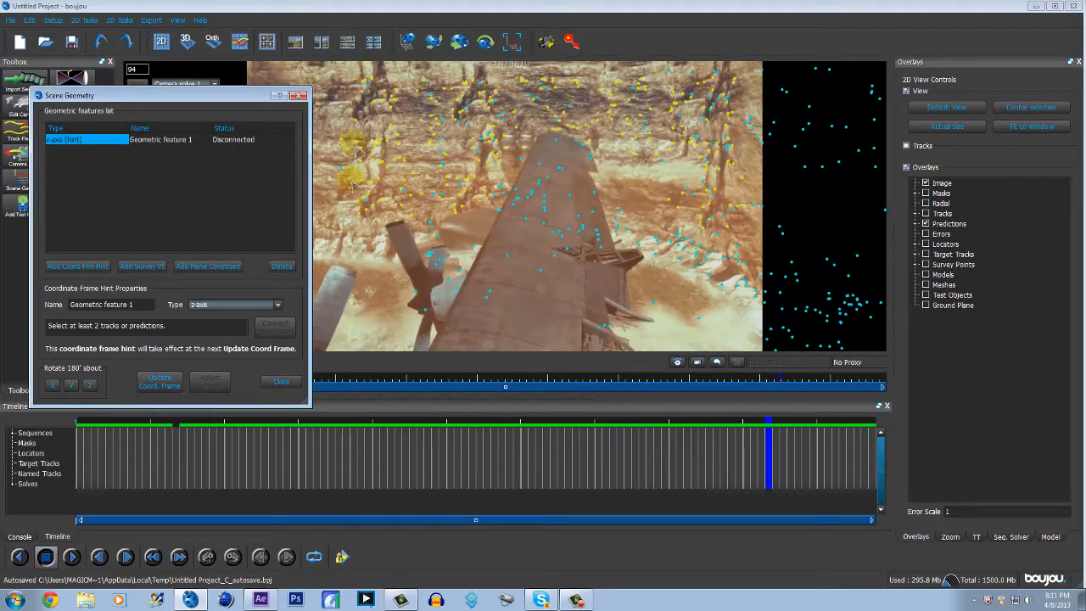
pyautogui.click(367, 87)
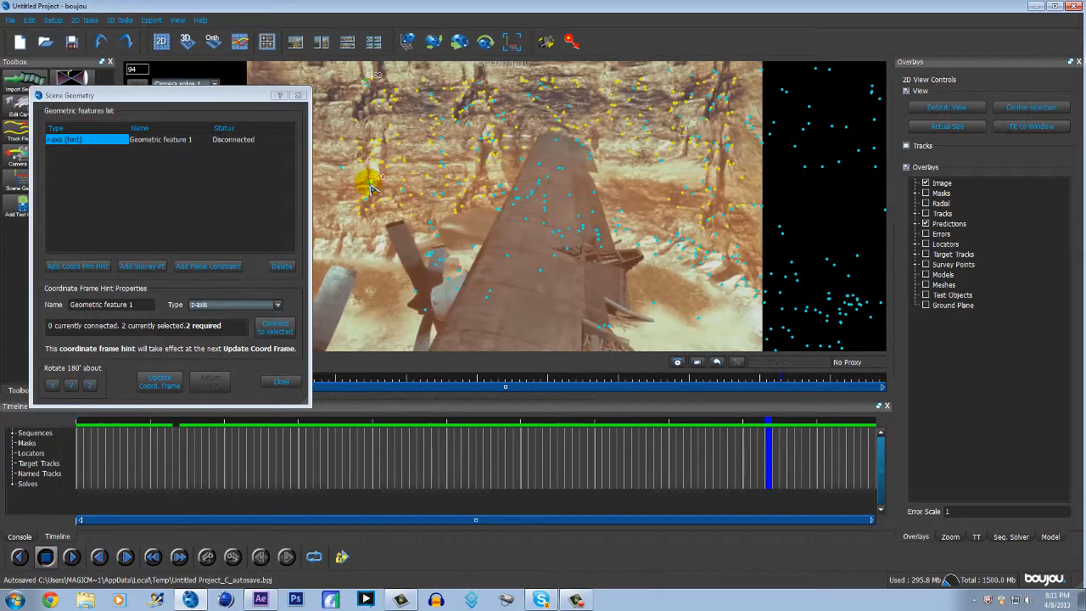
pyautogui.click(283, 335)
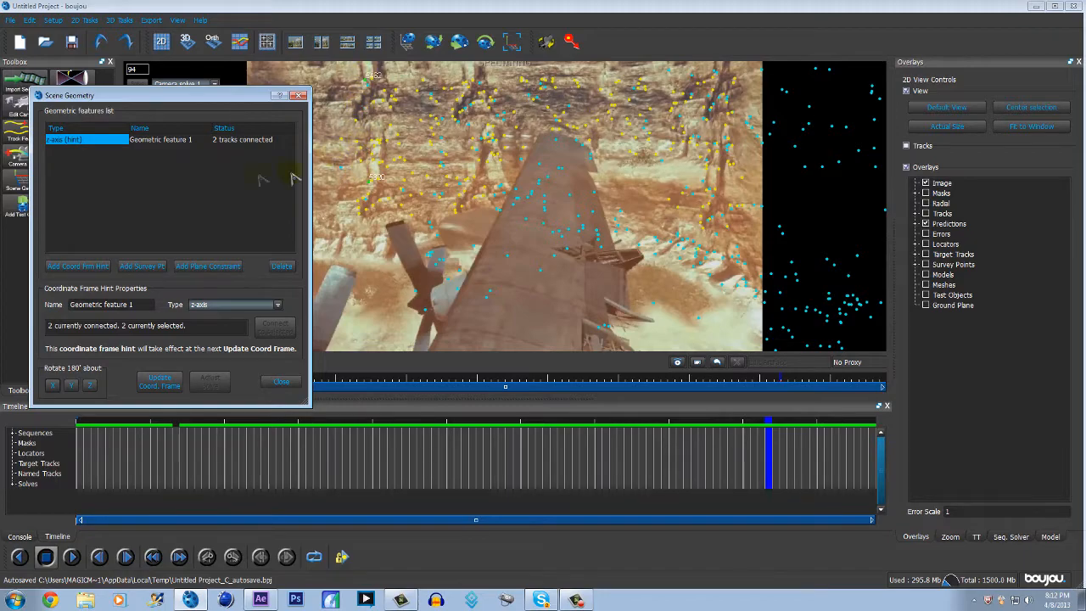
# Step: Add an x-axis coordinate frame hint and connect it to two predictions lying side by side on the cliff face
pyautogui.click(89, 269)
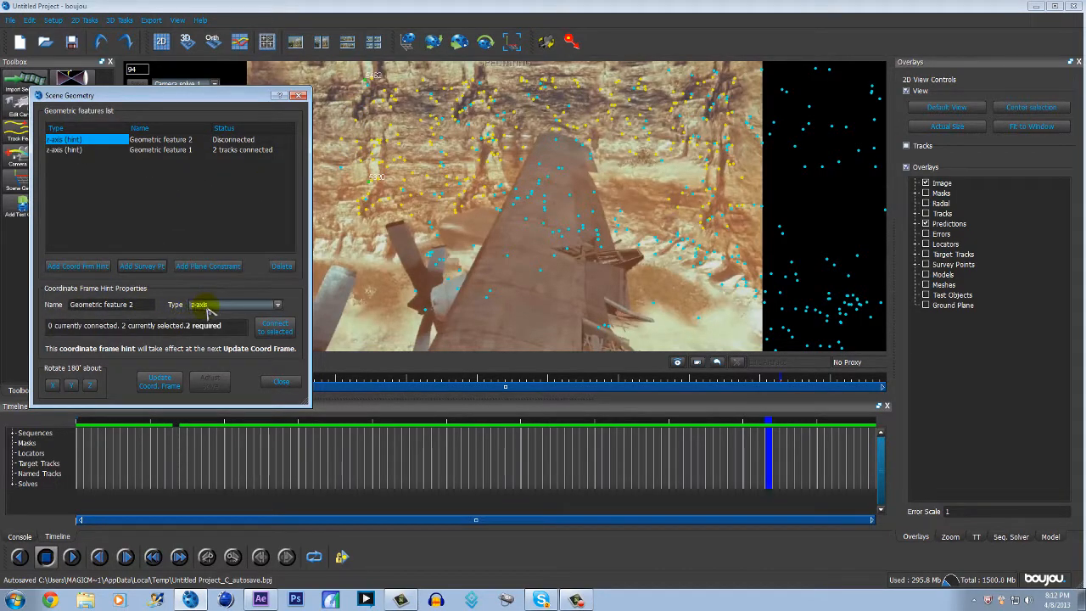
pyautogui.click(204, 306)
pyautogui.click(215, 325)
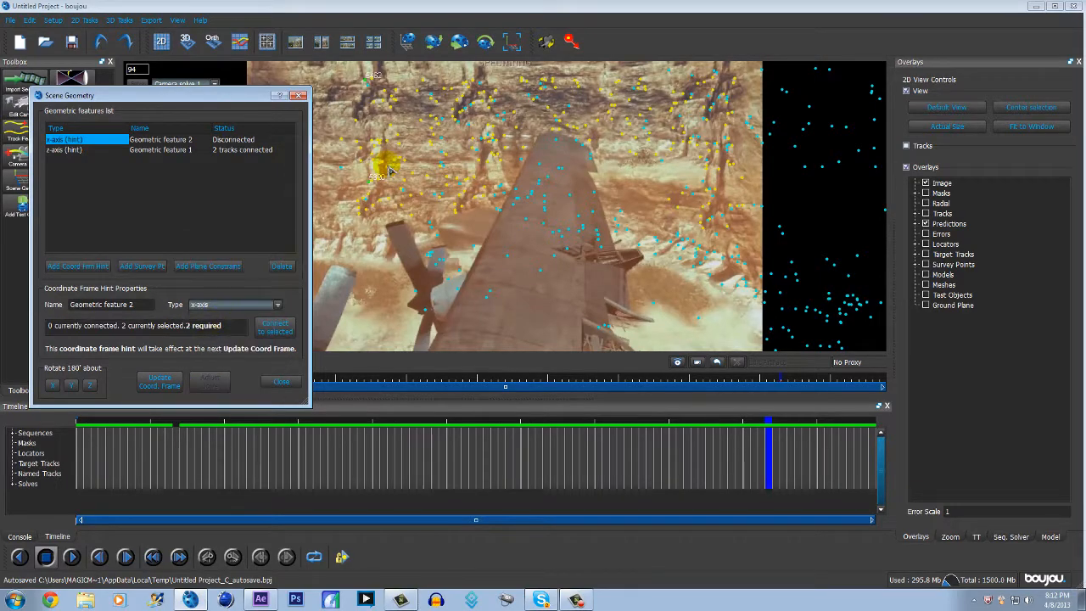
pyautogui.click(345, 147)
pyautogui.keyDown('shift'); pyautogui.click(477, 143); pyautogui.keyUp('shift')
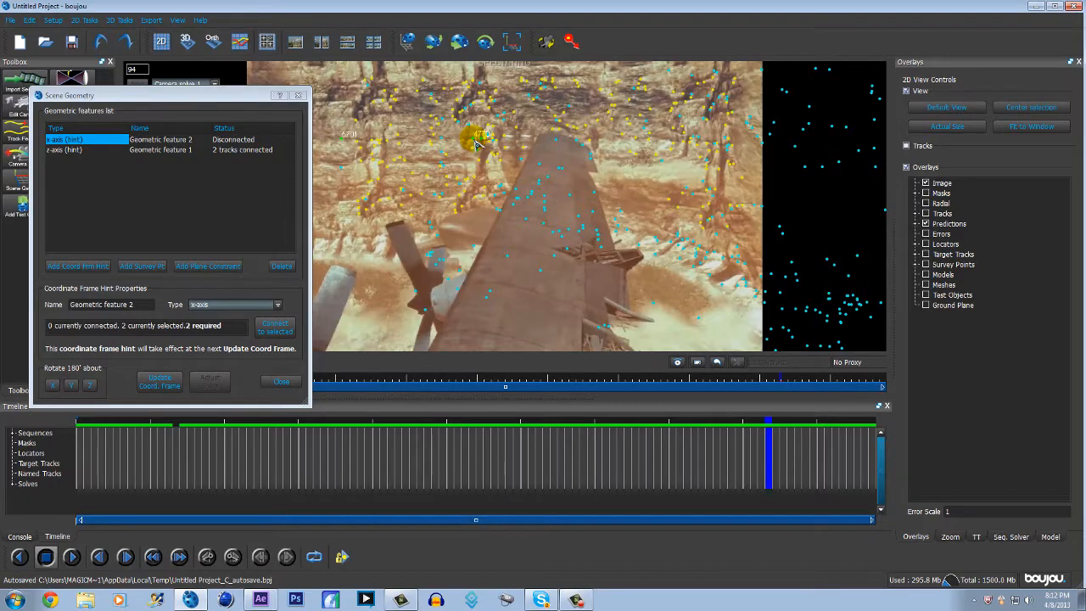
pyautogui.click(280, 327)
# Step: Add an origin hint connected to one prediction between the x-axis points on the cliff face, and update the coordinate frame
pyautogui.click(97, 267)
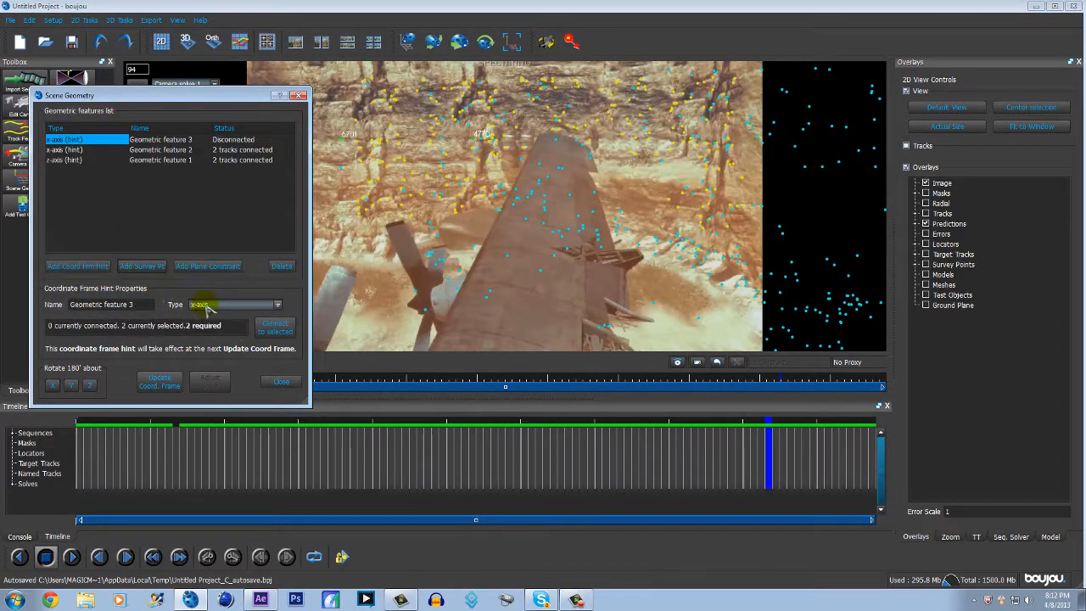
pyautogui.click(217, 308)
pyautogui.click(202, 315)
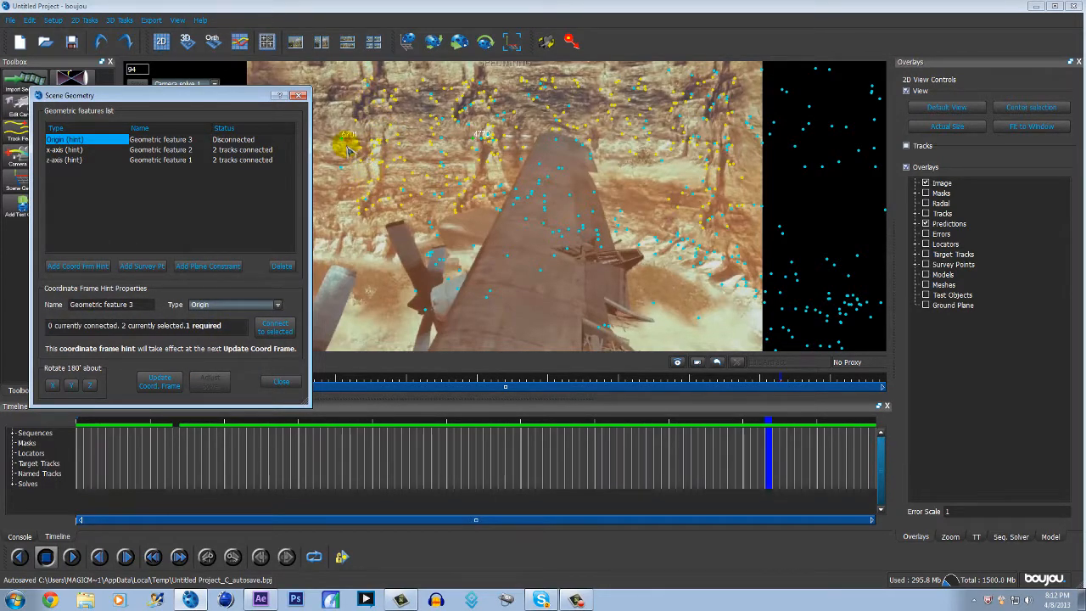
pyautogui.click(399, 139)
pyautogui.click(274, 327)
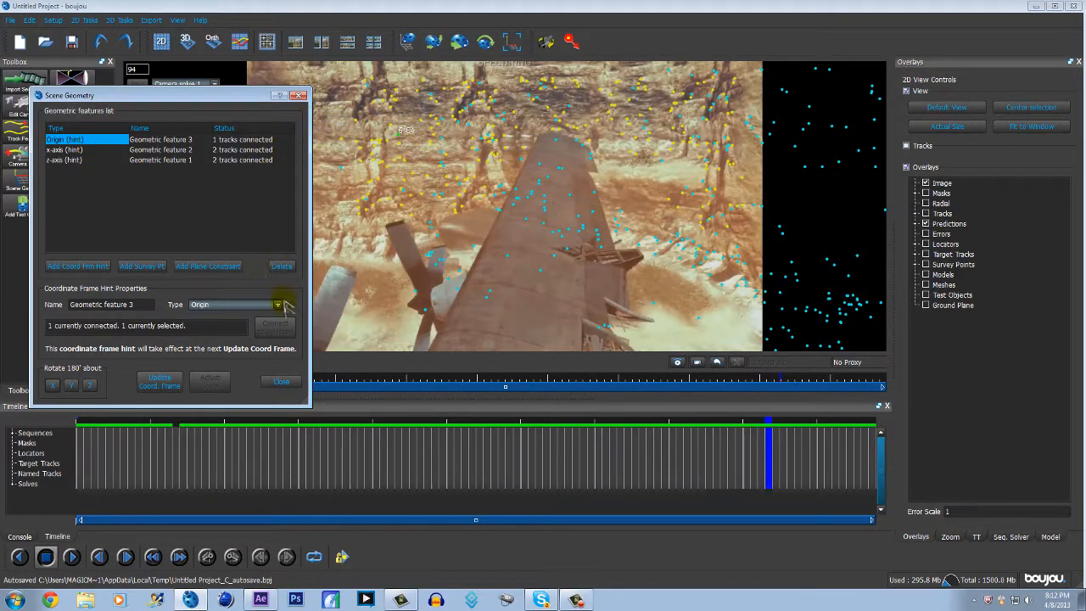
pyautogui.click(157, 383)
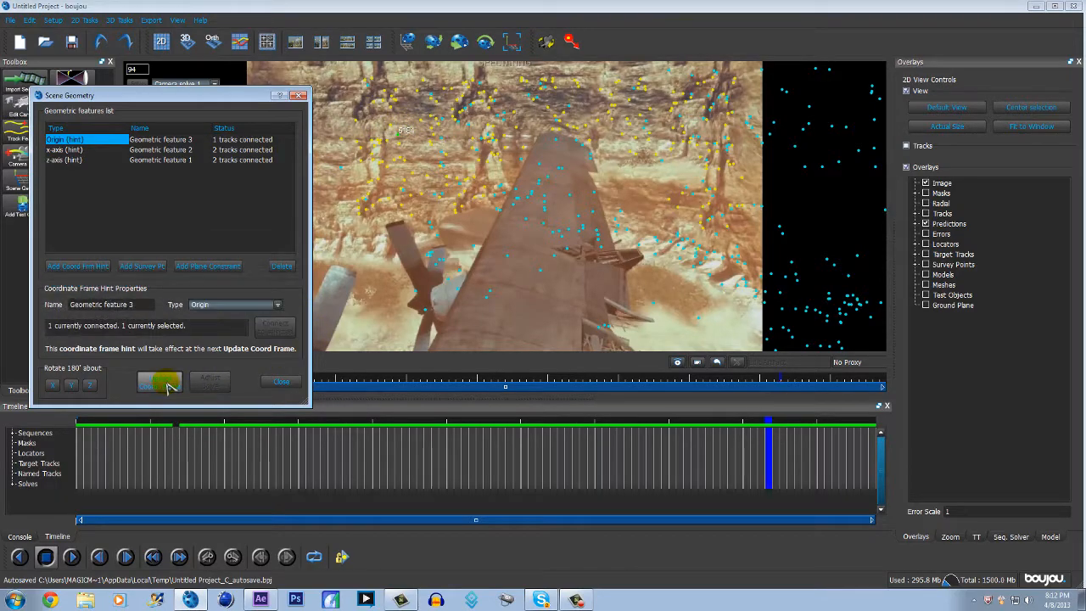
pyautogui.click(278, 384)
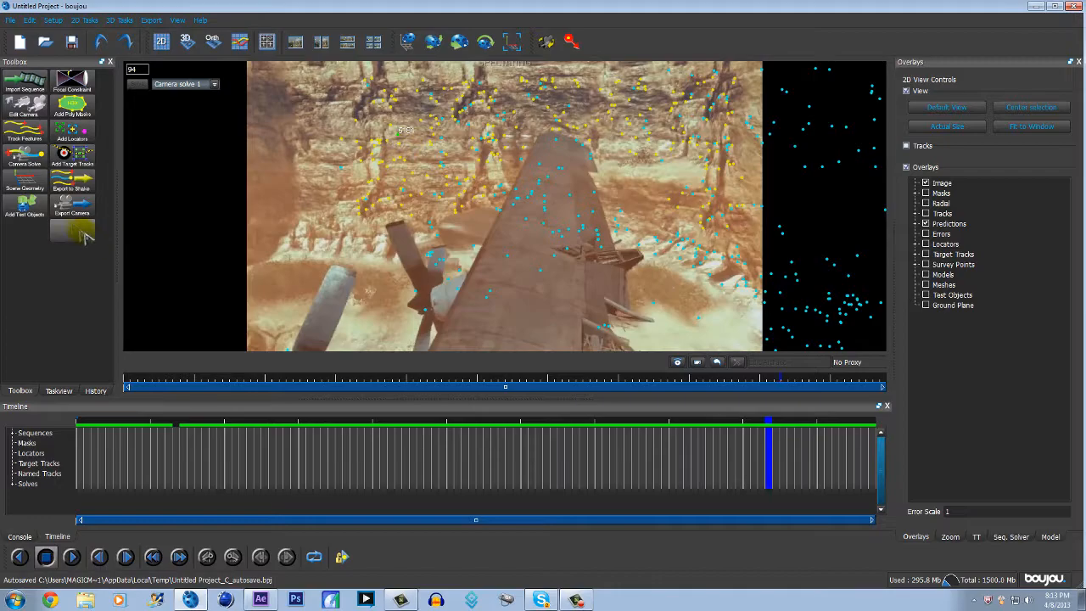
# Step: Add a solid Ladybird test object with no alignment and scrub through the sequence to frame 108 to check the track
pyautogui.click(24, 206)
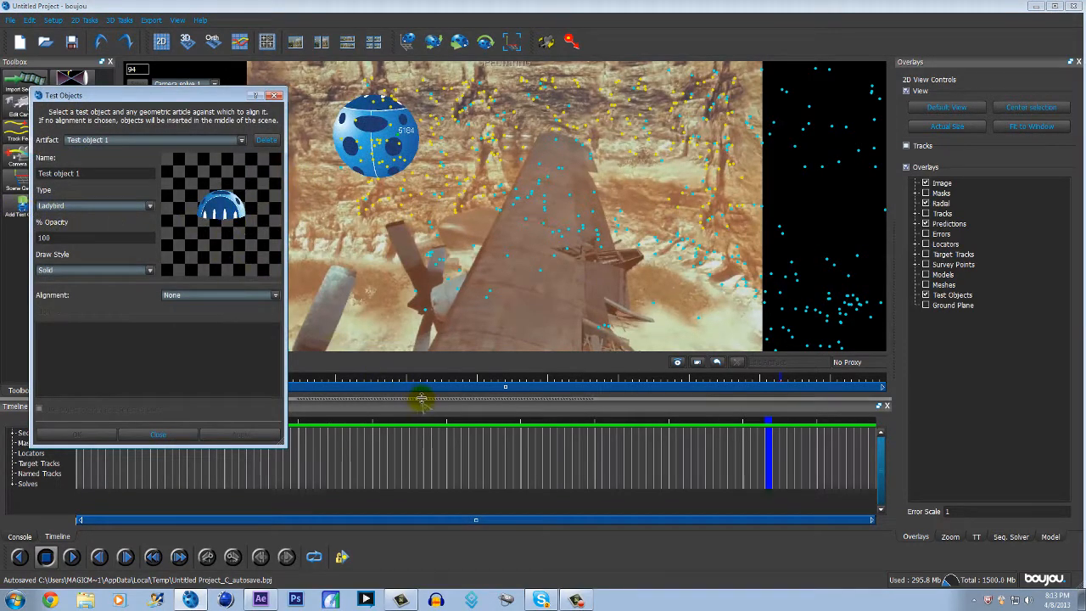
pyautogui.moveTo(412, 424); pyautogui.dragTo(739, 429)
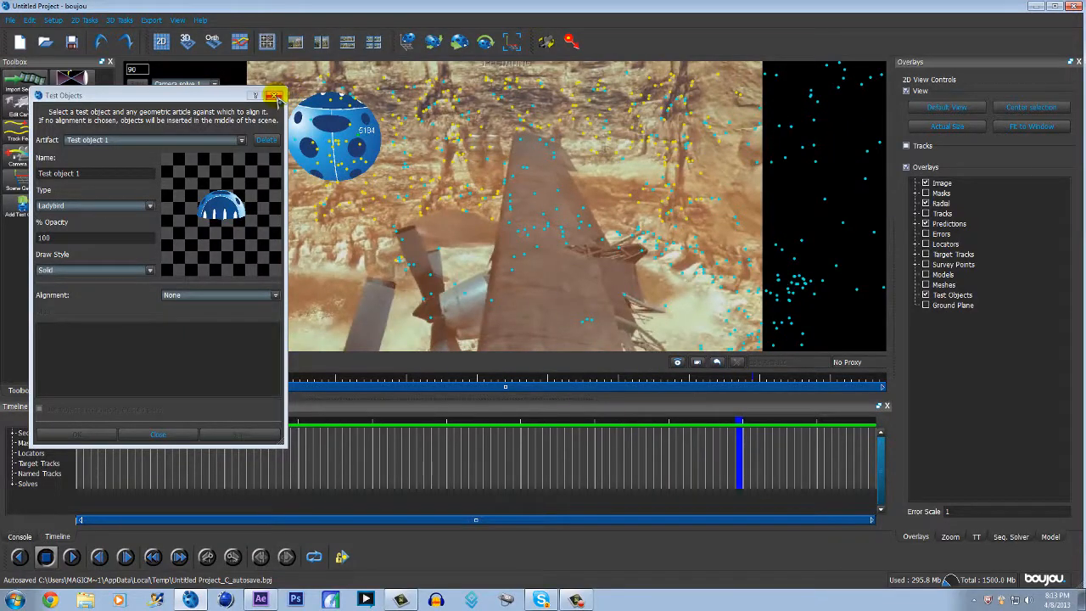
pyautogui.click(274, 96)
pyautogui.moveTo(566, 424); pyautogui.dragTo(876, 425)
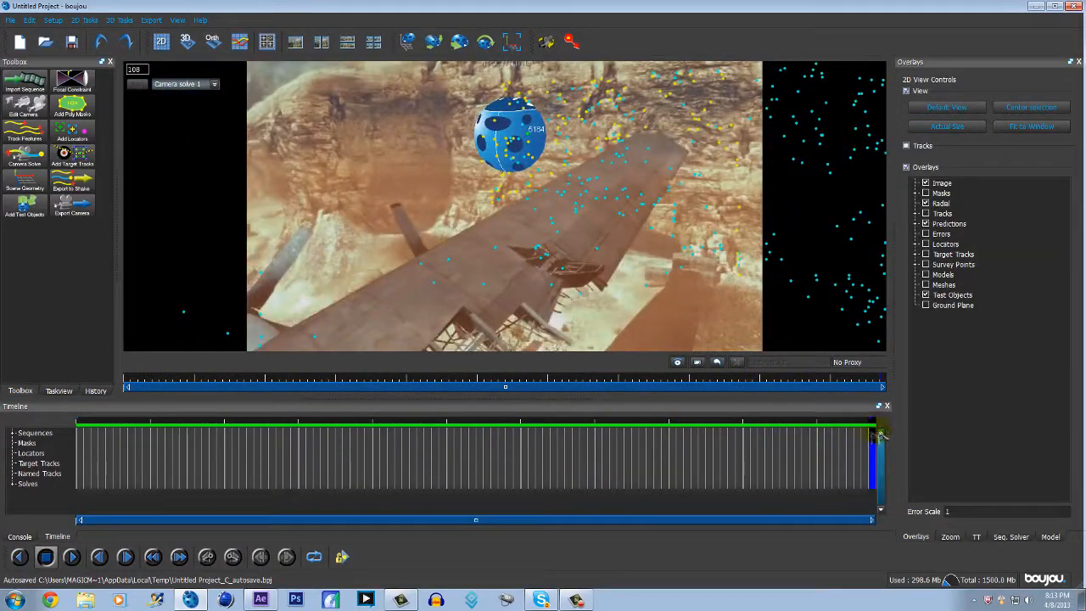
# Step: Set up the camera export as Cinema 4D (*.c4d), using the existing Motion Track file on the Desktop as destination
pyautogui.click(72, 204)
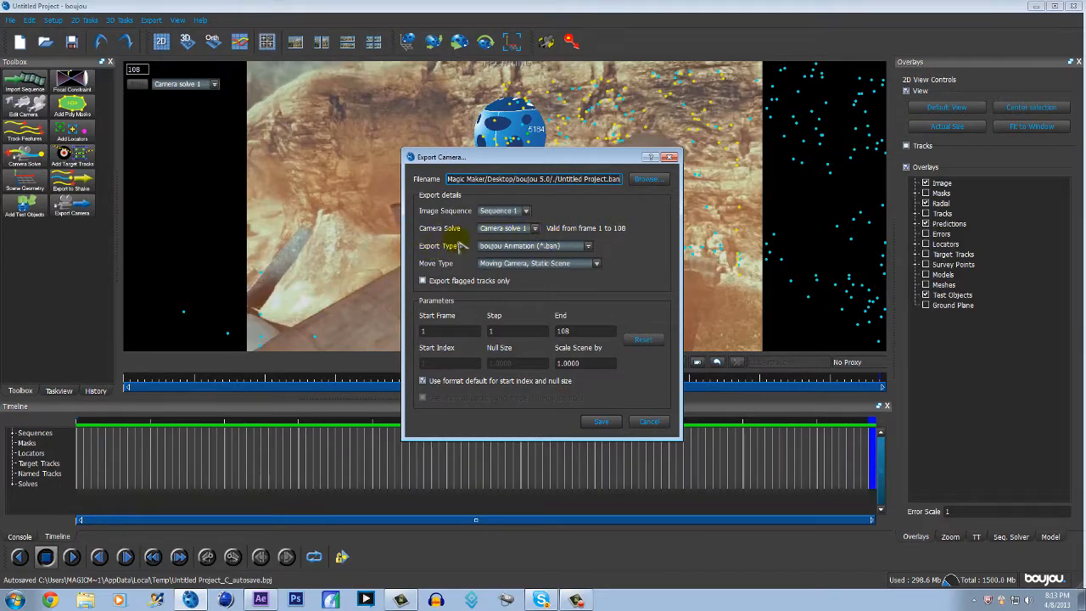
pyautogui.click(490, 248)
pyautogui.click(509, 280)
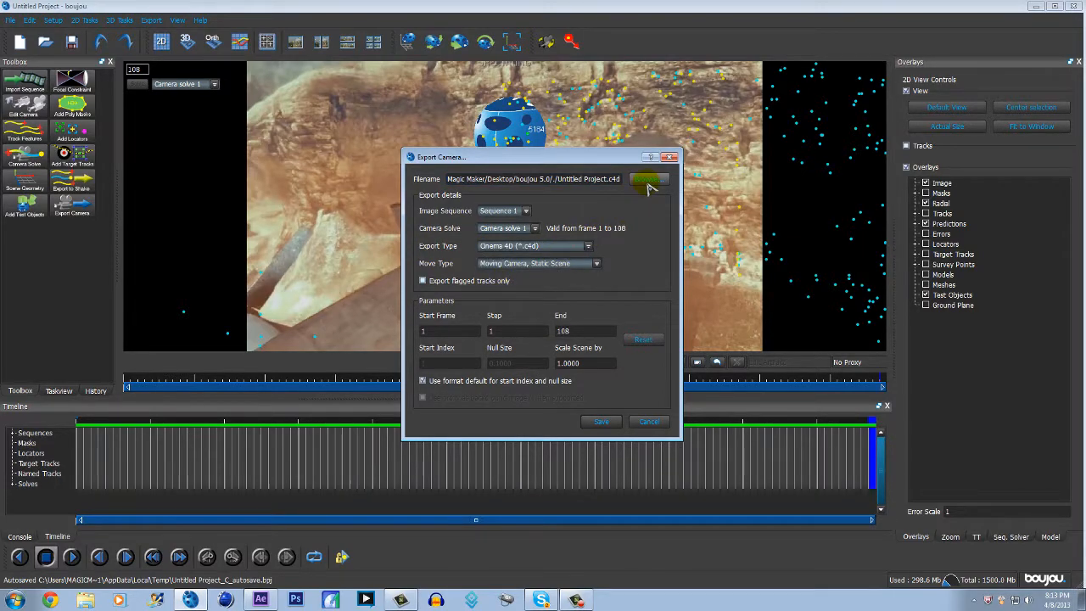
pyautogui.click(650, 185)
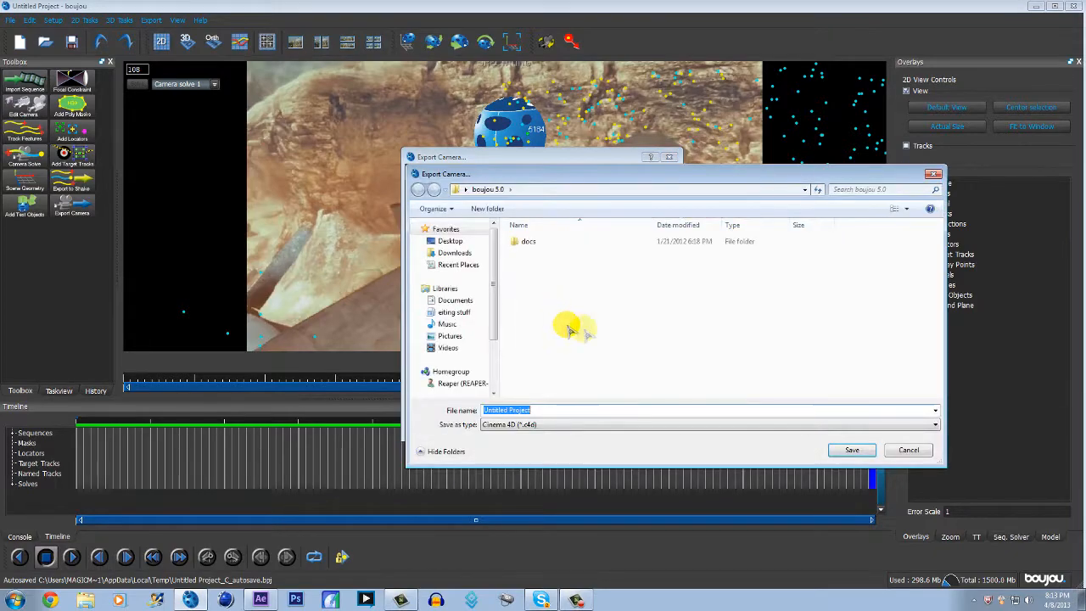
pyautogui.click(451, 242)
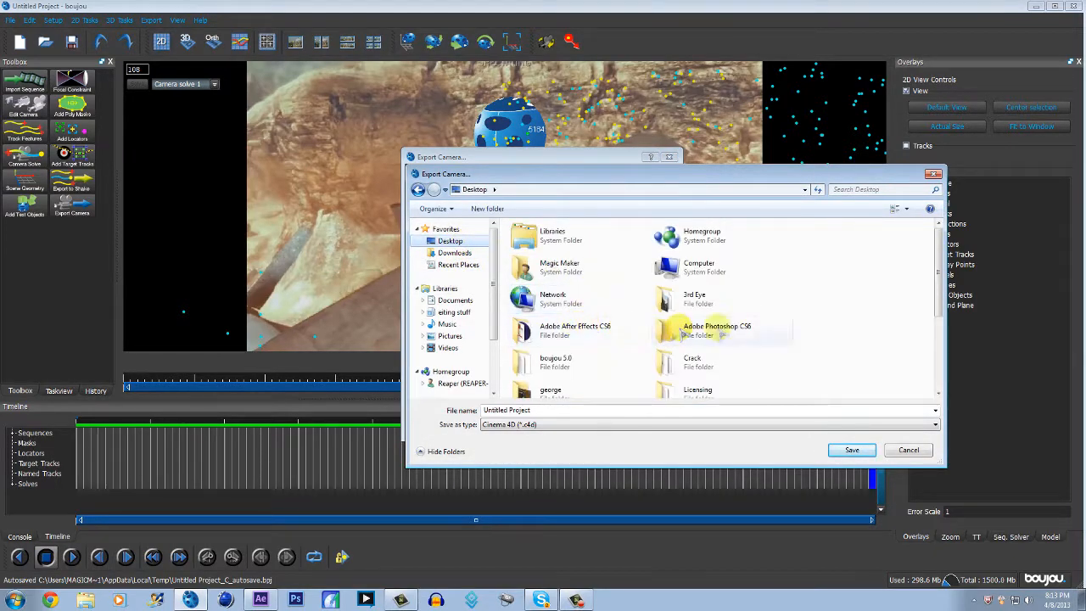
pyautogui.moveTo(939, 304); pyautogui.dragTo(934, 364)
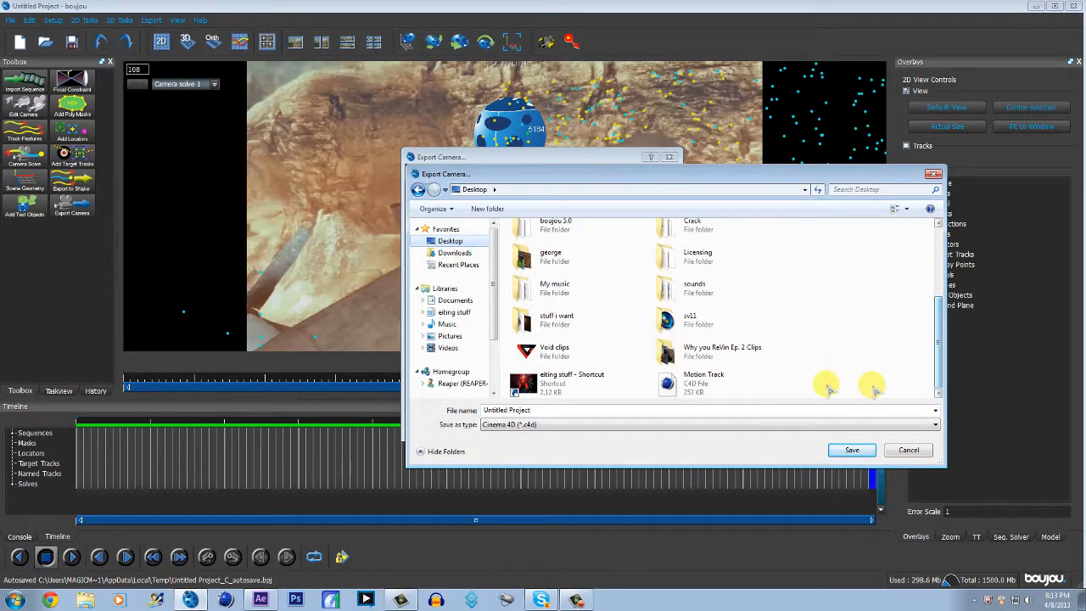
pyautogui.click(680, 395)
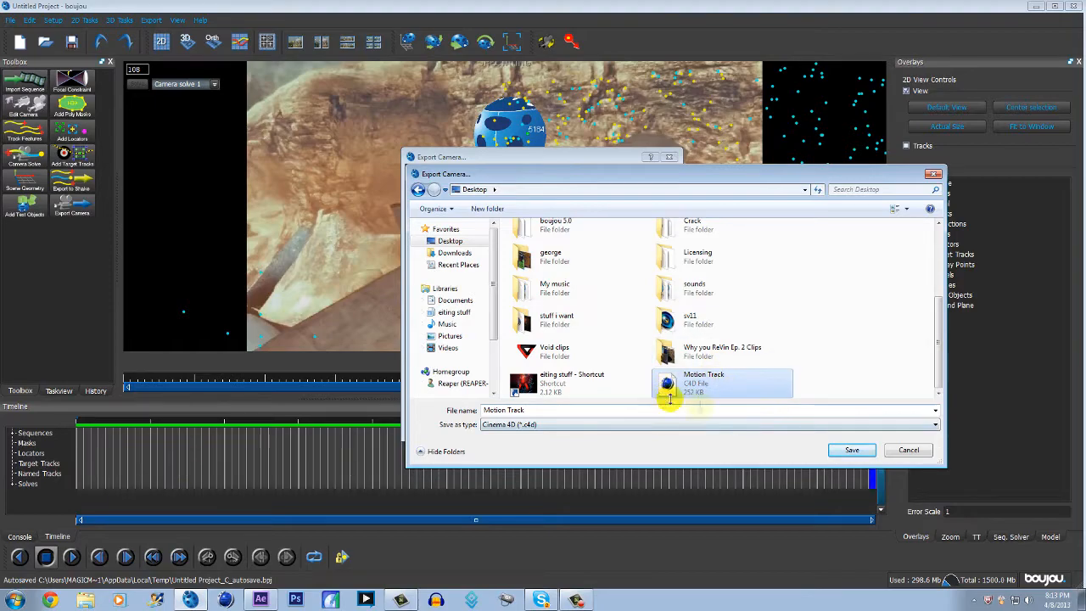
pyautogui.click(852, 451)
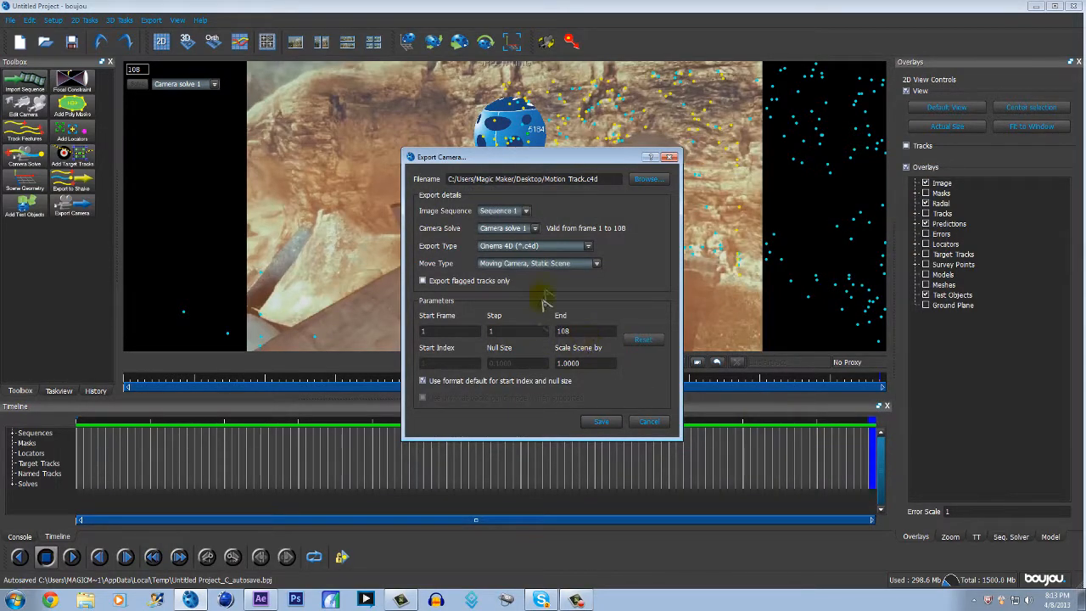
# Step: Set the scene scale to 100 and export the camera solve, overwriting the existing Motion Track file
pyautogui.doubleClick(592, 368)
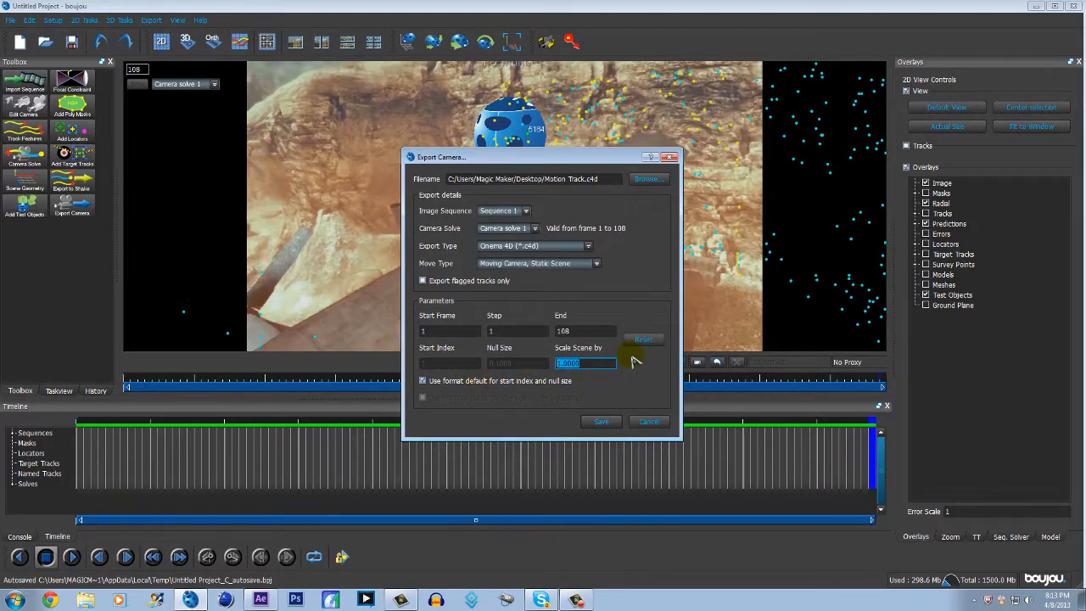
pyautogui.write('100')
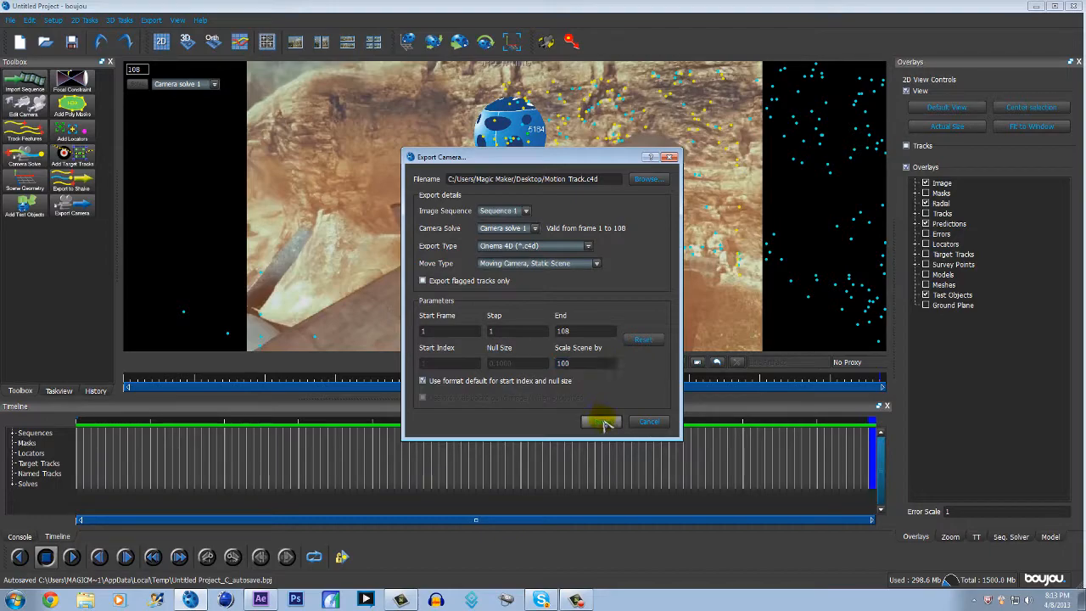
pyautogui.click(601, 421)
pyautogui.click(517, 310)
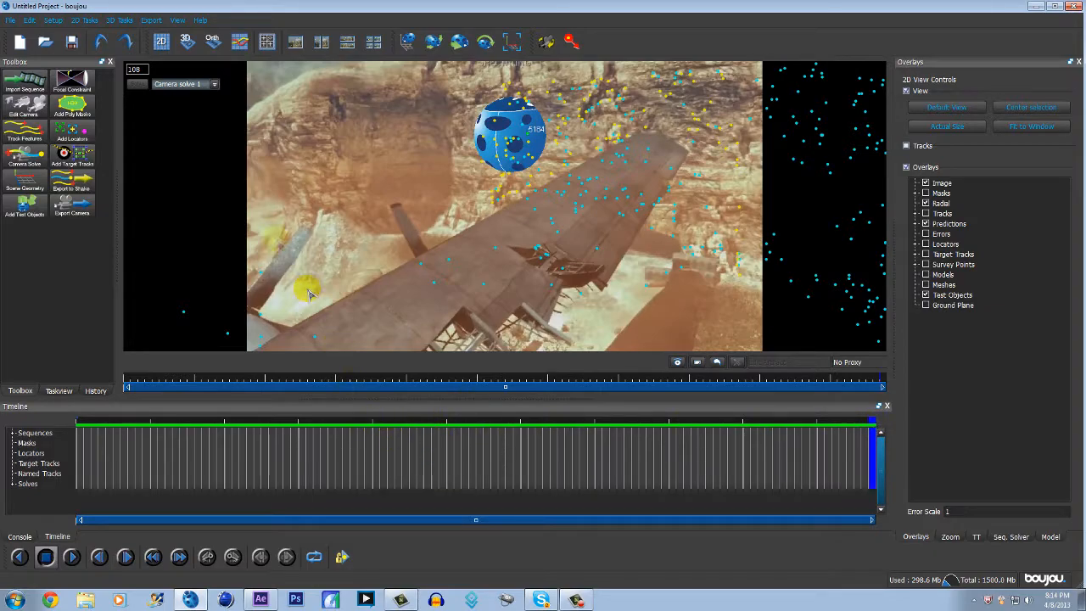
# Step: Export Sequence 1 in Windows AVI format to the Desktop, based on the existing image sequence.mov file name
pyautogui.click(153, 20)
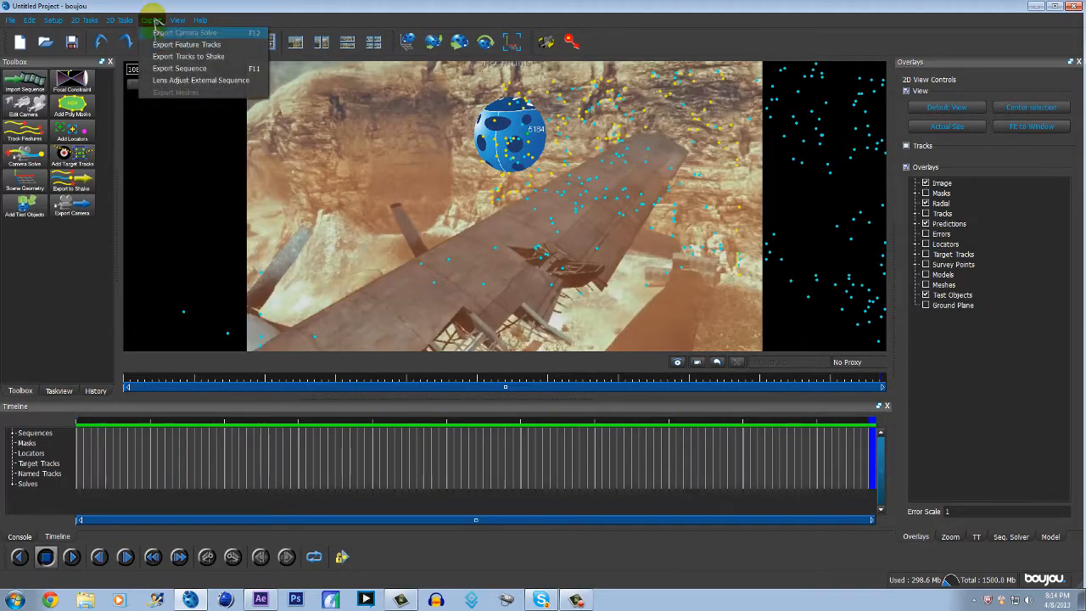
pyautogui.click(169, 73)
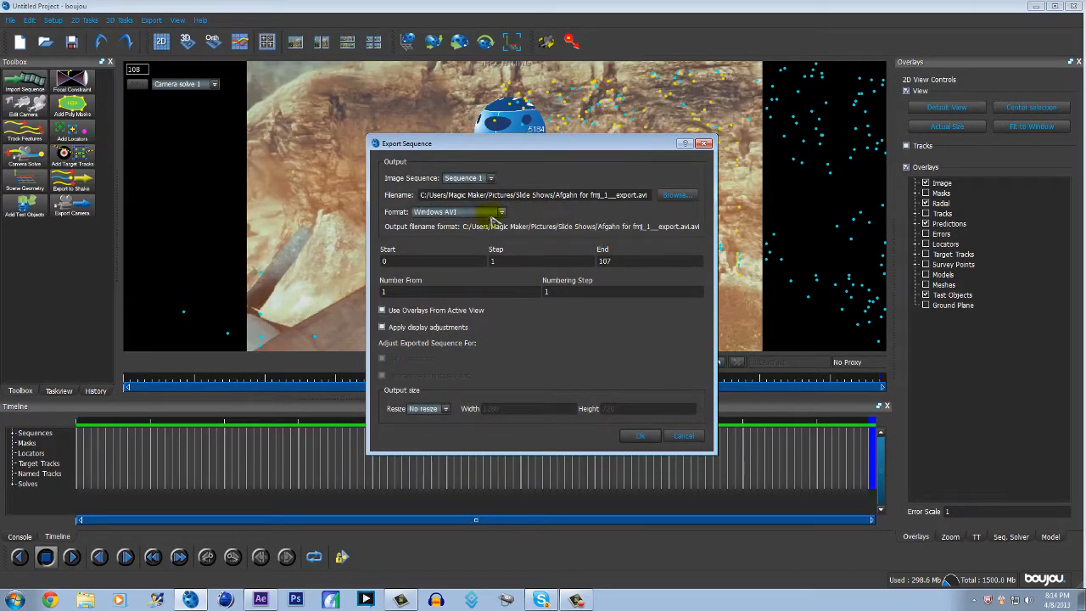
pyautogui.click(684, 195)
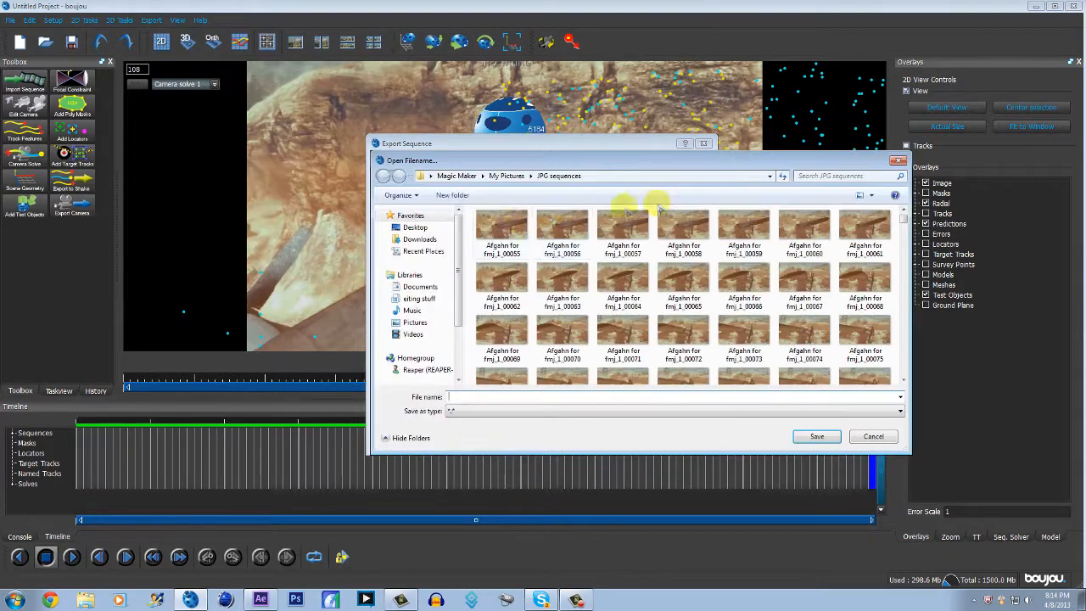
pyautogui.click(416, 228)
pyautogui.click(569, 340)
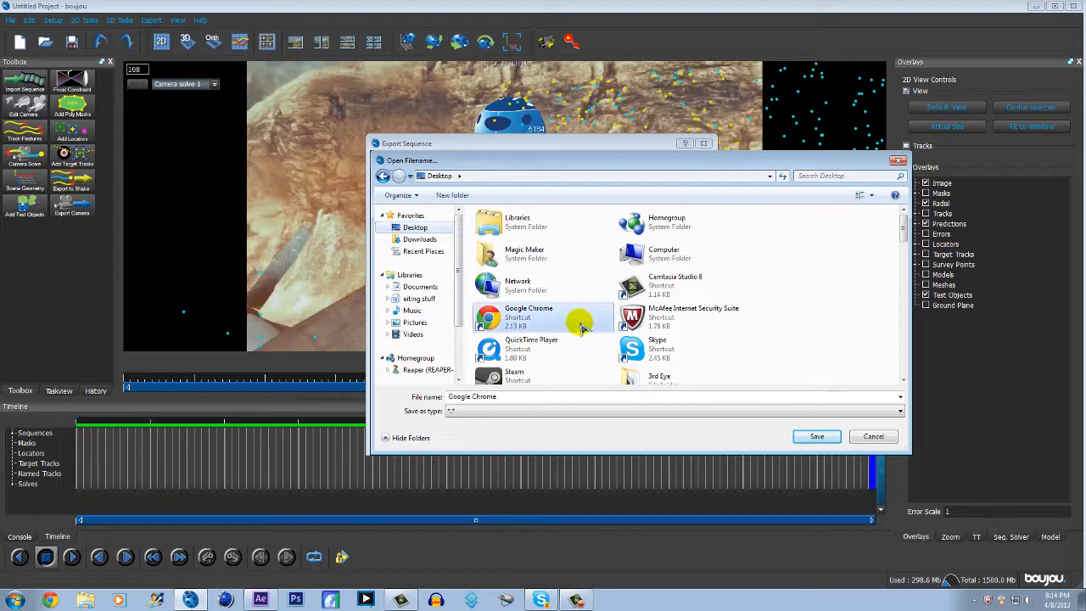
pyautogui.scroll(-5, 582, 327)
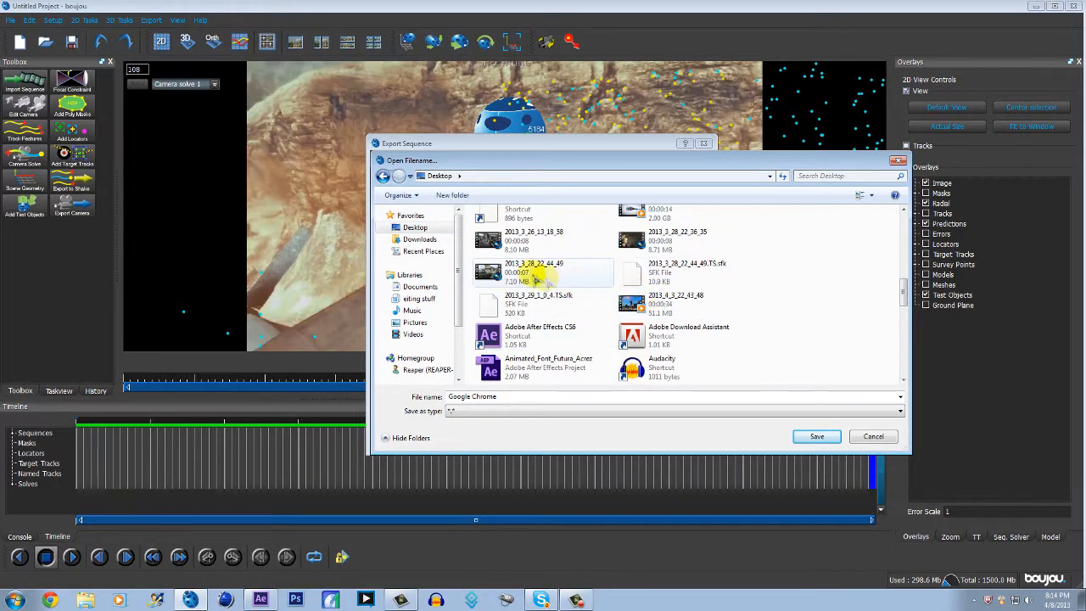
pyautogui.scroll(-3, 643, 301)
pyautogui.click(670, 340)
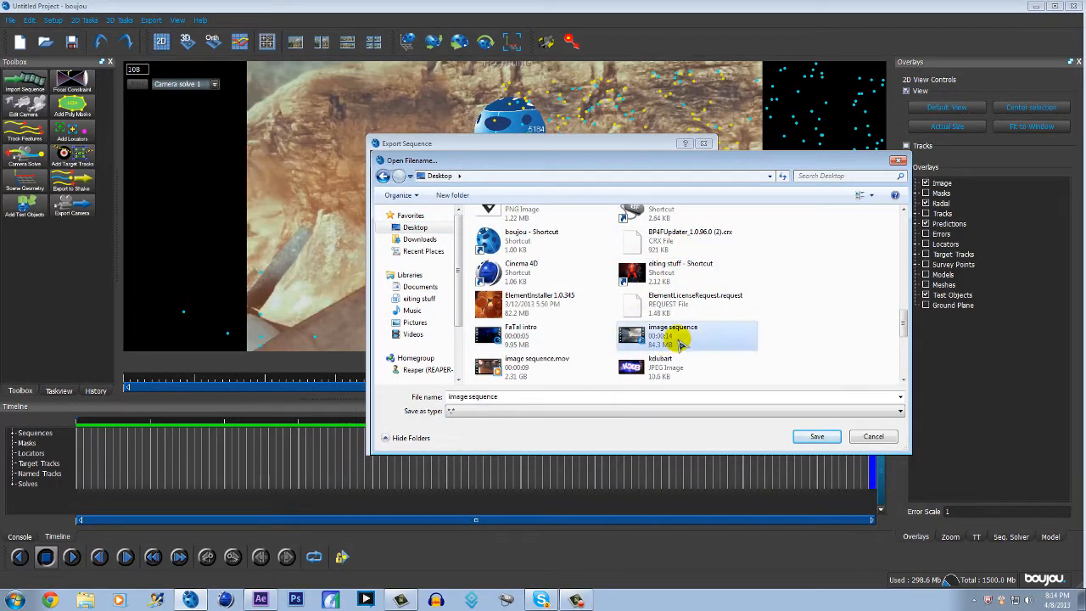
pyautogui.click(577, 366)
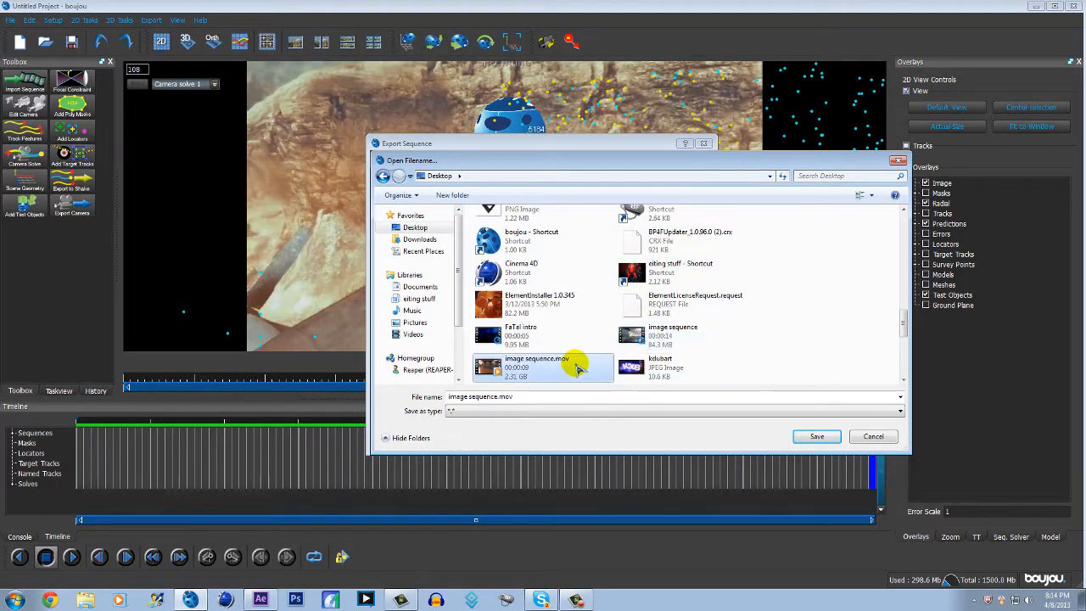
pyautogui.click(817, 437)
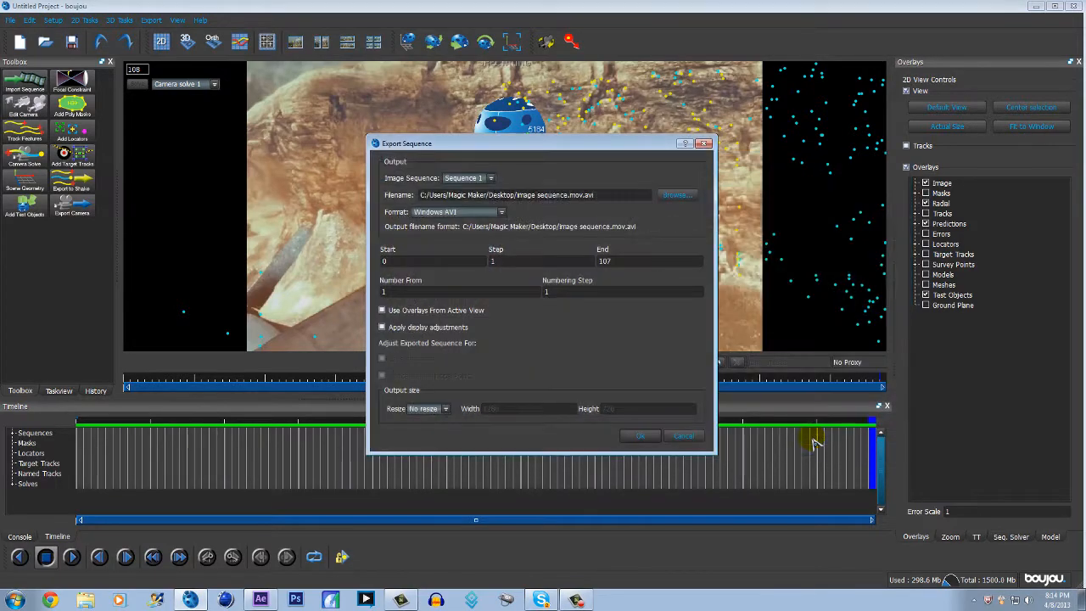
pyautogui.click(647, 438)
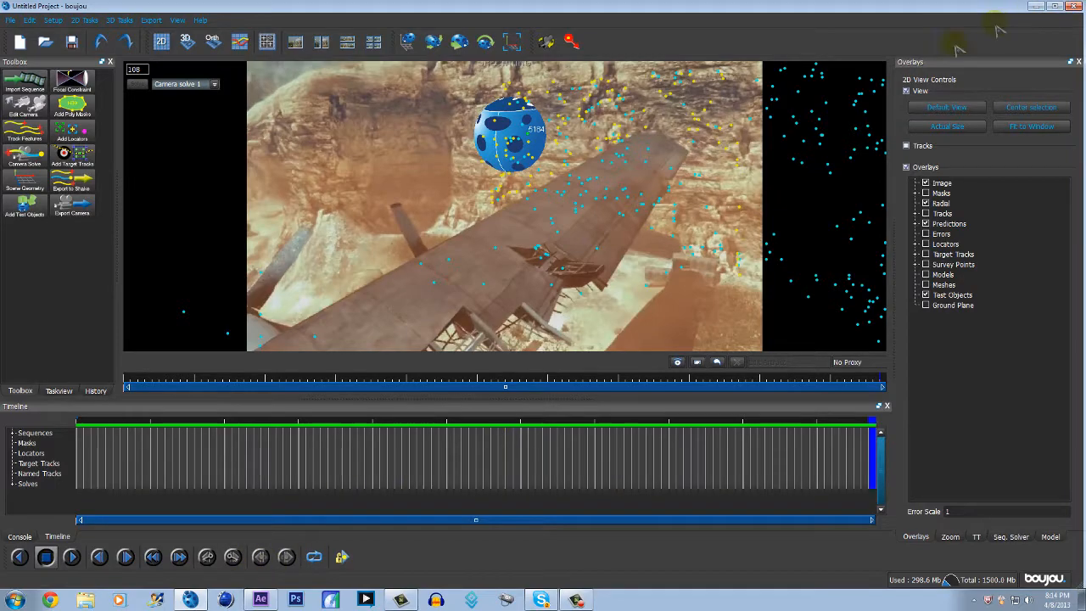
# Step: Close boujou and open the exported Motion Track scene from the desktop in Cinema 4D
pyautogui.click(1077, 6)
pyautogui.click(540, 309)
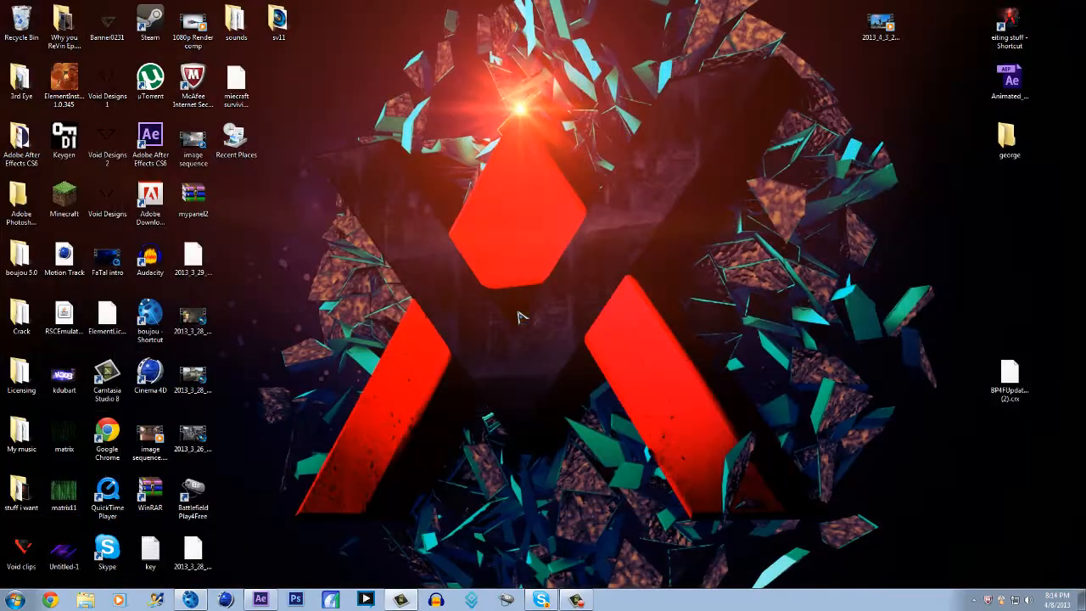
pyautogui.rightClick(225, 599)
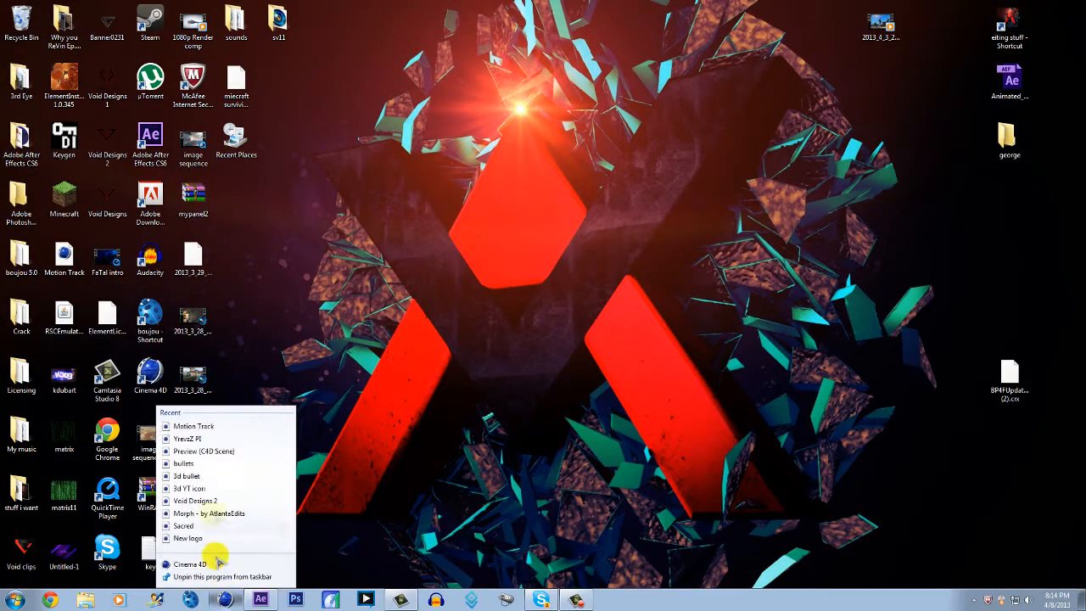
pyautogui.click(208, 423)
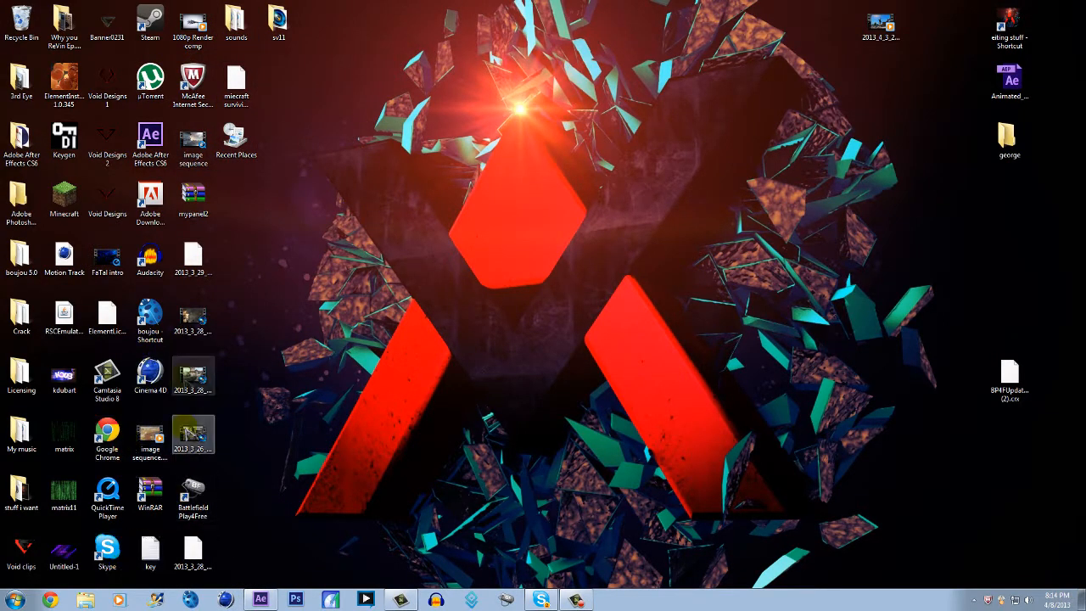
pyautogui.doubleClick(60, 263)
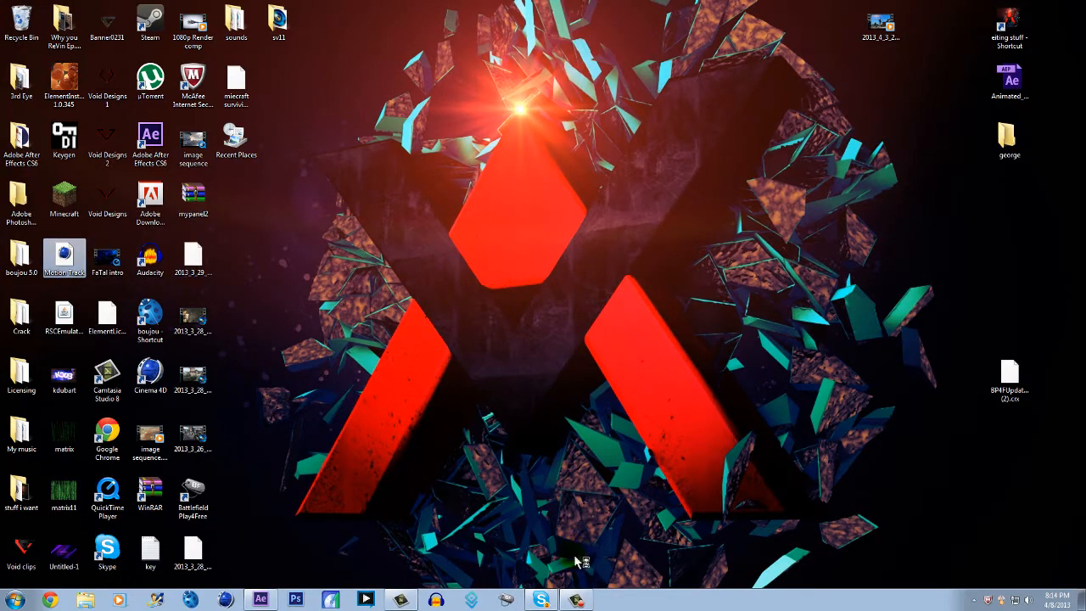
pyautogui.click(577, 601)
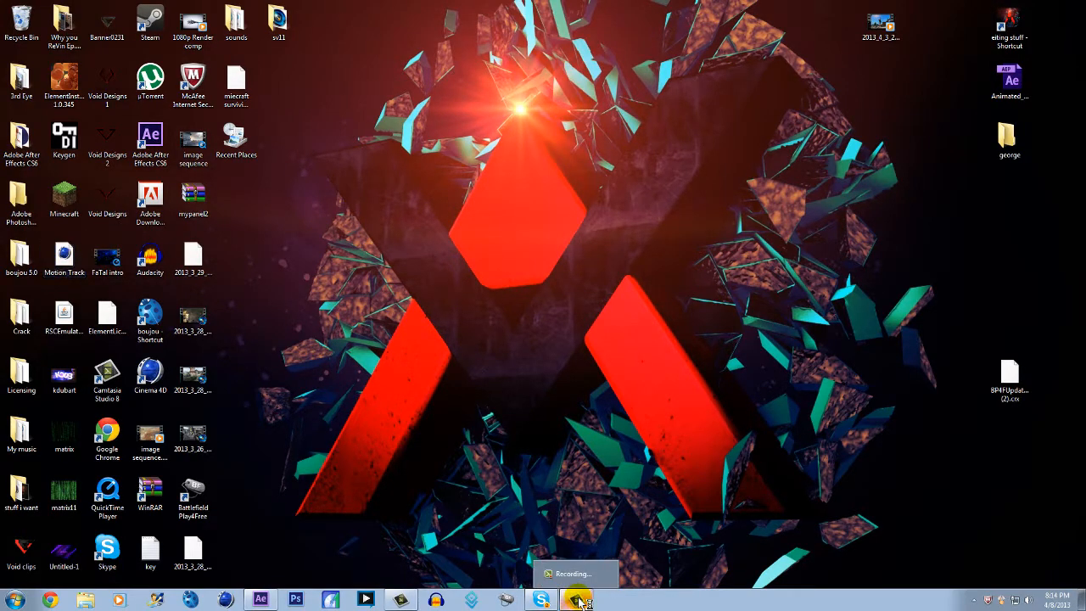
# Step: Import the Motion Track scene at a scale of 10 centimeters with textures and lights, and scrub its camera animation to frame 79
pyautogui.click(577, 601)
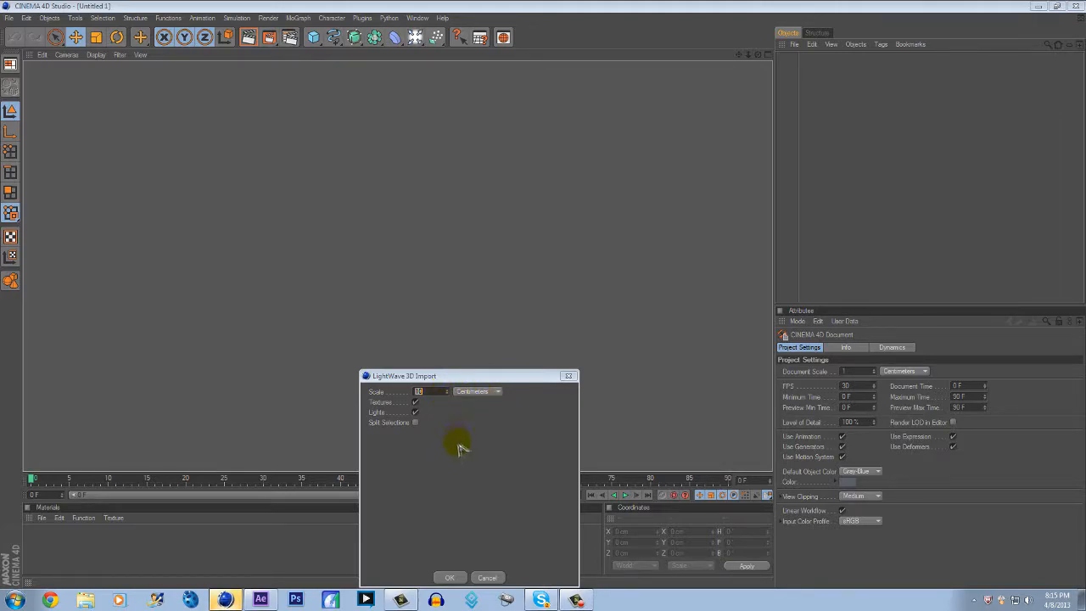
pyautogui.moveTo(461, 376); pyautogui.dragTo(429, 182)
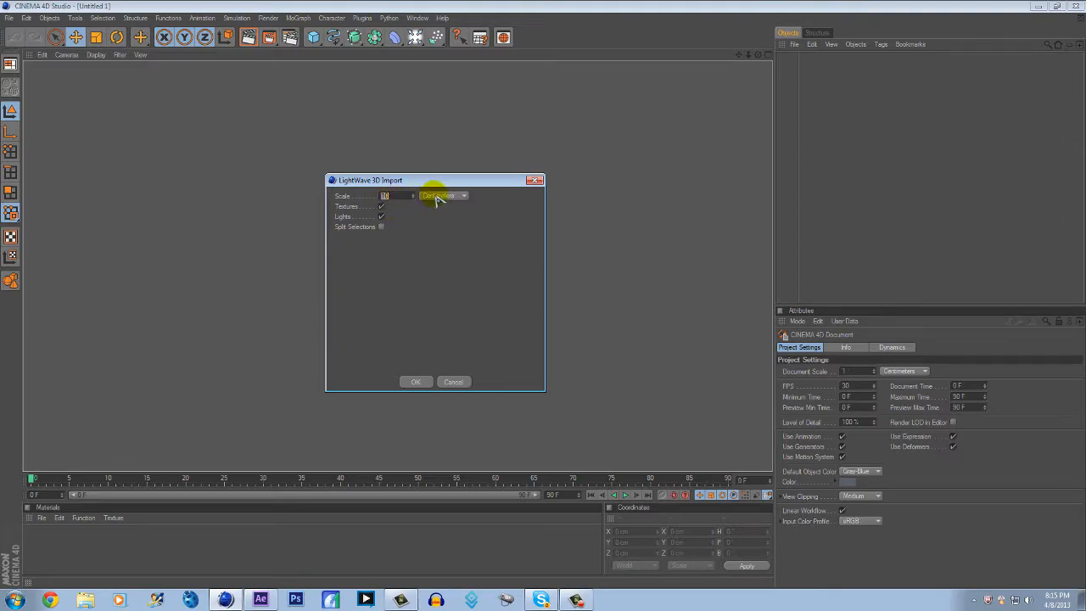
pyautogui.click(418, 382)
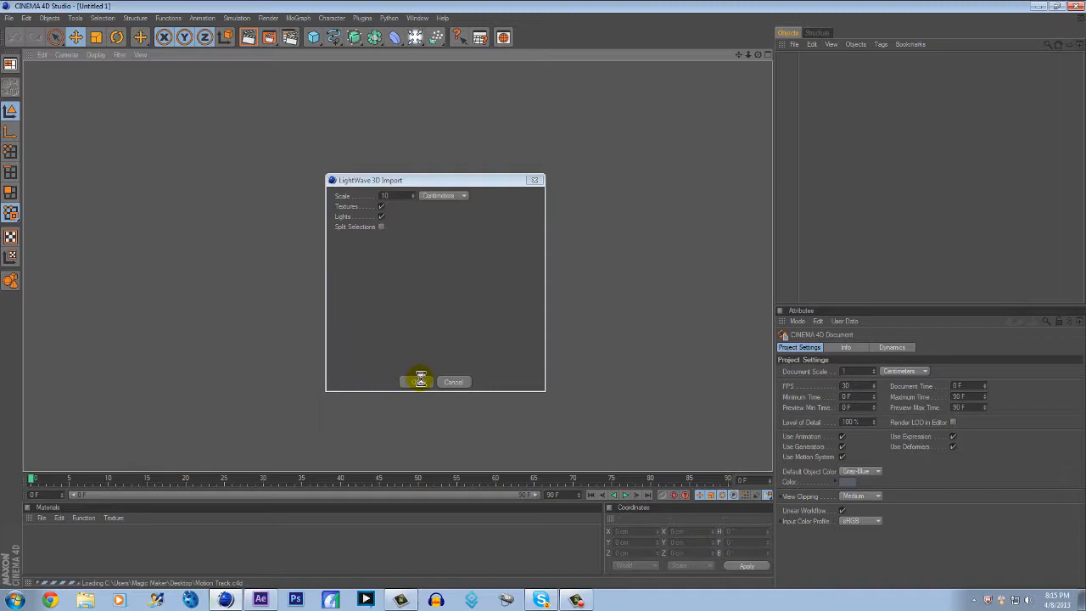
pyautogui.moveTo(396, 496); pyautogui.dragTo(535, 495)
pyautogui.moveTo(337, 484); pyautogui.dragTo(225, 475)
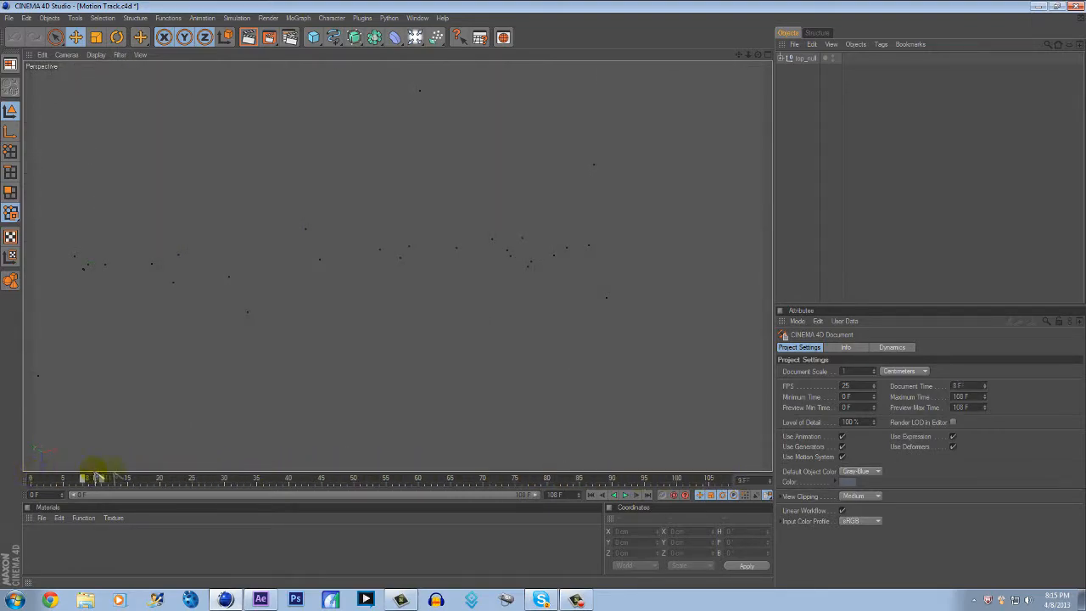
pyautogui.moveTo(610, 477); pyautogui.dragTo(544, 478)
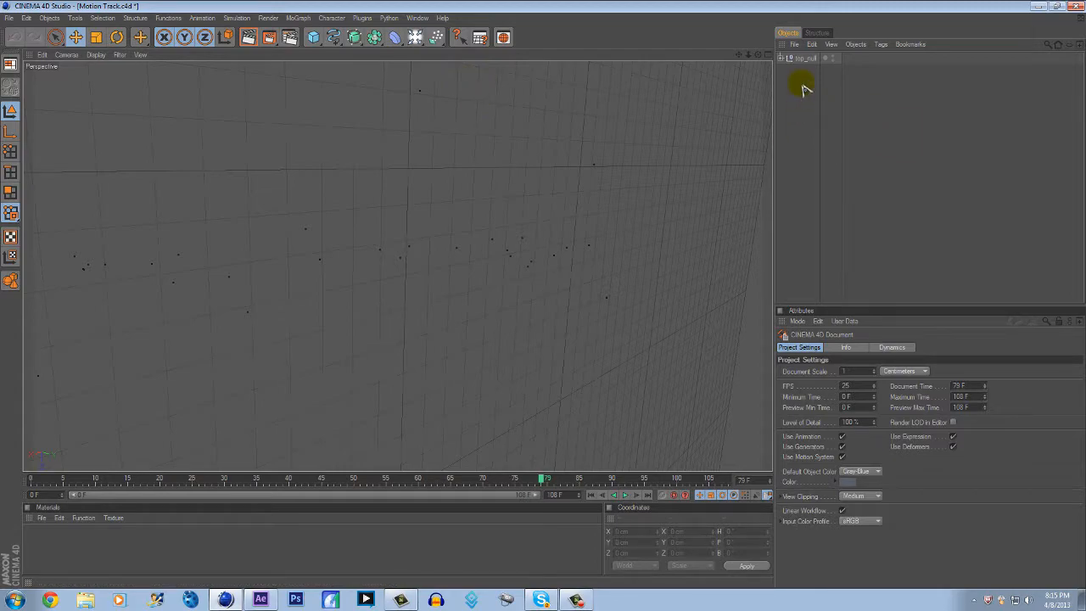
# Step: Add a Background object to the scene
pyautogui.click(418, 39)
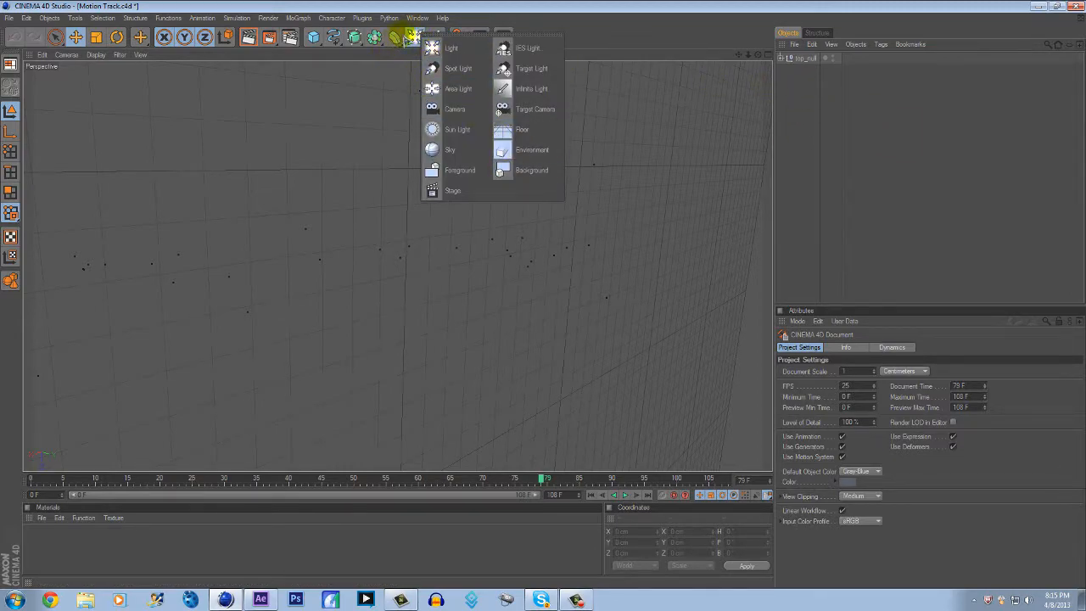
pyautogui.click(415, 39)
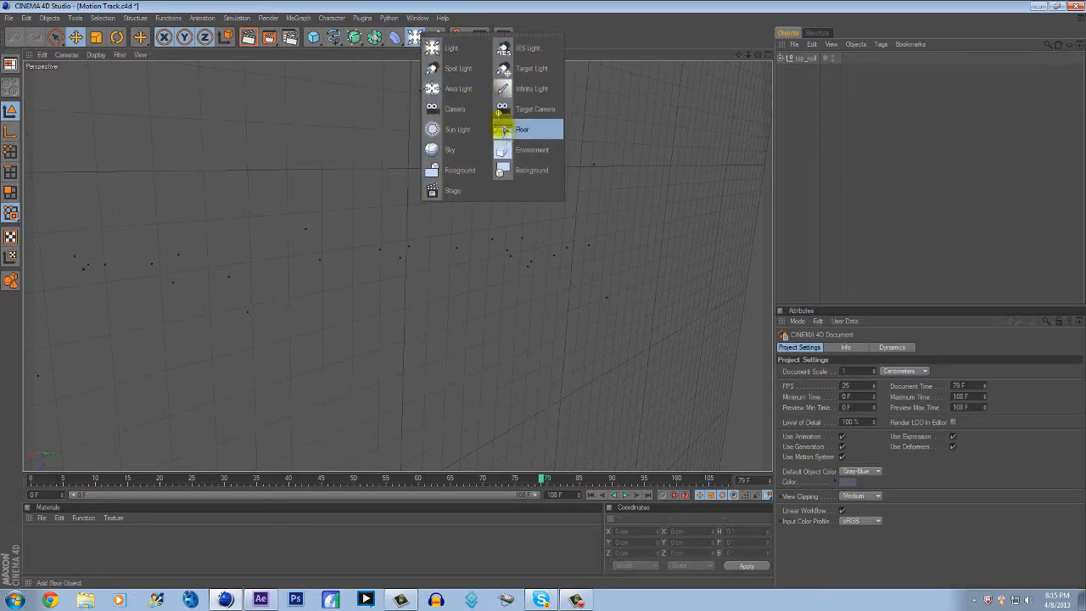
pyautogui.click(526, 172)
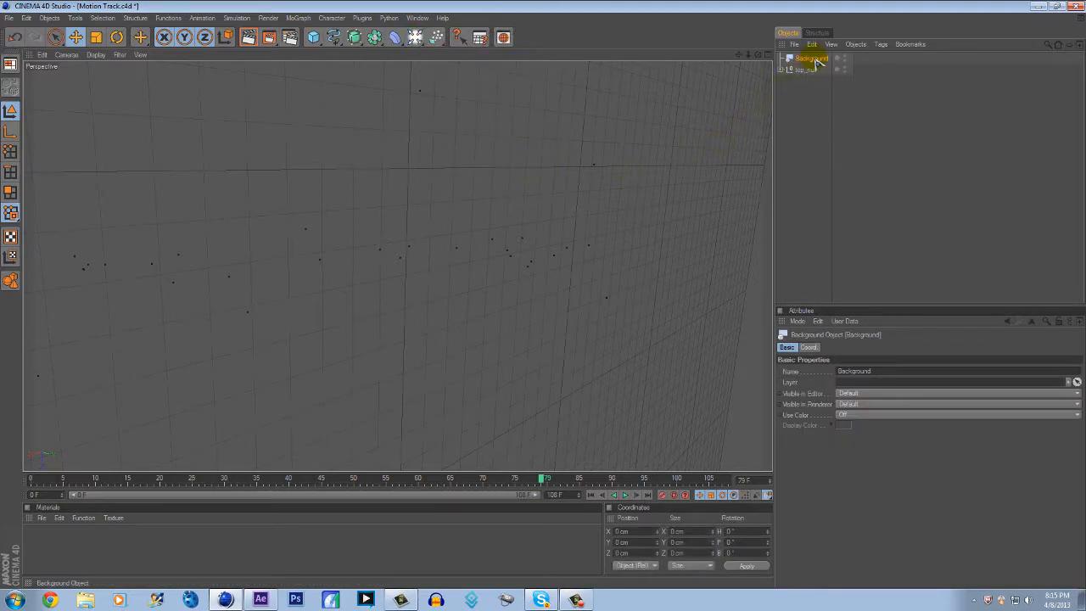
# Step: Create a new material and disable its Specular channel
pyautogui.doubleClick(42, 552)
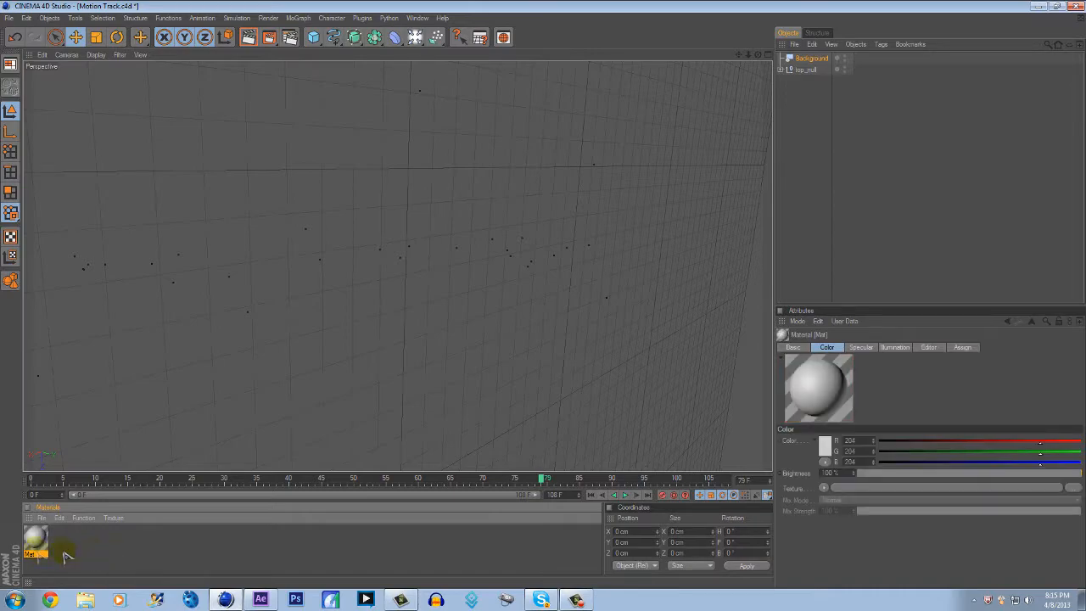
pyautogui.doubleClick(36, 543)
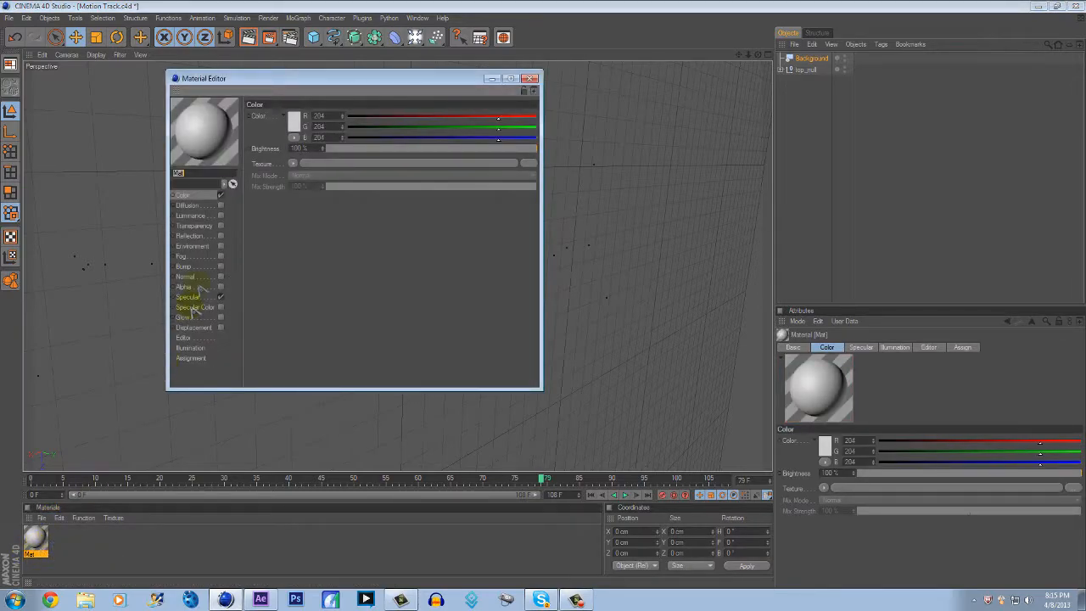
pyautogui.click(221, 297)
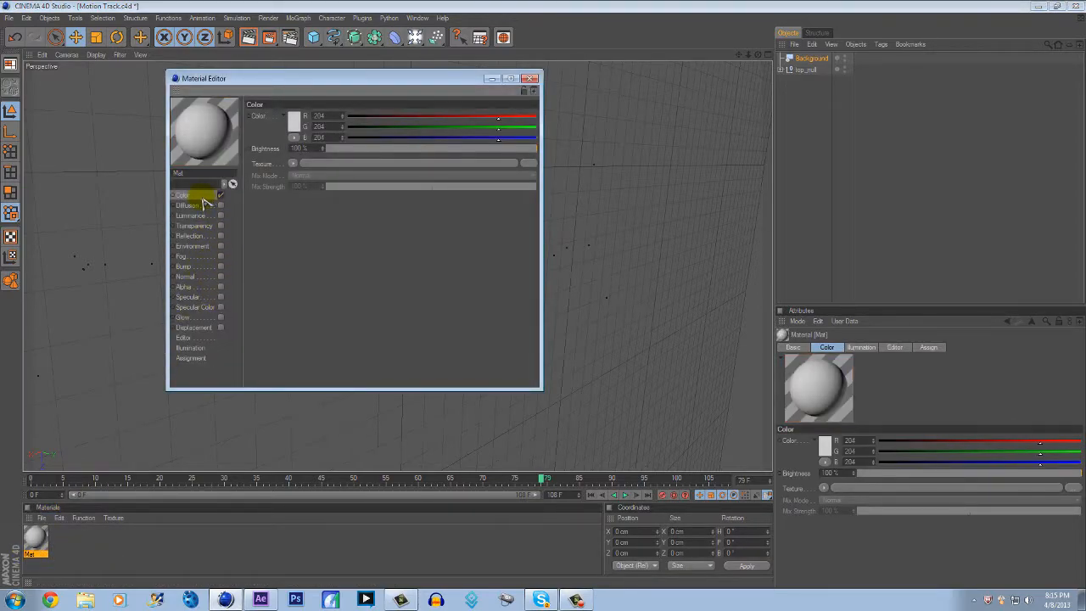
# Step: Load image sequence.mov.avi from the desktop as the material's color texture and close the material's editor
pyautogui.click(299, 162)
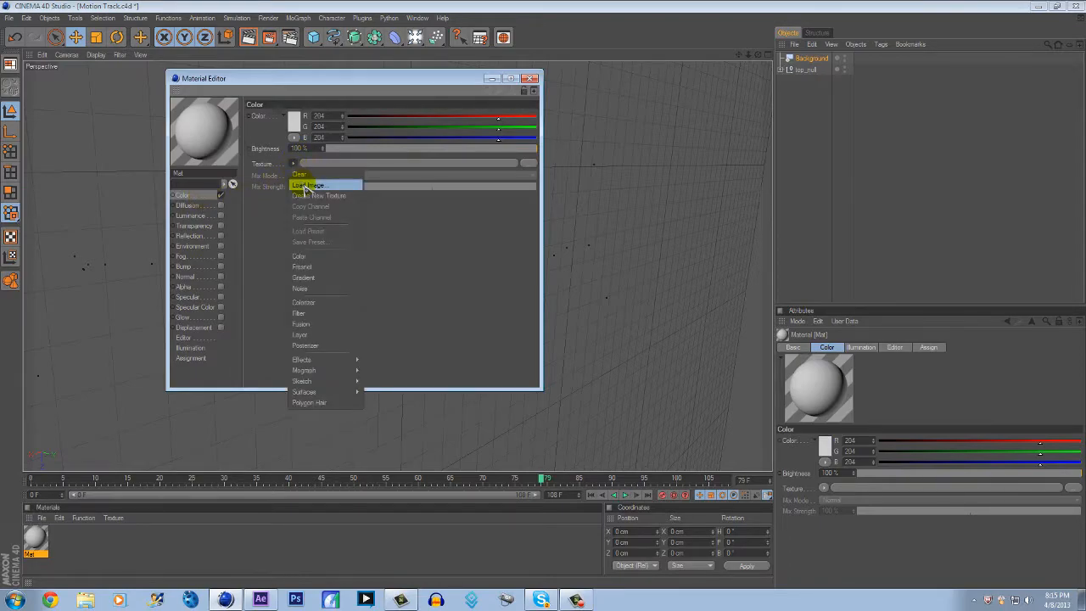
pyautogui.click(293, 163)
pyautogui.click(297, 164)
pyautogui.click(308, 185)
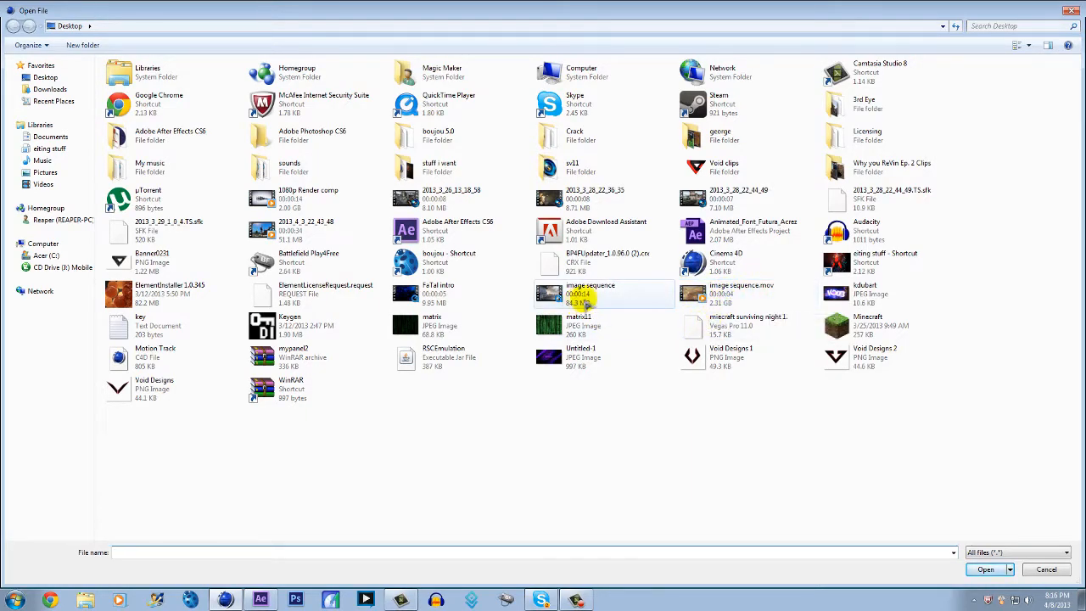
pyautogui.doubleClick(723, 297)
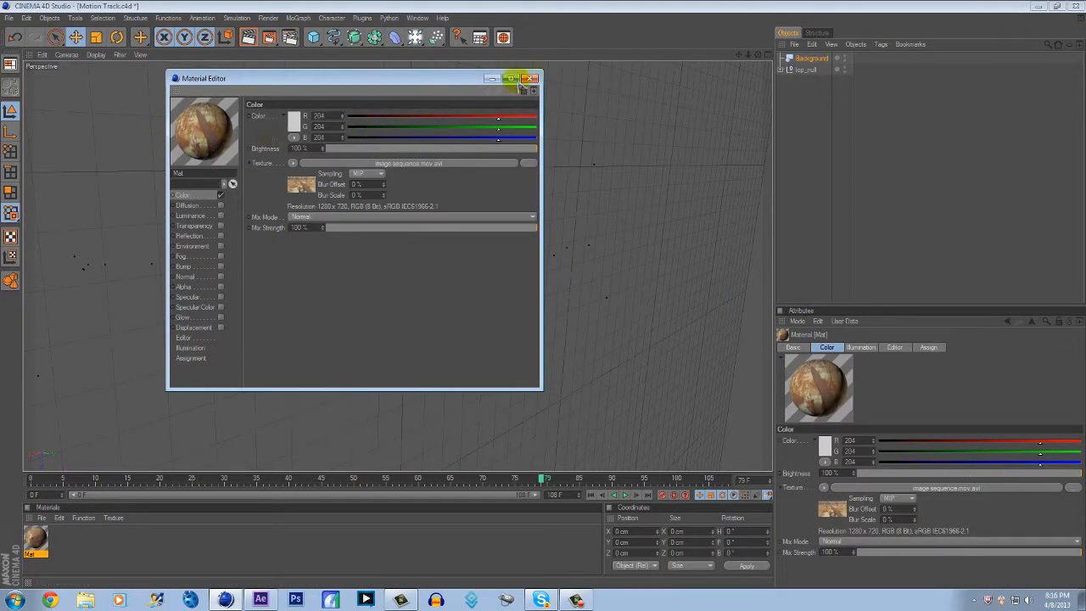
pyautogui.click(532, 78)
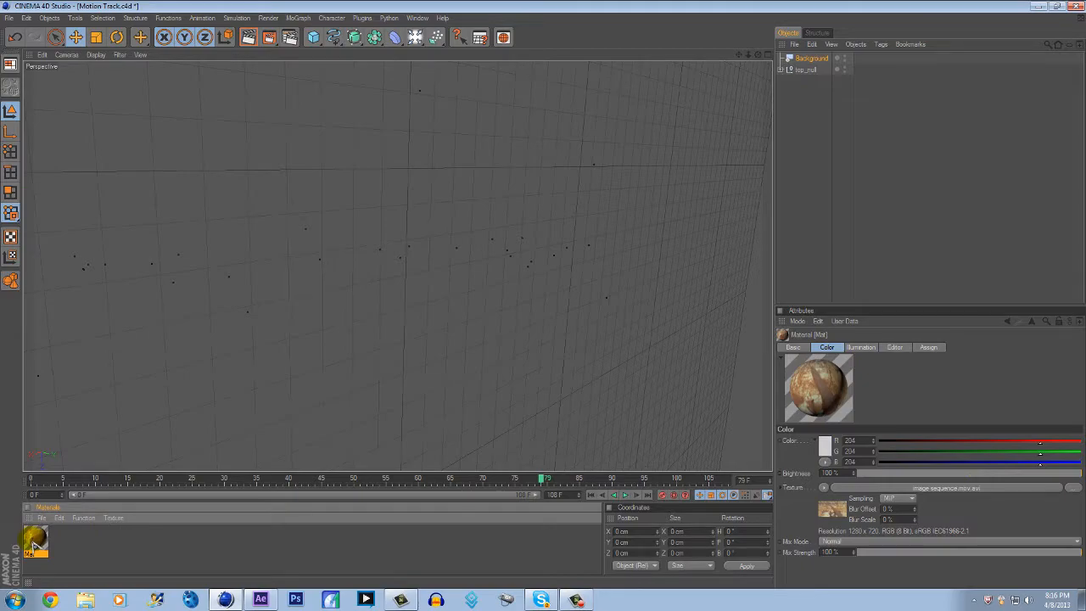
# Step: Apply the footage material to the Background object and scrub the animation to frame 89
pyautogui.moveTo(817, 62); pyautogui.dragTo(819, 64)
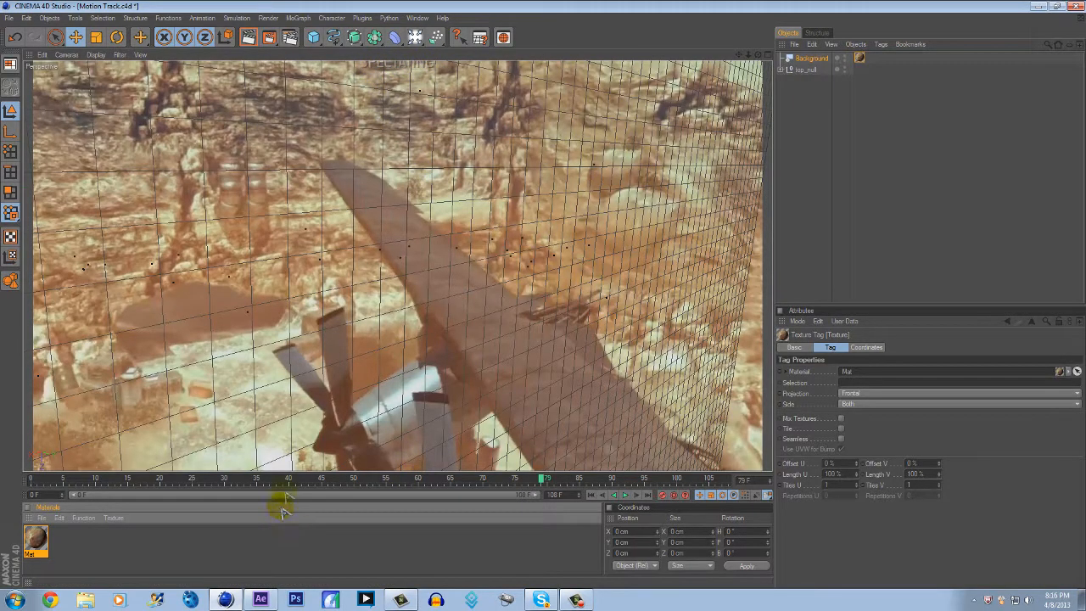
pyautogui.moveTo(283, 478); pyautogui.dragTo(442, 480)
pyautogui.moveTo(513, 479); pyautogui.dragTo(609, 478)
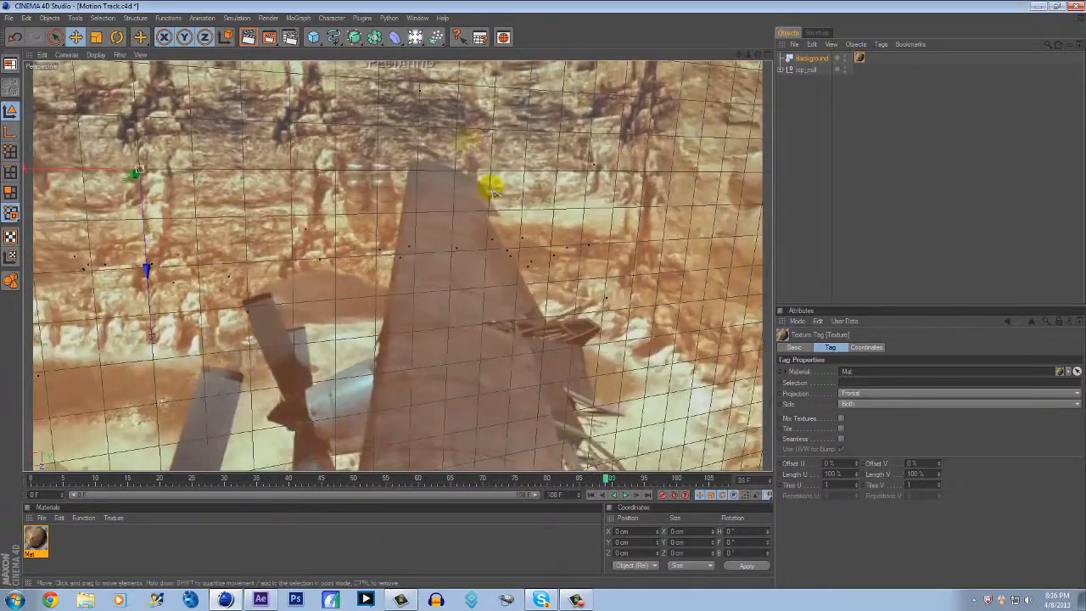
# Step: Add a MoText object and move it along the X axis to about -425 cm
pyautogui.click(309, 20)
pyautogui.click(323, 113)
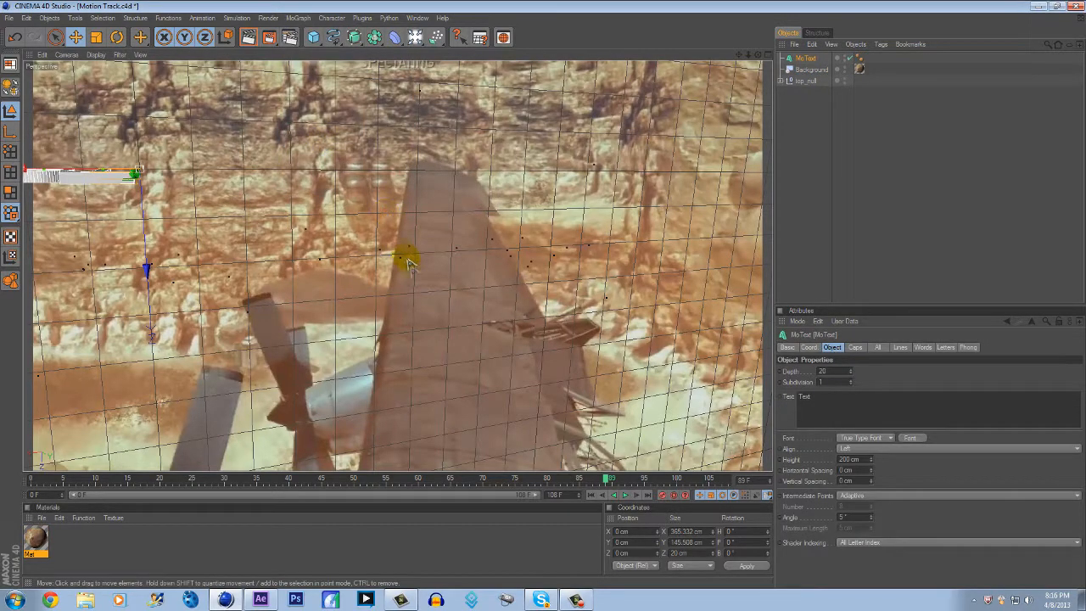
pyautogui.moveTo(119, 174); pyautogui.dragTo(327, 174)
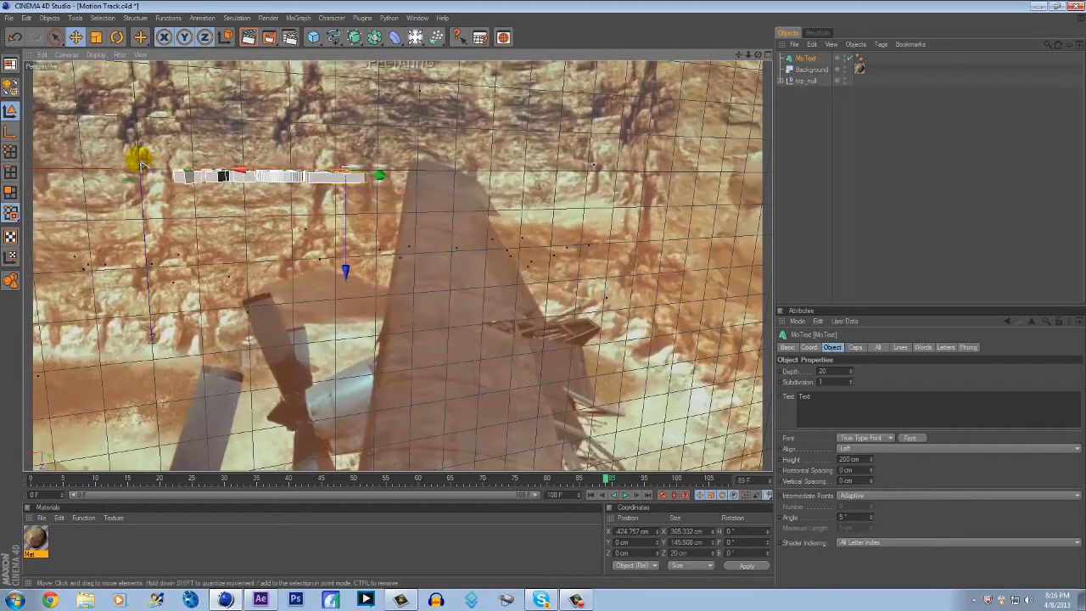
# Step: Rotate the MoText upright to face the camera, about H -97°, P 250°, B 82°, and check it at frame 90
pyautogui.click(118, 38)
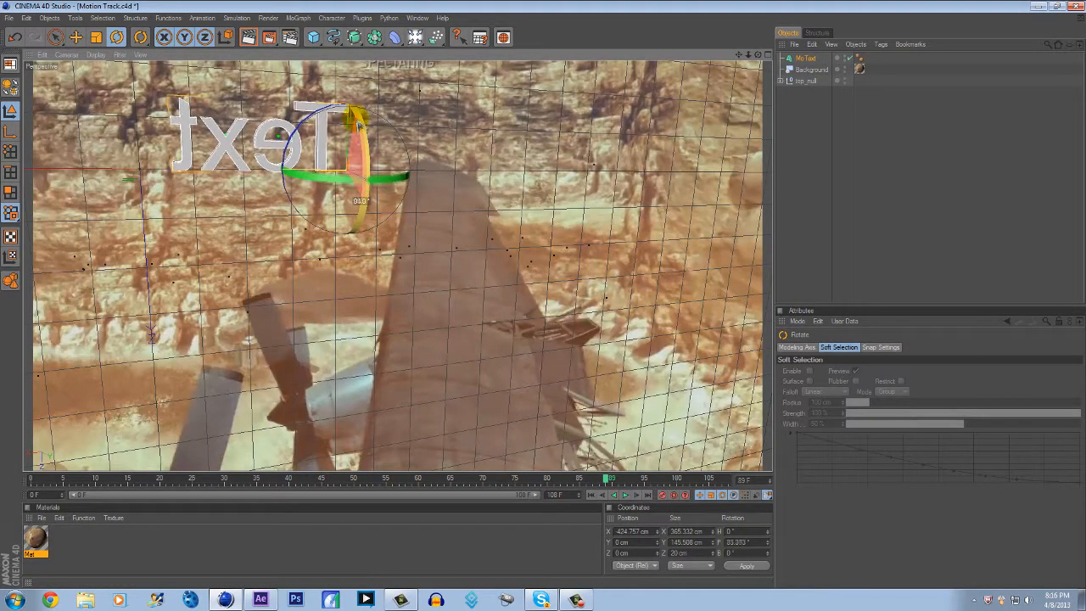
pyautogui.moveTo(357, 115); pyautogui.dragTo(436, 158)
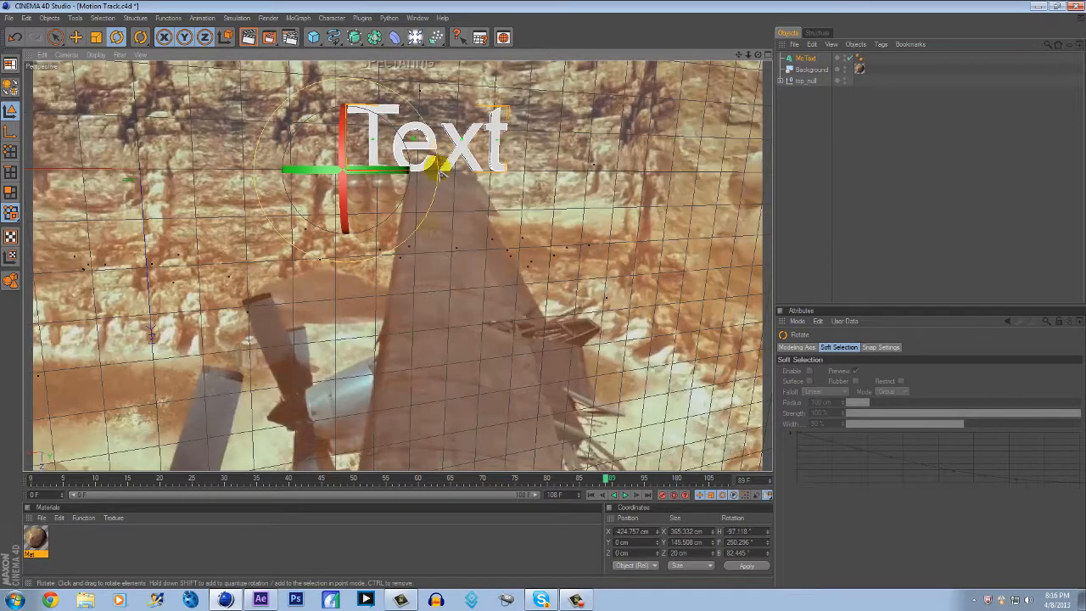
pyautogui.click(422, 480)
pyautogui.moveTo(422, 480); pyautogui.dragTo(589, 359)
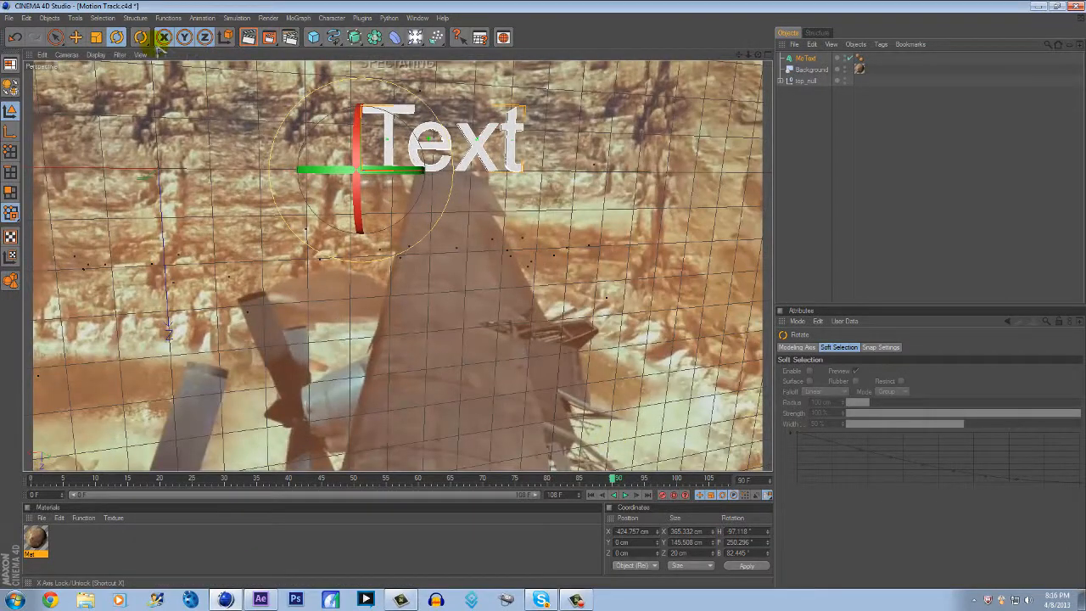
# Step: Move the text to about X -43, Y -135, Z 6 cm and check its placement at frame 101
pyautogui.click(75, 39)
pyautogui.moveTo(417, 170); pyautogui.dragTo(428, 176)
pyautogui.moveTo(399, 478); pyautogui.dragTo(683, 449)
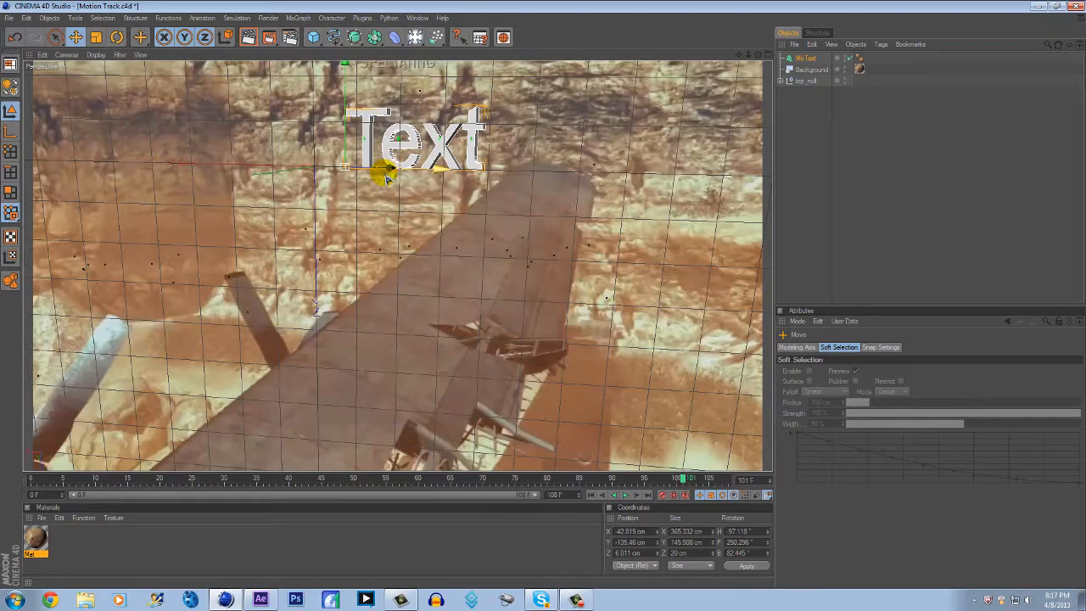
# Step: Reposition the MoText against the cliff beside the wing at about X -5, Y 141, Z 29 cm, and scrub to frame 93
pyautogui.click(802, 58)
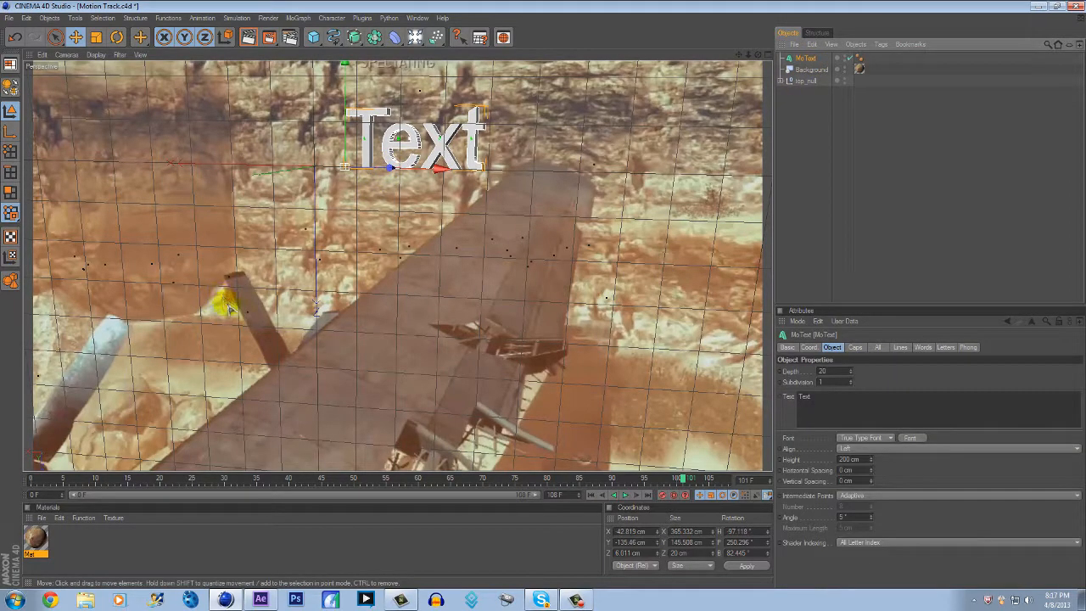
pyautogui.moveTo(343, 79); pyautogui.dragTo(345, 66)
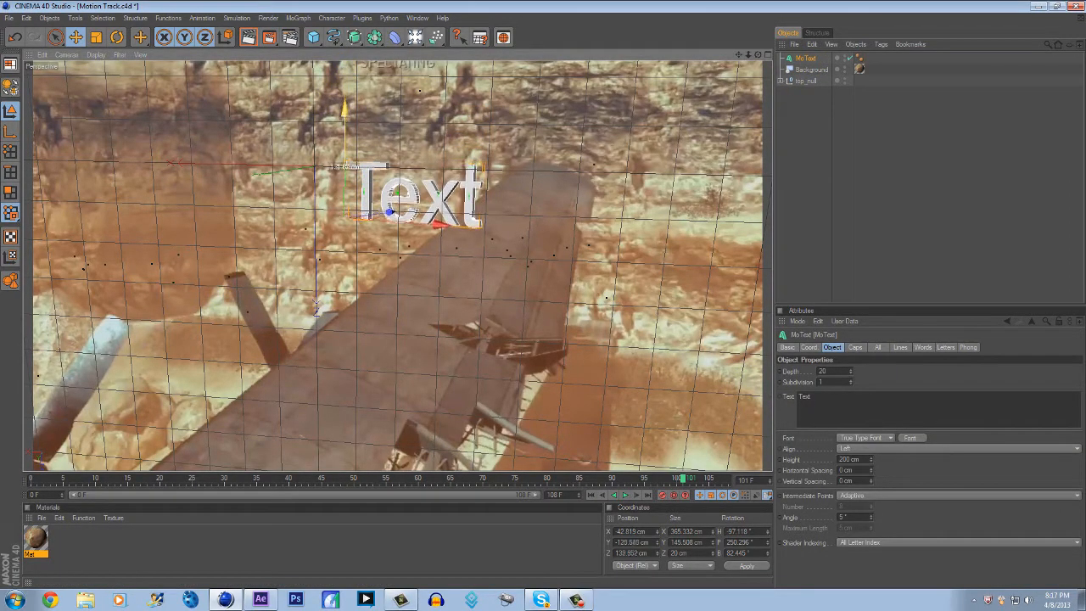
pyautogui.moveTo(391, 213); pyautogui.dragTo(474, 245)
pyautogui.moveTo(348, 475); pyautogui.dragTo(651, 468)
pyautogui.moveTo(312, 174); pyautogui.dragTo(314, 97)
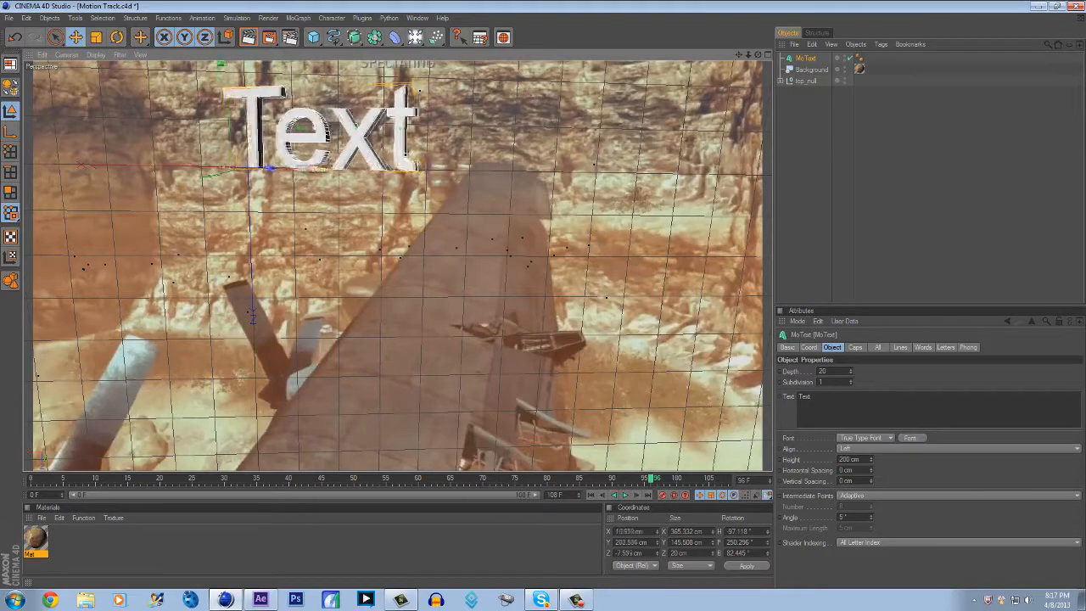
pyautogui.moveTo(281, 175); pyautogui.dragTo(270, 173)
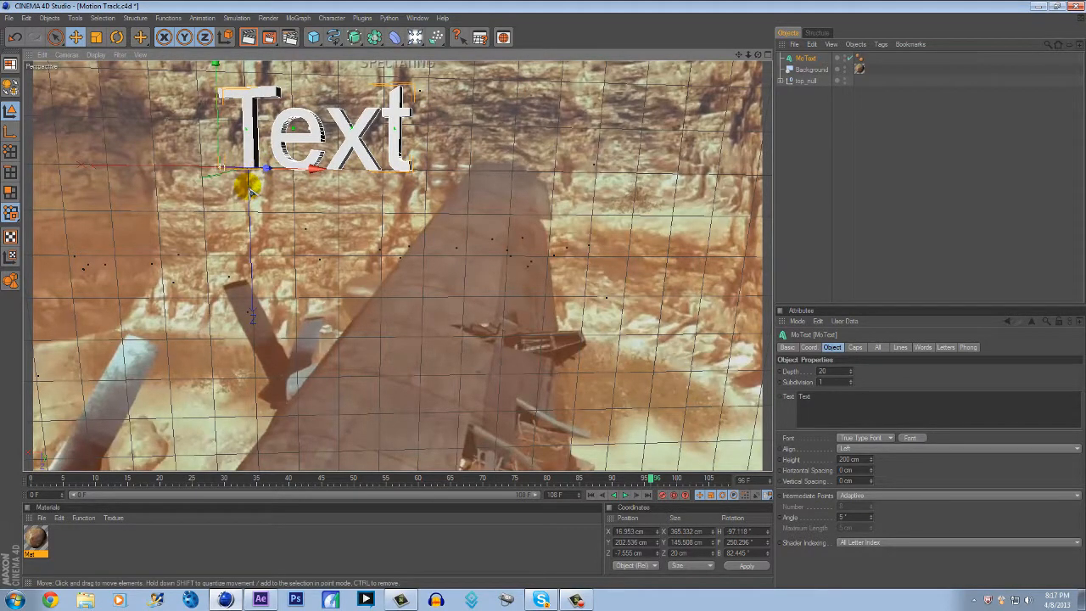
pyautogui.moveTo(218, 152); pyautogui.dragTo(218, 155)
pyautogui.moveTo(264, 204); pyautogui.dragTo(269, 205)
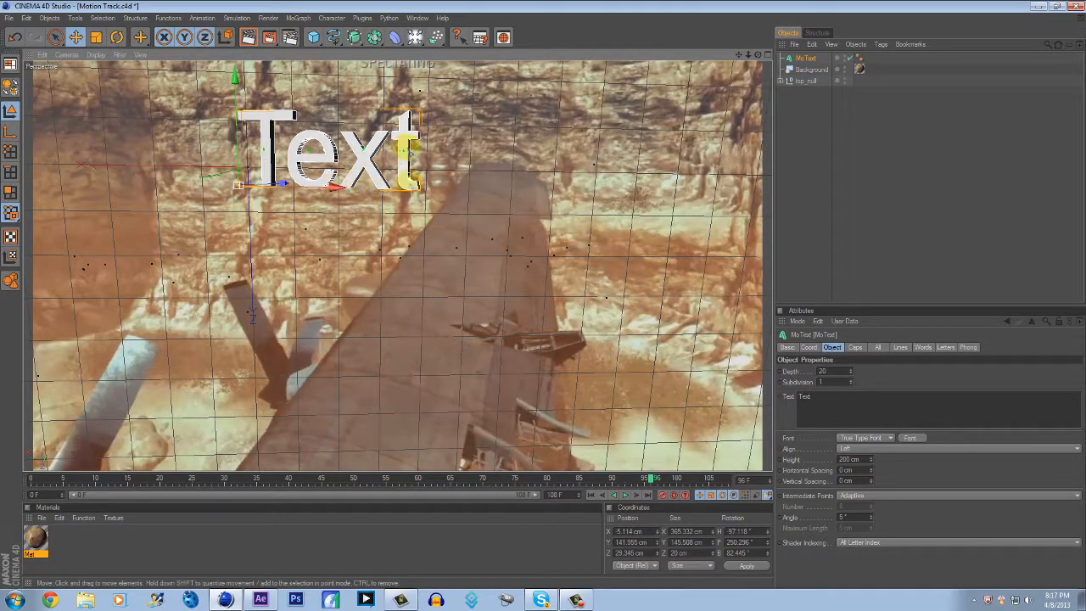
pyautogui.moveTo(419, 477); pyautogui.dragTo(637, 494)
# Step: Change the MoText wording to "Apply" with "FMJ" on a second line
pyautogui.click(825, 398)
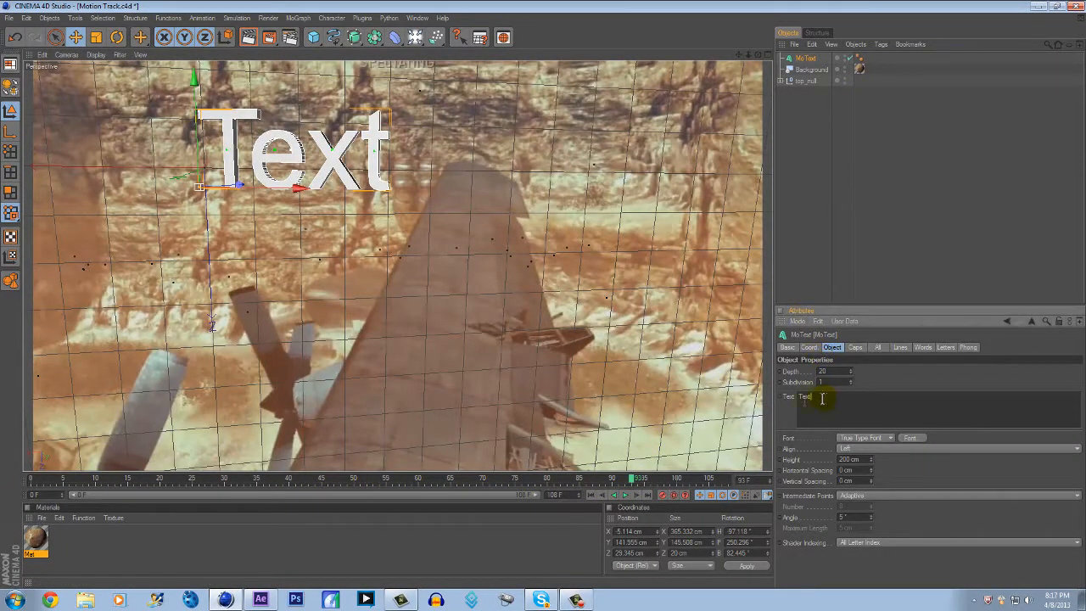
pyautogui.moveTo(817, 398); pyautogui.dragTo(772, 400)
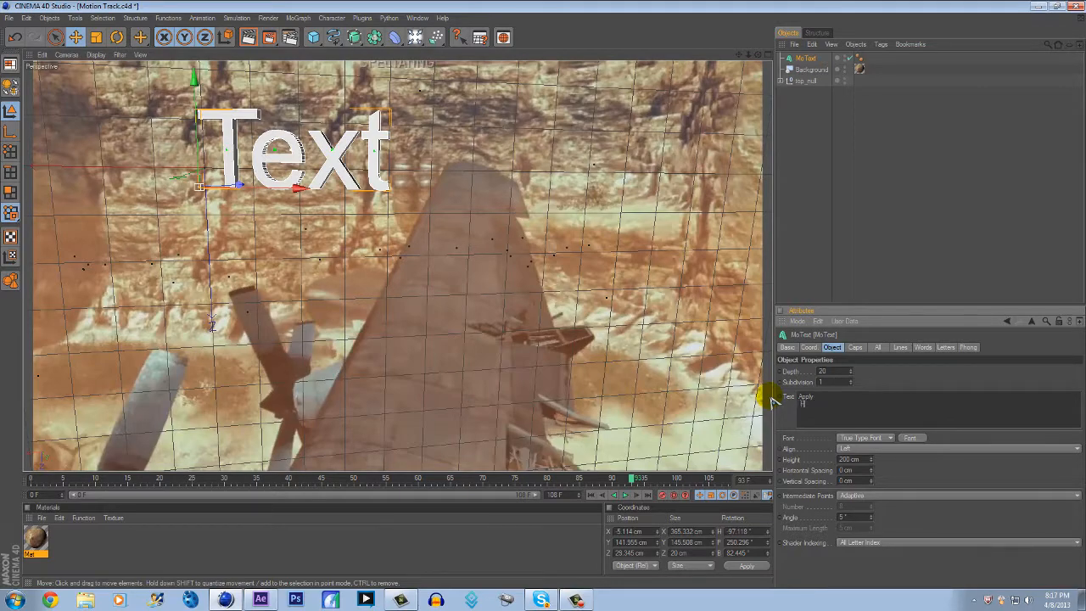
pyautogui.click(862, 383)
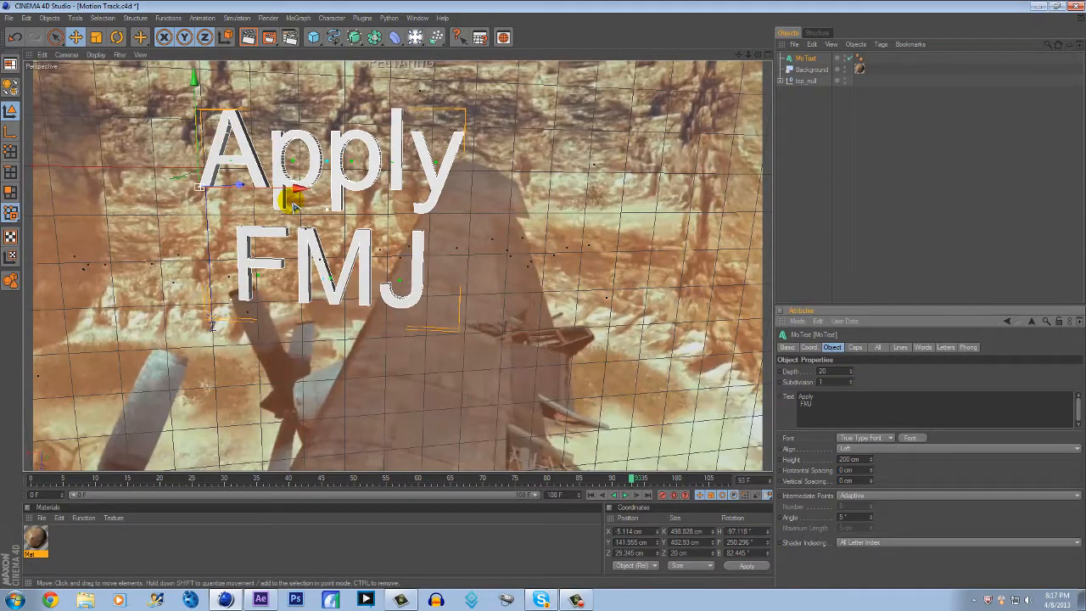
# Step: Shift the two-line text to about X 165, Y 338, Z 8 cm, checking its placement at frame 108
pyautogui.moveTo(291, 189); pyautogui.dragTo(244, 188)
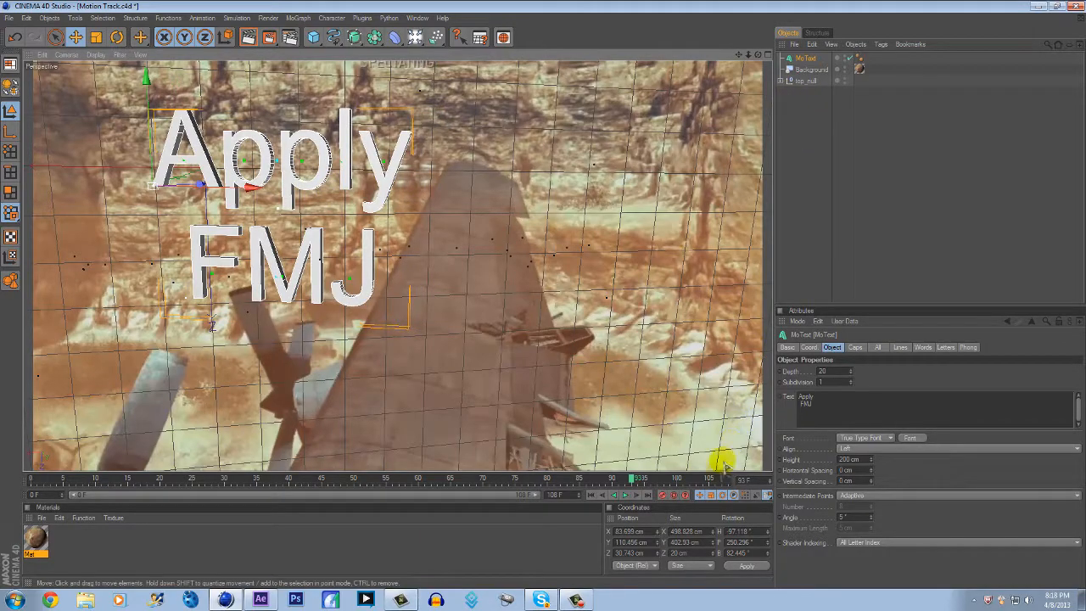
pyautogui.moveTo(585, 480); pyautogui.dragTo(781, 492)
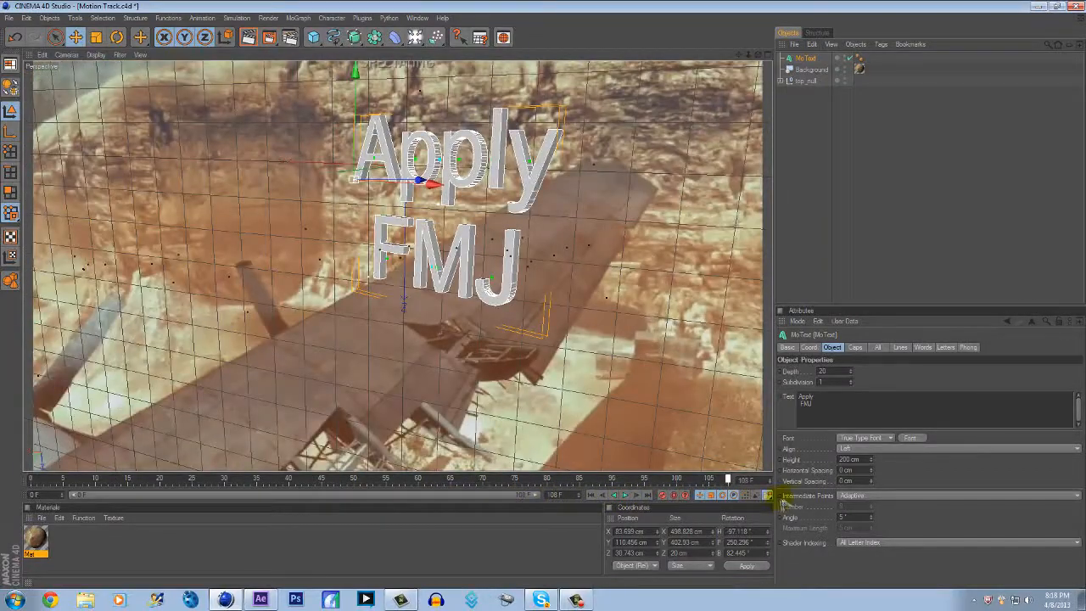
pyautogui.moveTo(359, 132); pyautogui.dragTo(376, 102)
pyautogui.moveTo(417, 137); pyautogui.dragTo(391, 113)
pyautogui.moveTo(155, 92); pyautogui.dragTo(345, 182)
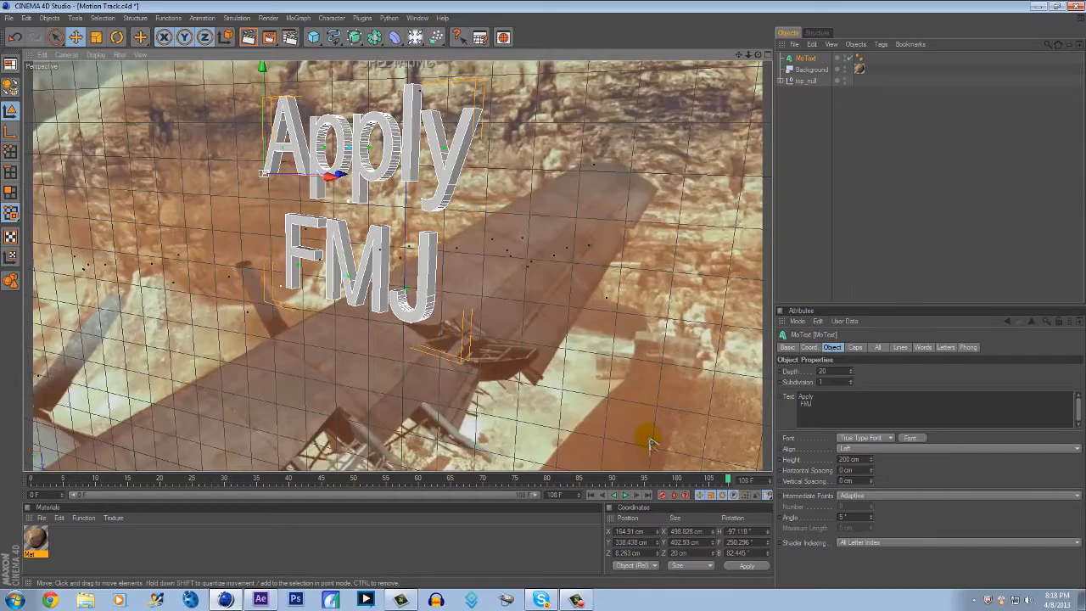
# Step: Move the text over the wing to about X -240, Y 482, Z 2 cm and scrub between frames 46 and 94 to check the track
pyautogui.moveTo(645, 475); pyautogui.dragTo(611, 477)
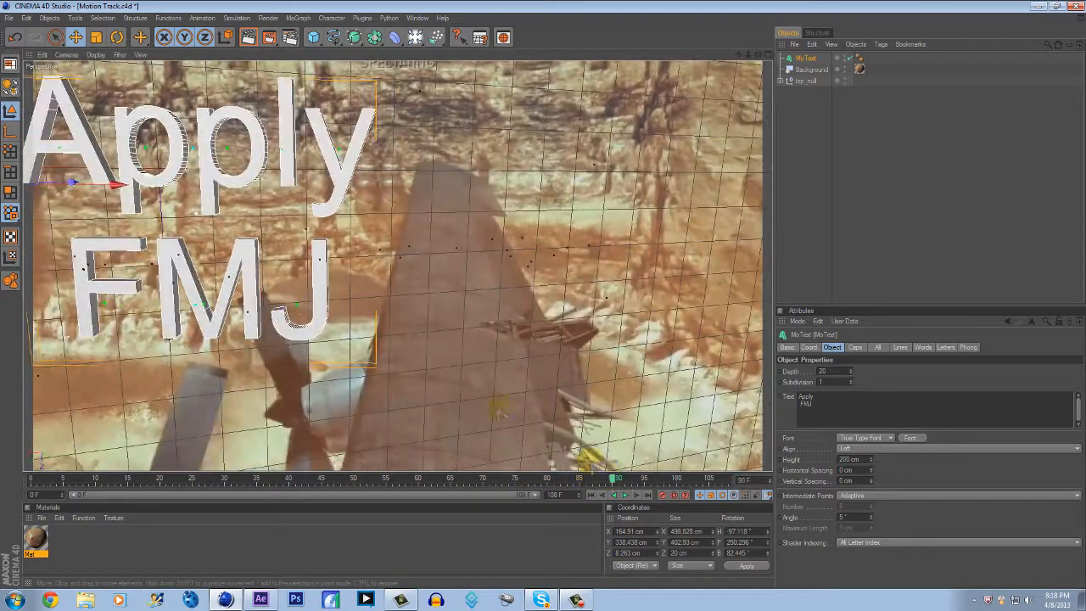
pyautogui.moveTo(117, 185); pyautogui.dragTo(521, 92)
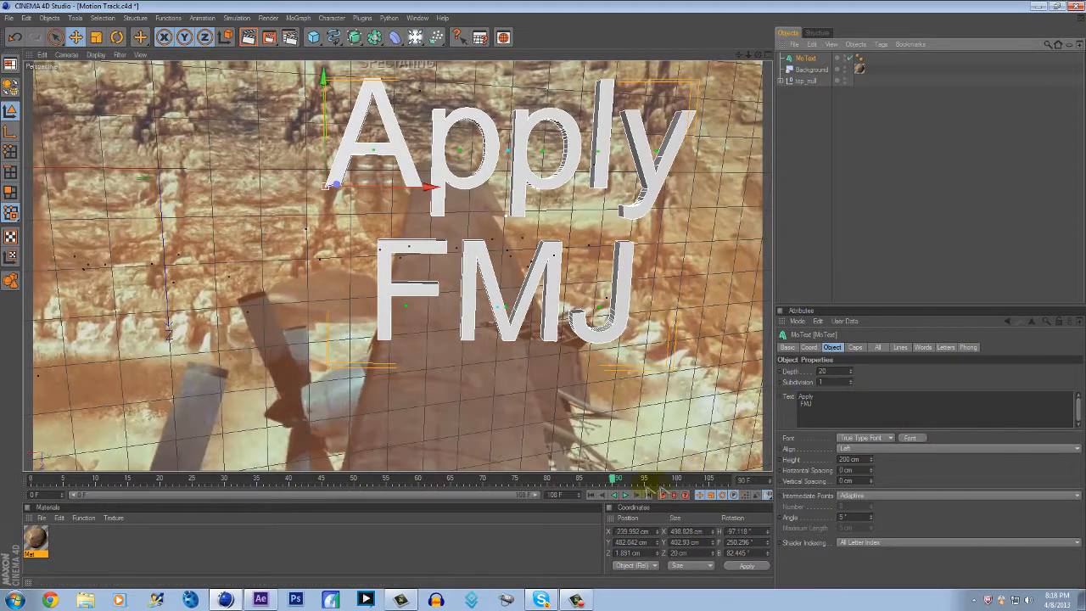
pyautogui.moveTo(584, 484); pyautogui.dragTo(332, 496)
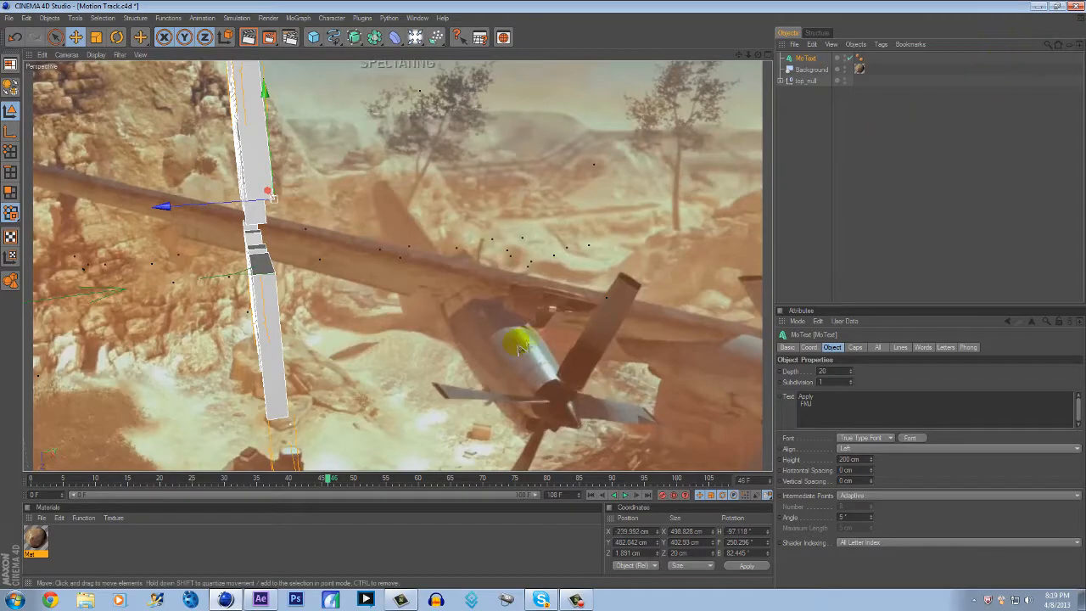
pyautogui.moveTo(333, 478); pyautogui.dragTo(526, 466)
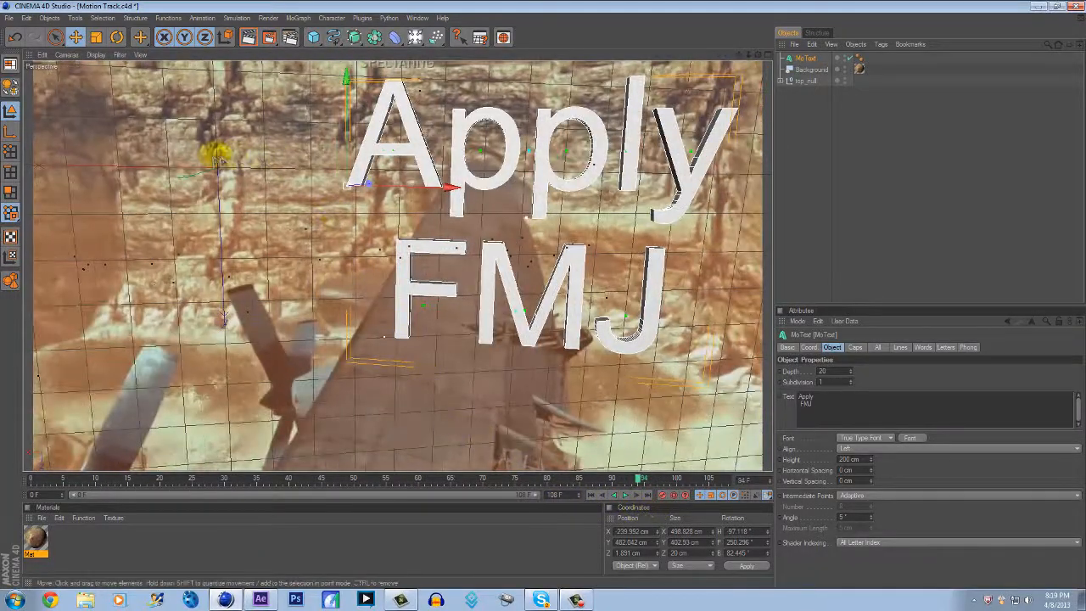